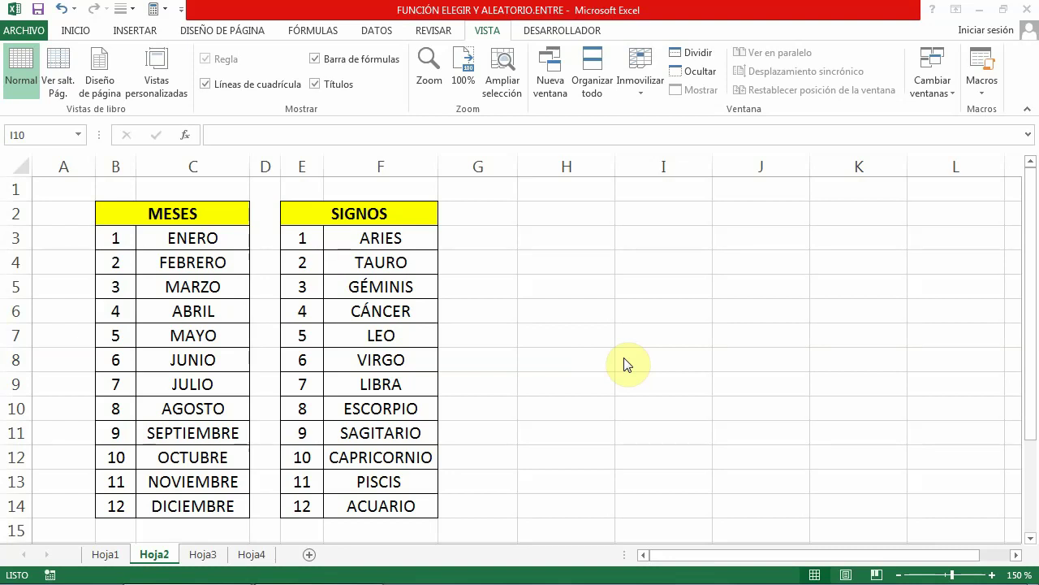
Step: Start an =ELEG formula in I10, then erase it
left_click(225, 135)
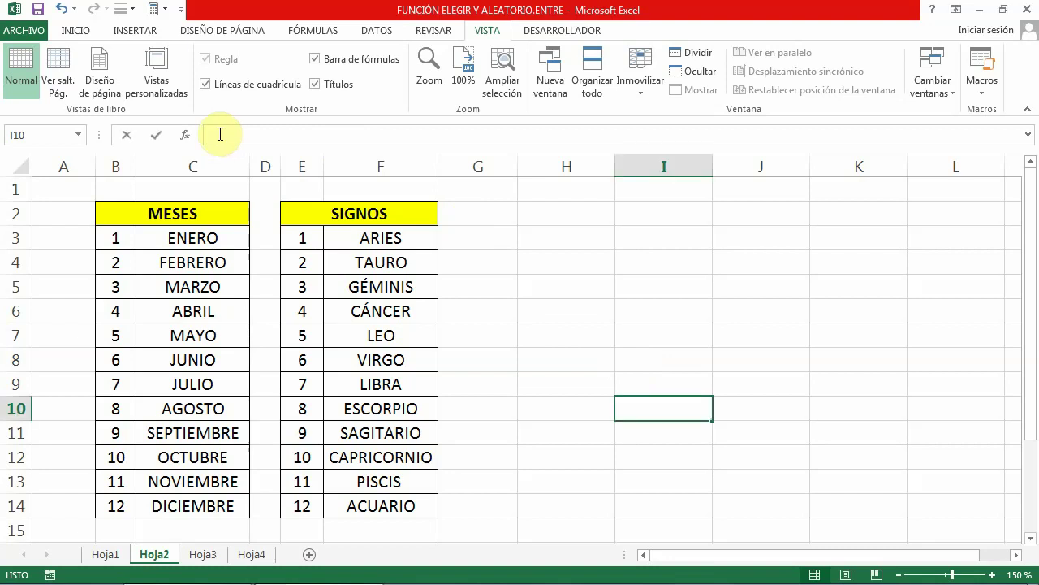
type("=ELE")
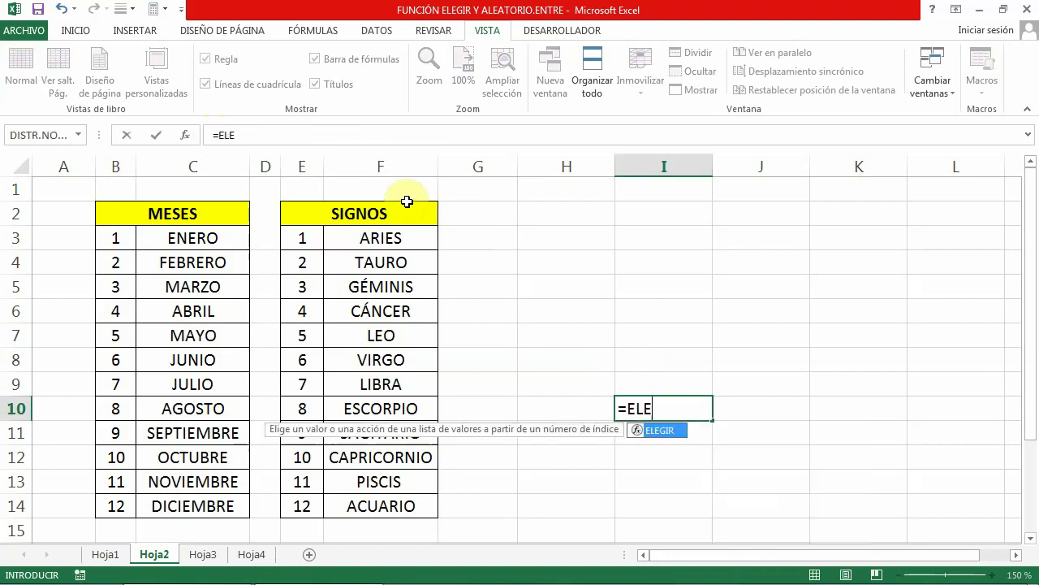
left_click(264, 141)
type("G")
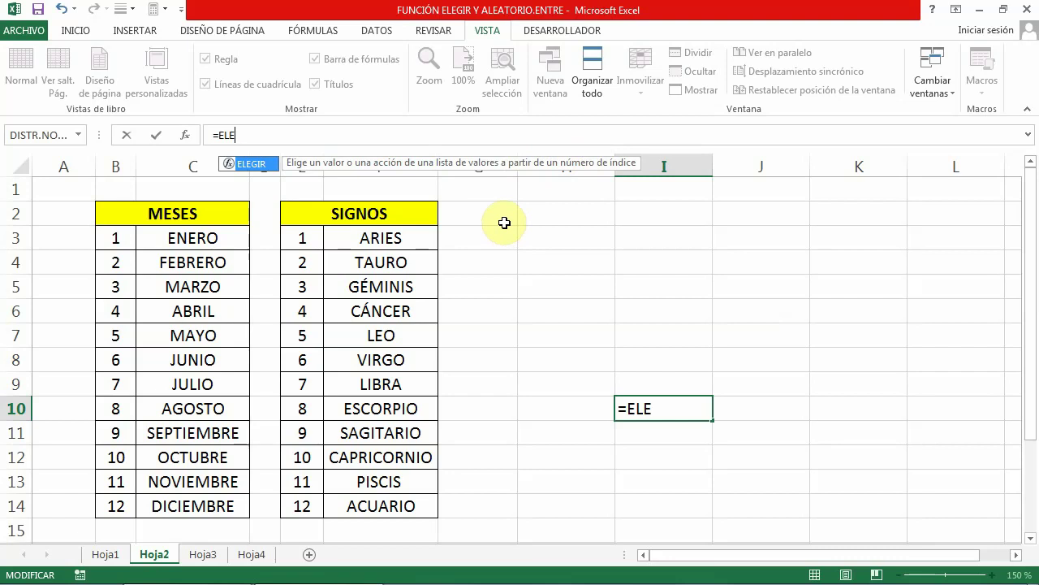
key("BackSpace")
key("BackSpace")
key("BackSpace")
key("BackSpace")
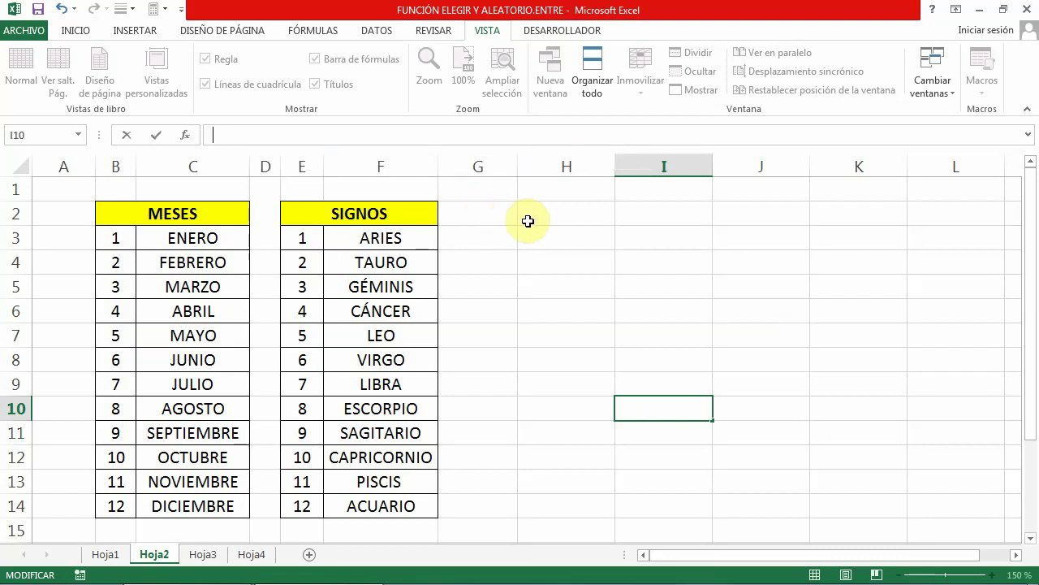
Step: Apply All Borders to the H2:I3 block
left_click_drag(535, 209, 670, 239)
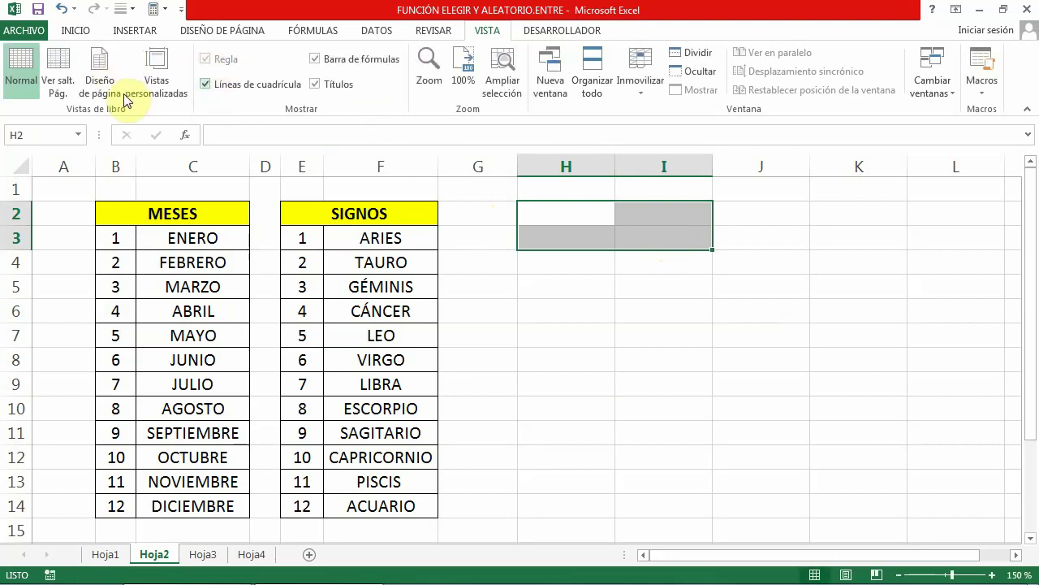
left_click(78, 31)
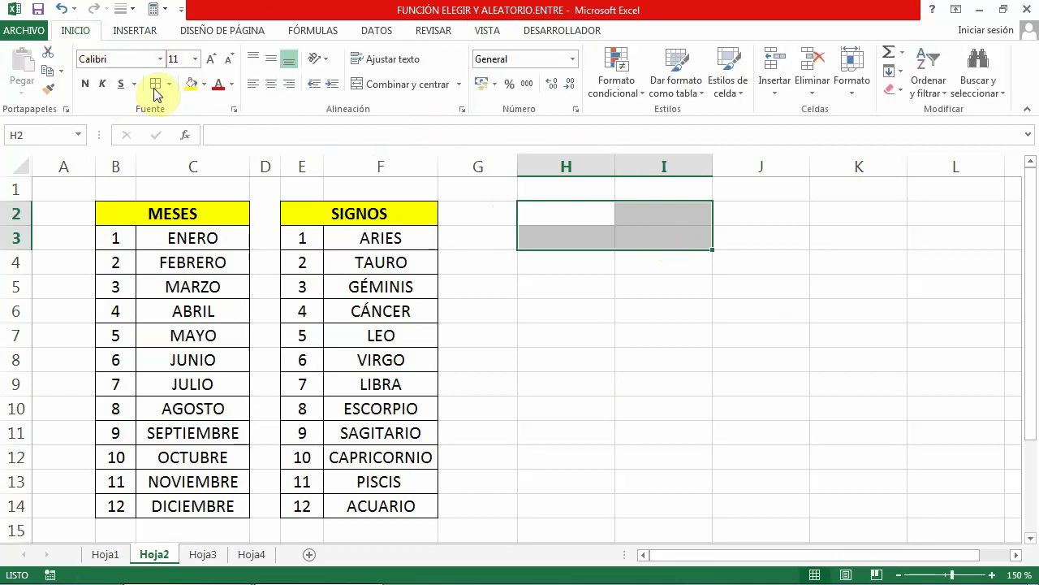
left_click(157, 84)
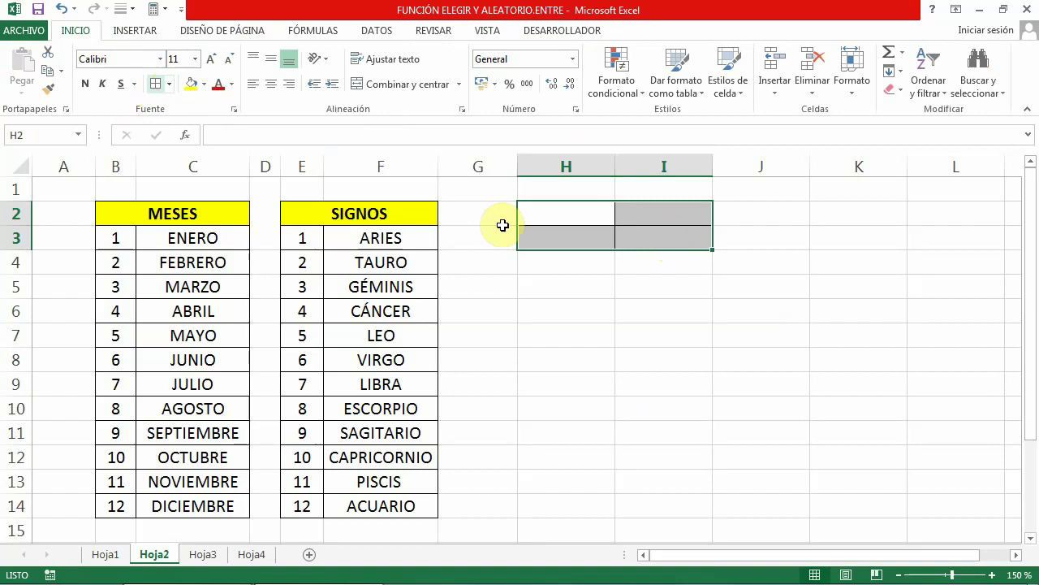
left_click(564, 264)
Step: Enter the headers ÍNDICE in H2 and RESULTADO in I2
left_click(548, 212)
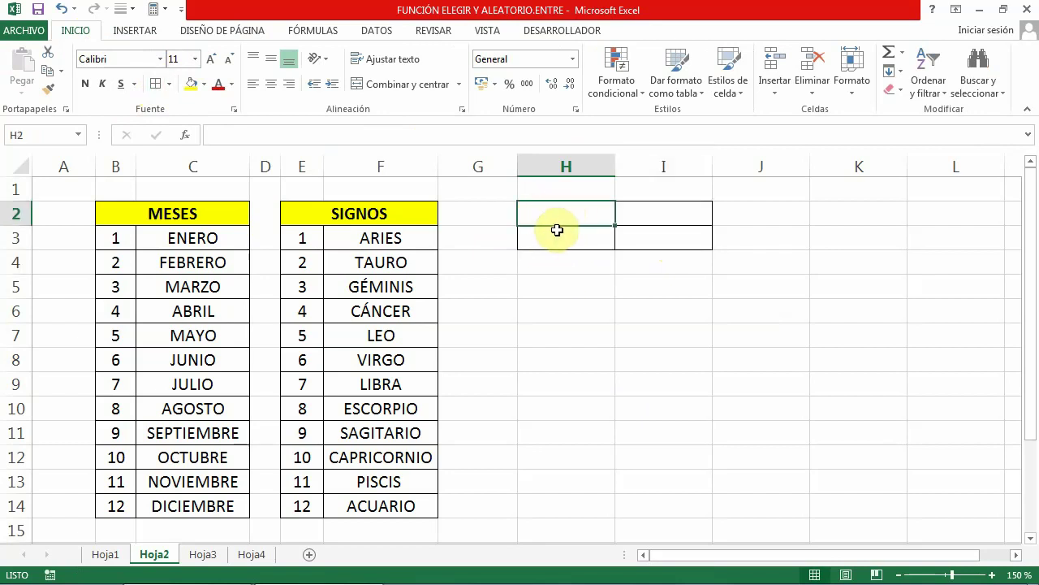
type("ÍNDICE")
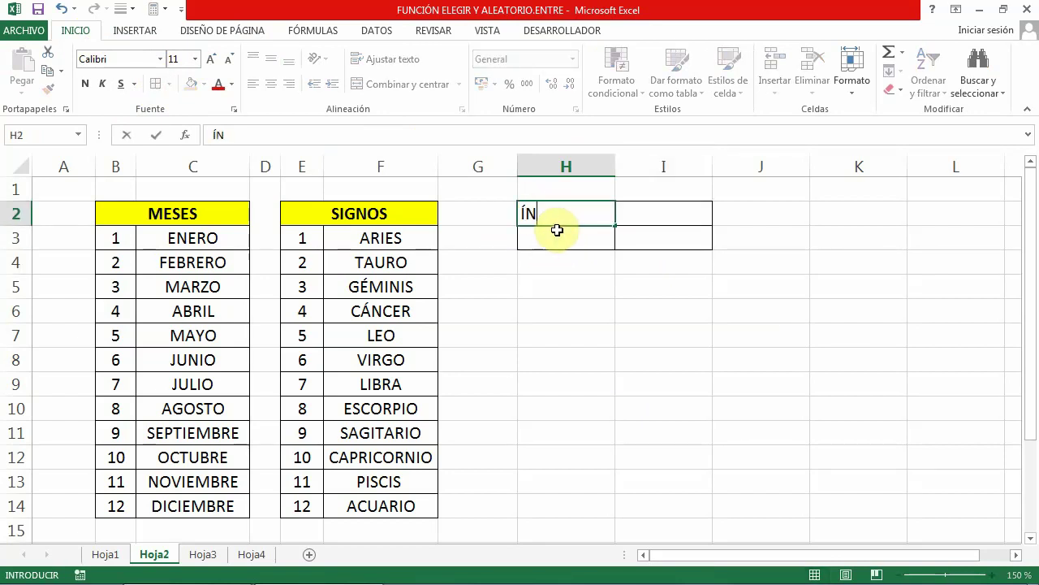
left_click(647, 213)
type("RESULTADO")
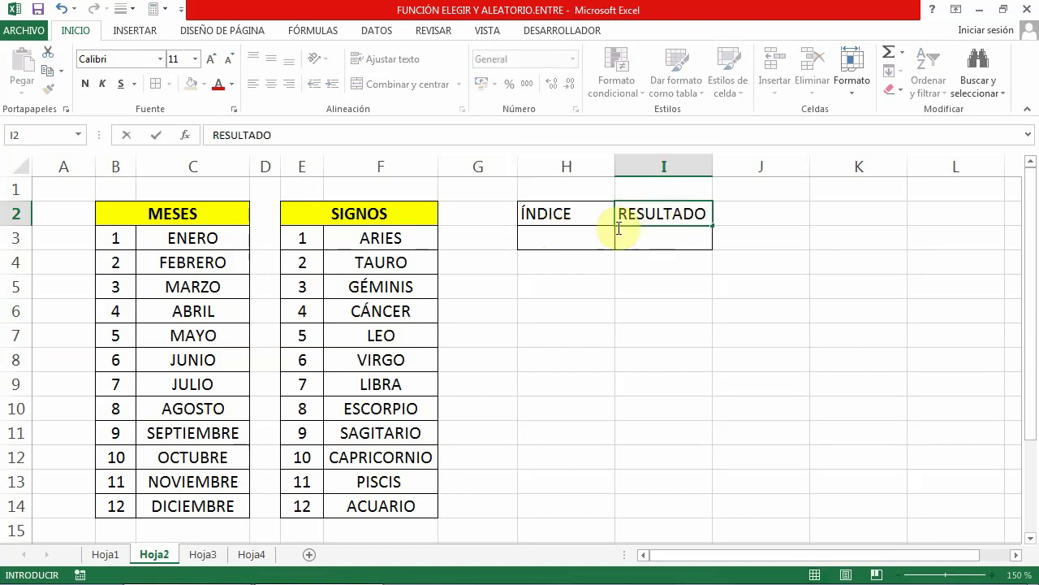
left_click(672, 239)
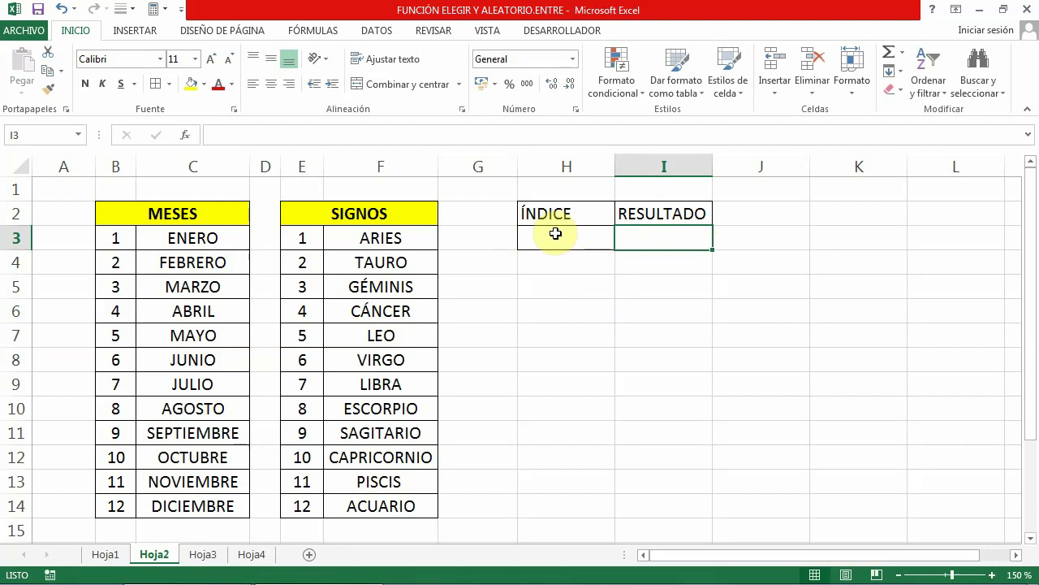
Step: Centre the text across the H2:I3 box
left_click(564, 237)
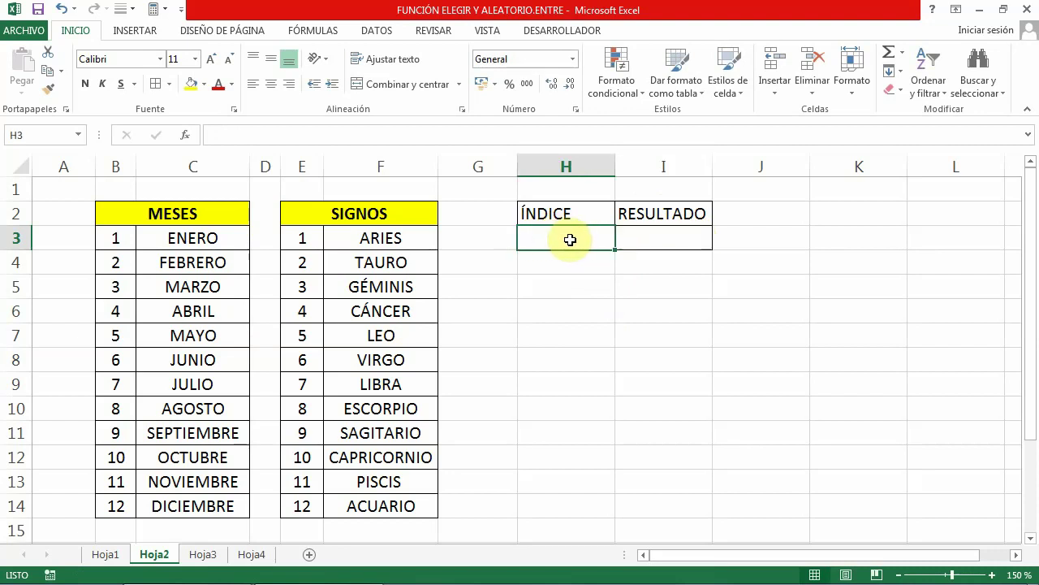
left_click(535, 208)
left_click_drag(535, 207, 666, 239)
left_click(271, 85)
Step: Give the H2:I2 headers a yellow fill and bold italic text
left_click(519, 297)
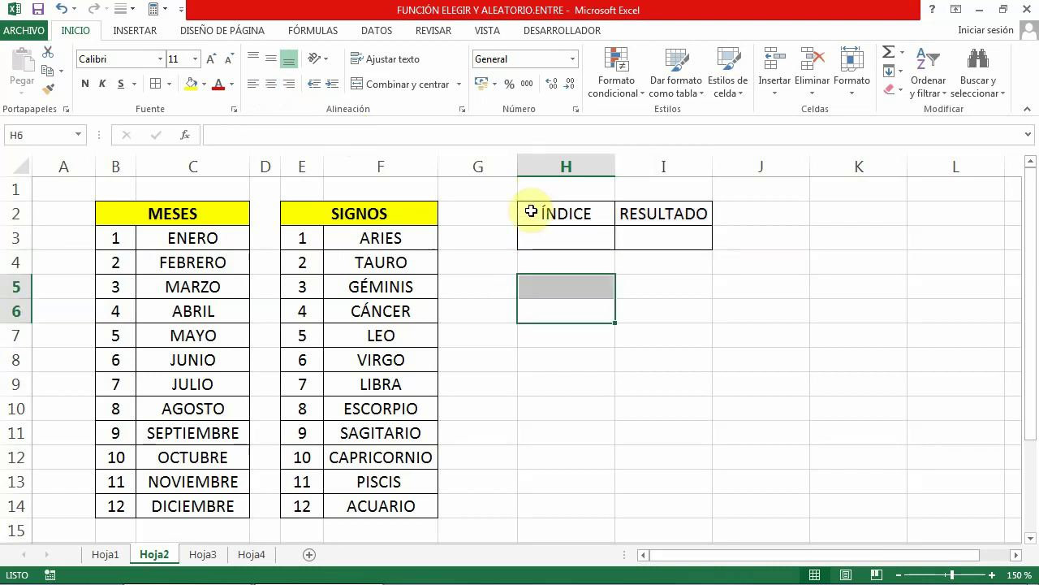
left_click_drag(529, 214, 682, 219)
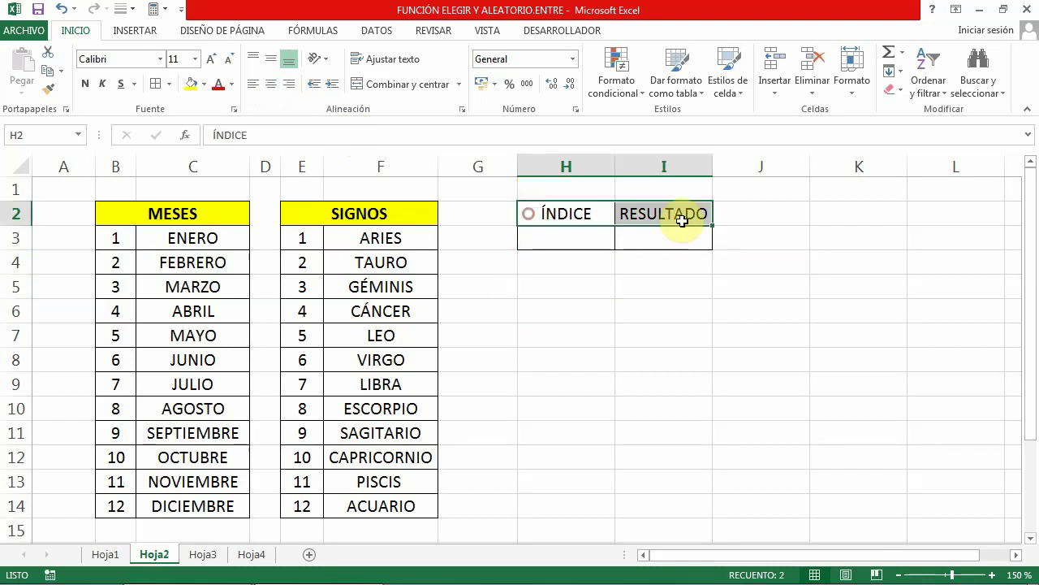
left_click(191, 84)
left_click_drag(538, 211, 601, 199)
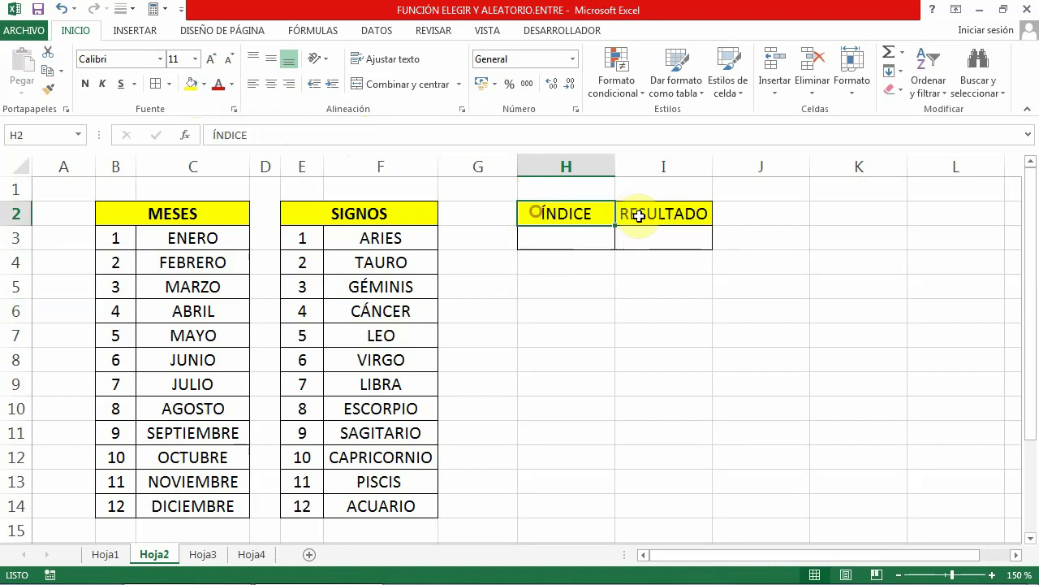
left_click(91, 84)
left_click(101, 83)
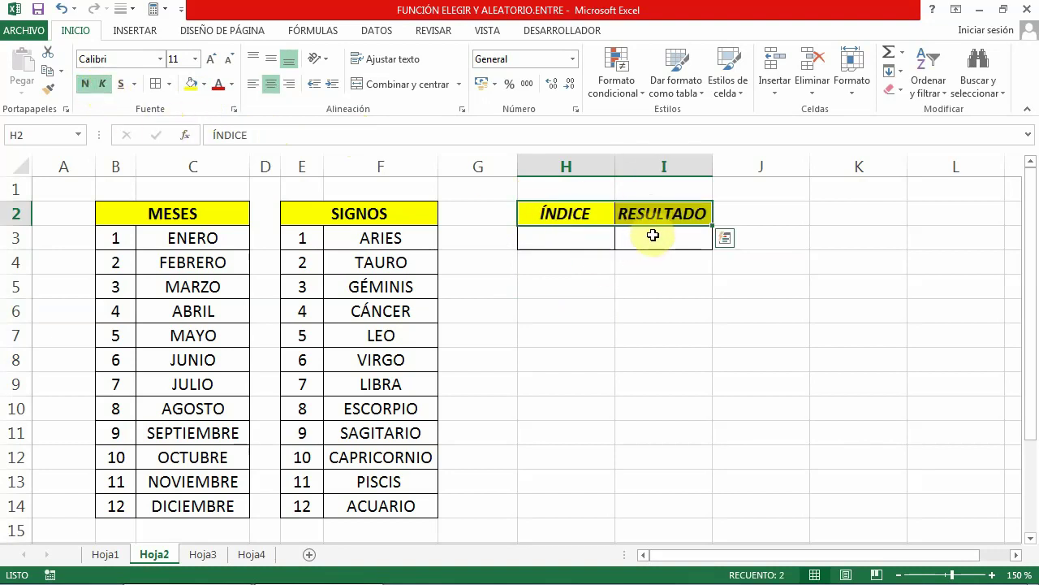
left_click(652, 235)
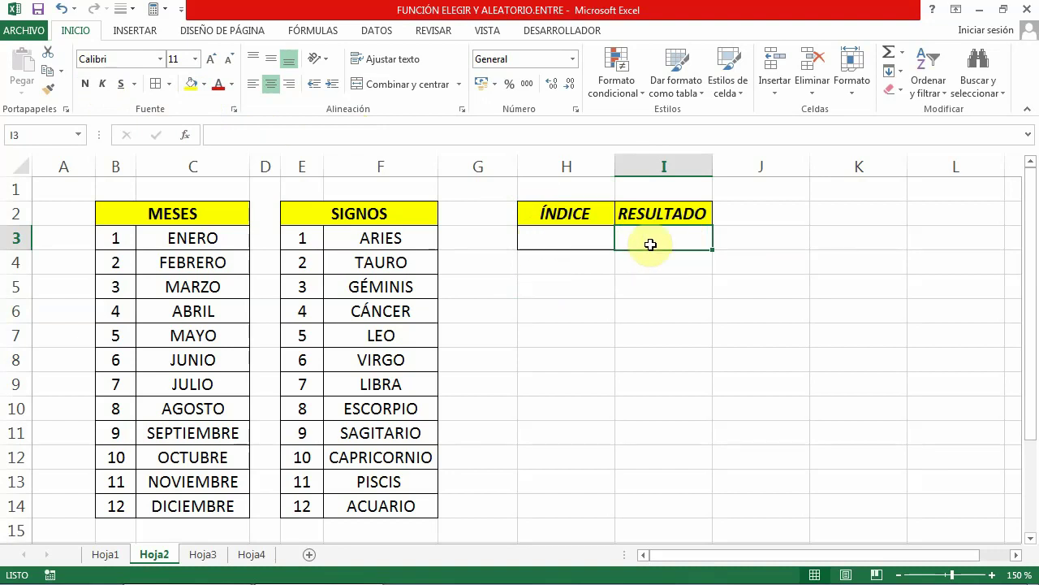
Step: Enter =ELEGIR(H3; in I3 and bring up its Function Arguments dialog
left_click(217, 136)
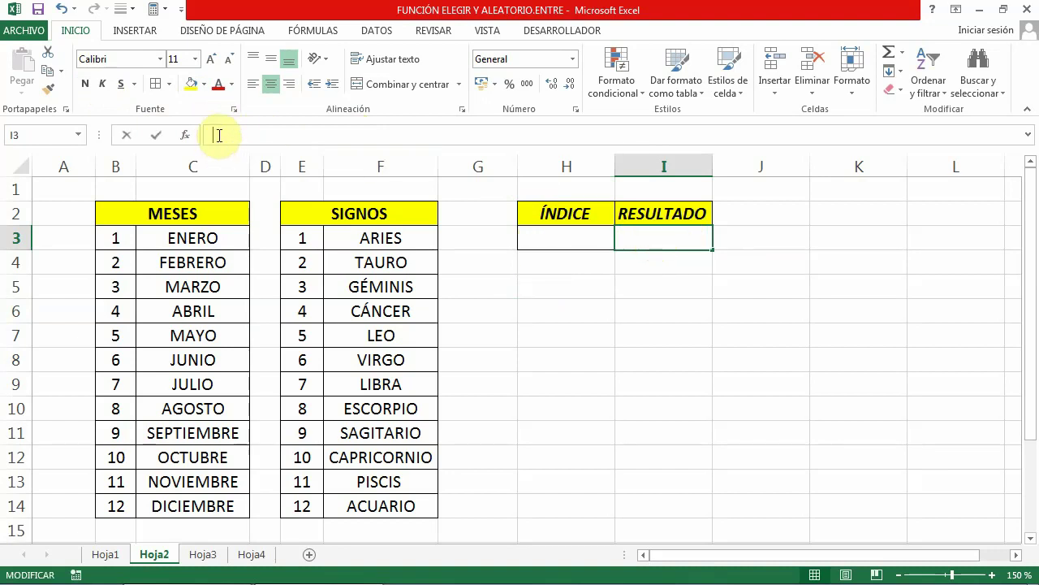
type("=")
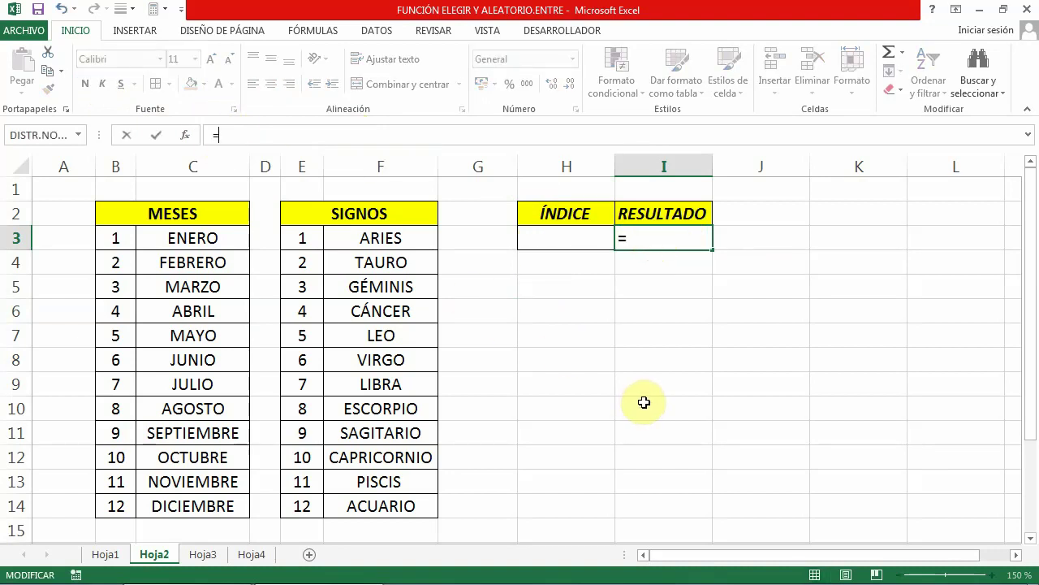
type("ELEG")
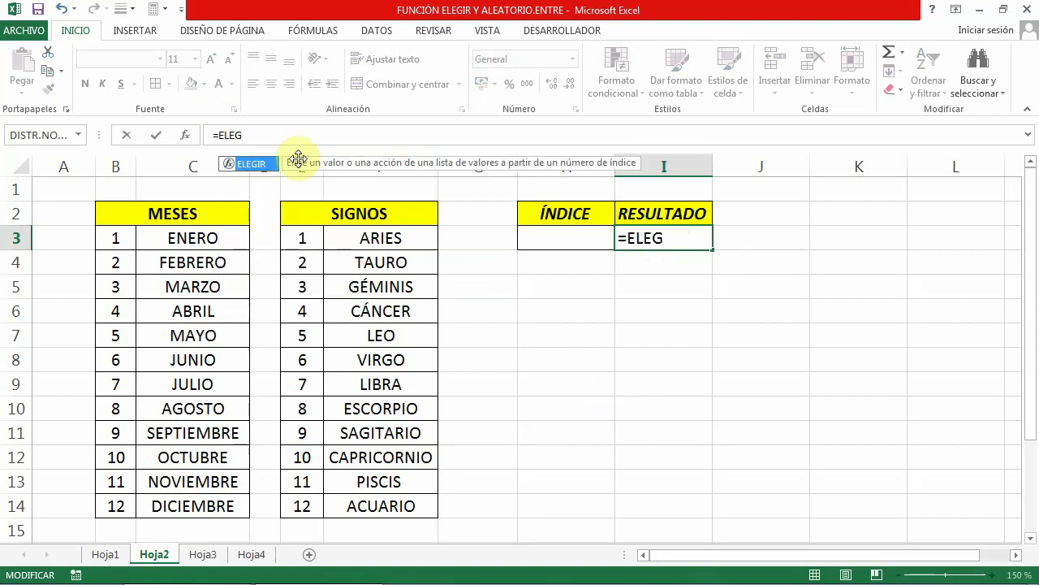
double_click(249, 166)
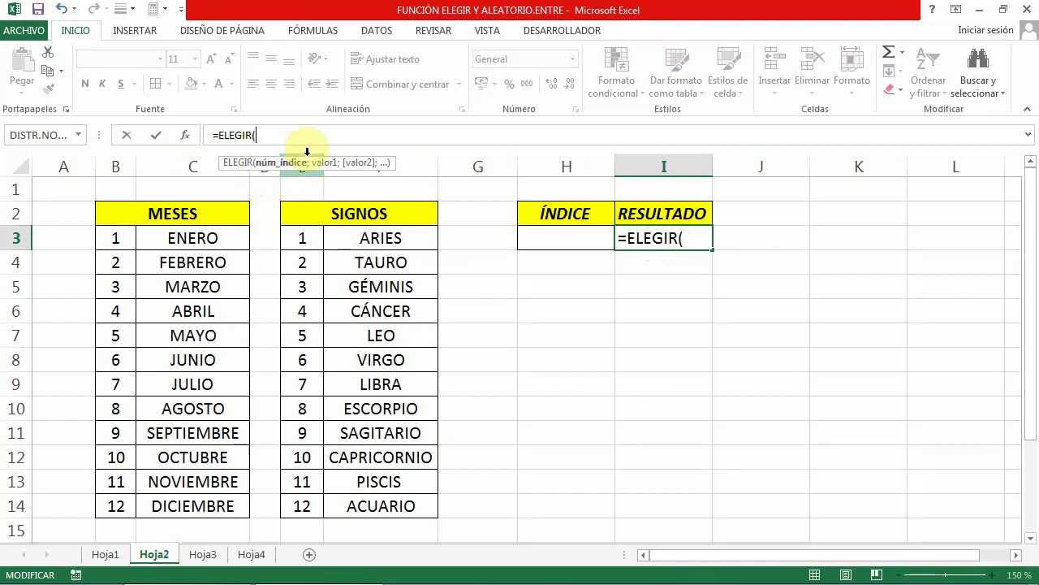
left_click_drag(320, 160, 653, 274)
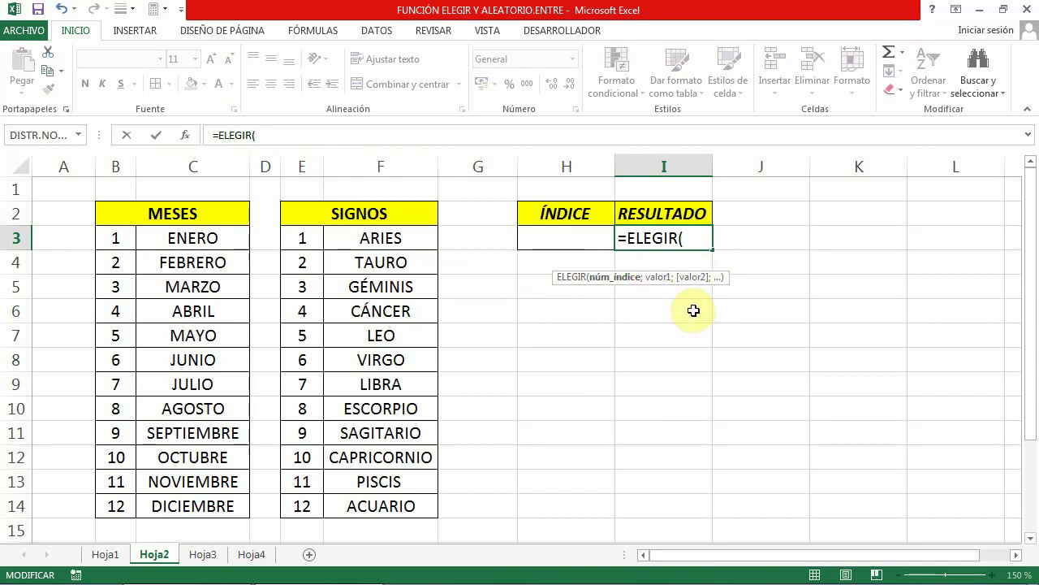
left_click(560, 236)
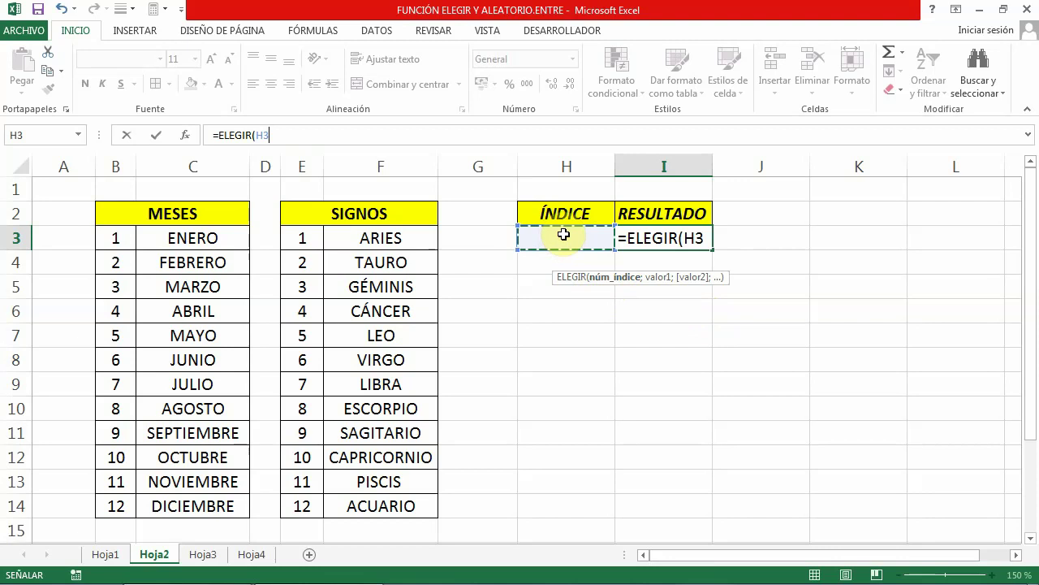
type(";")
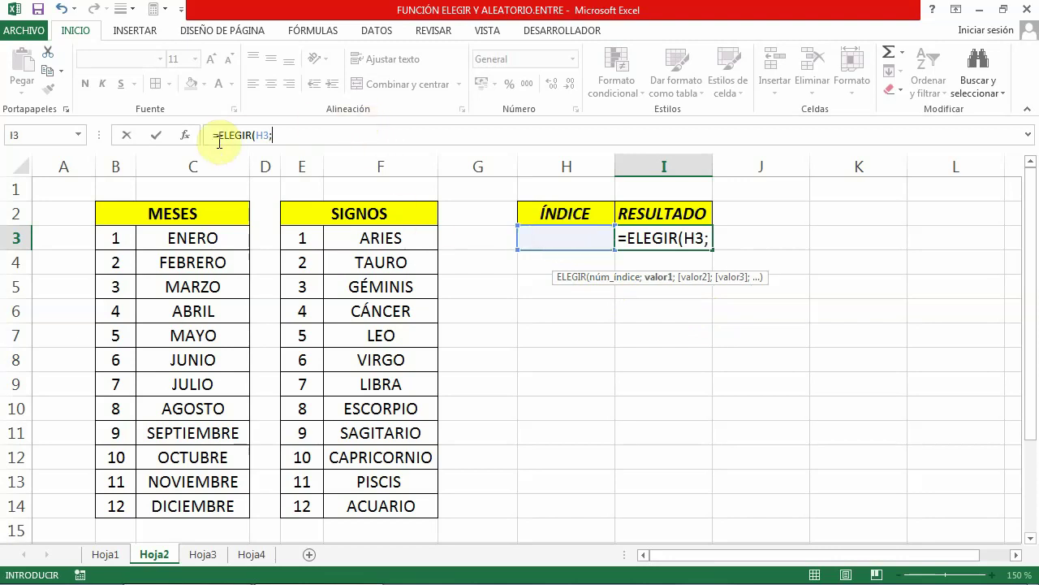
left_click(185, 136)
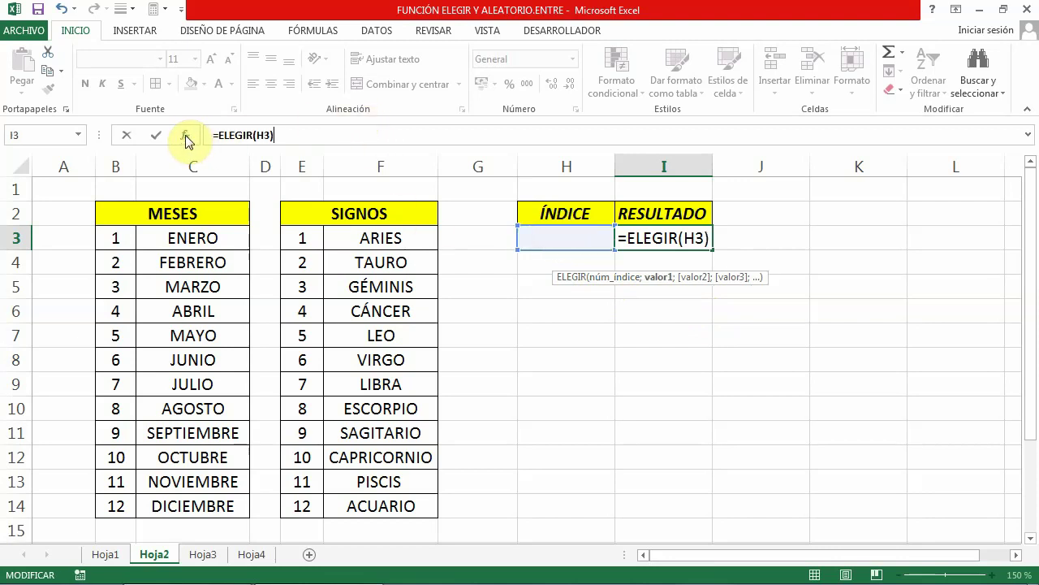
left_click_drag(605, 228, 576, 185)
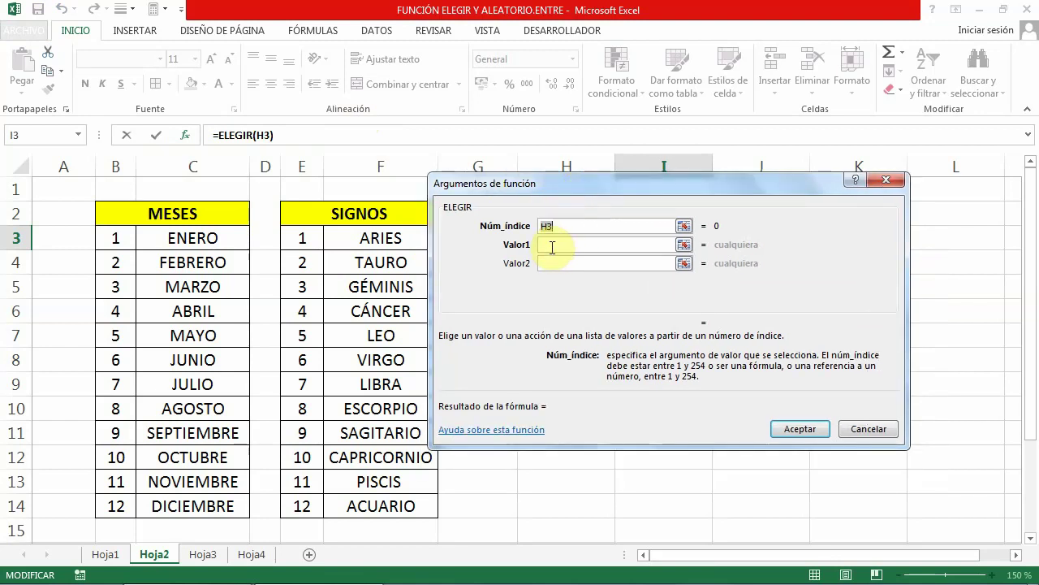
Step: Set ELEGIR values 1–4 to C3:C6 (ENERO, FEBRERO, MARZO, ABRIL)
left_click(552, 247)
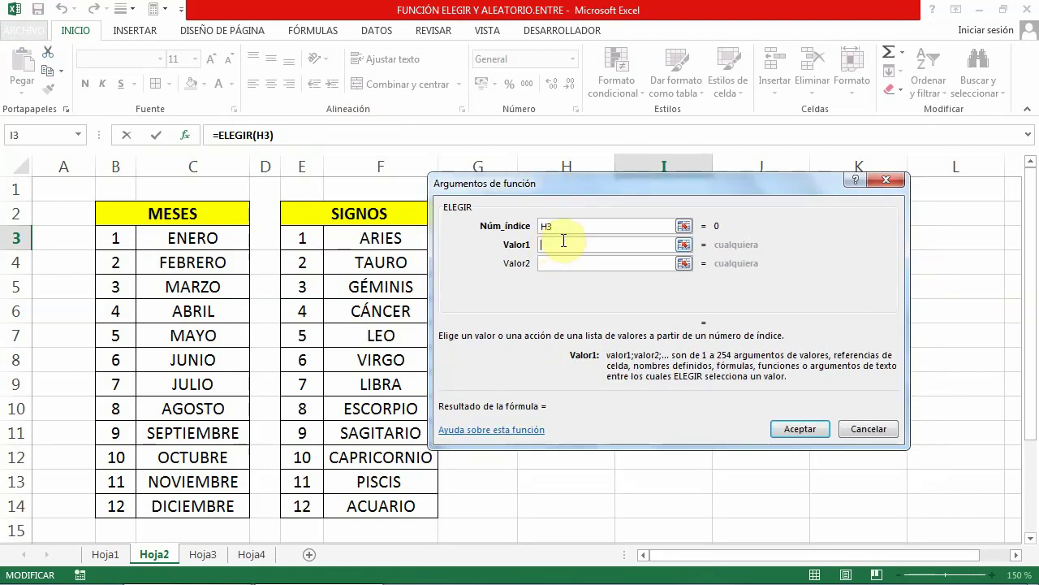
left_click(187, 236)
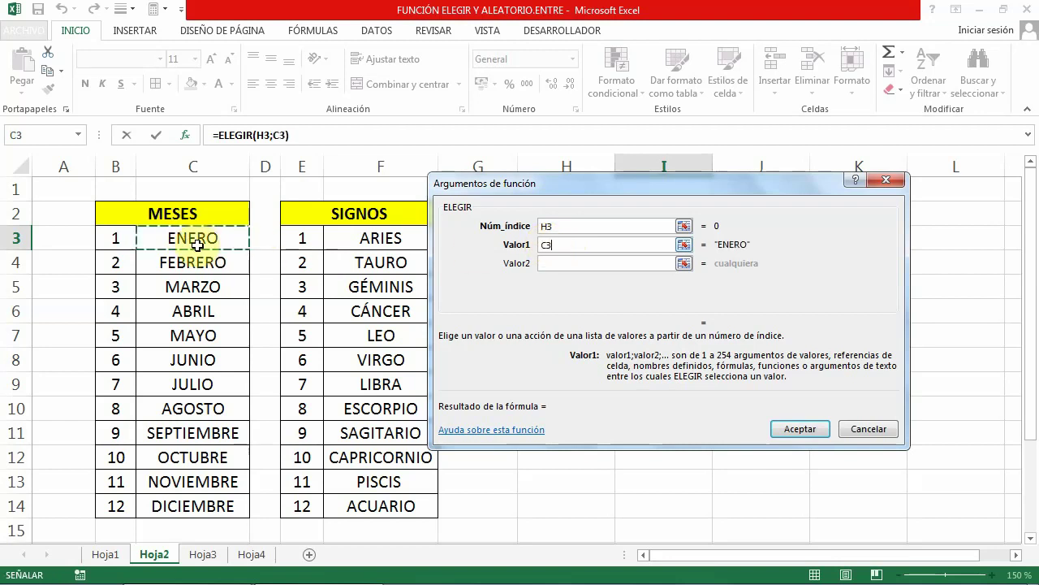
left_click(551, 262)
left_click(211, 264)
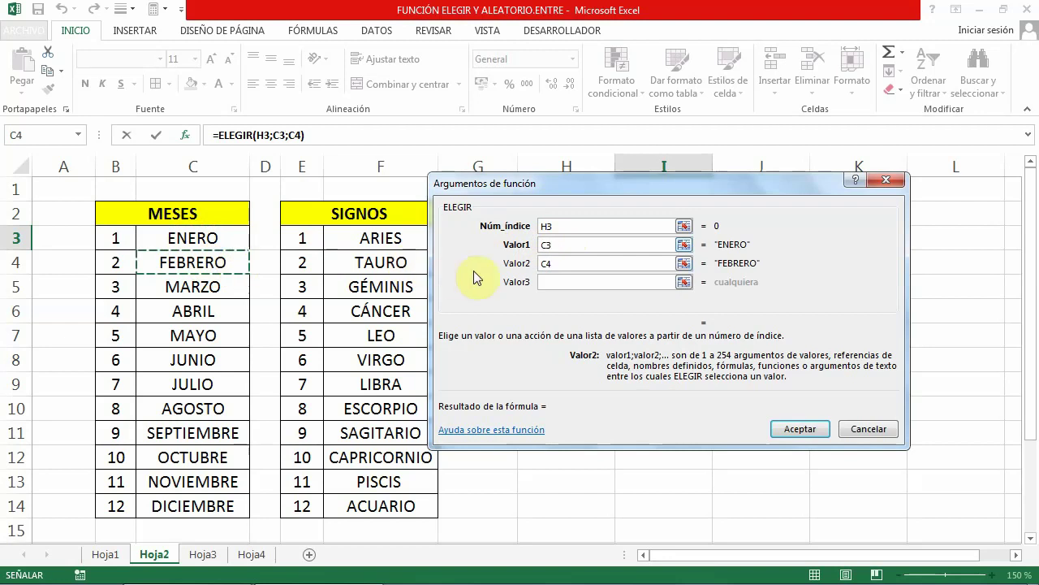
left_click(563, 282)
left_click(192, 288)
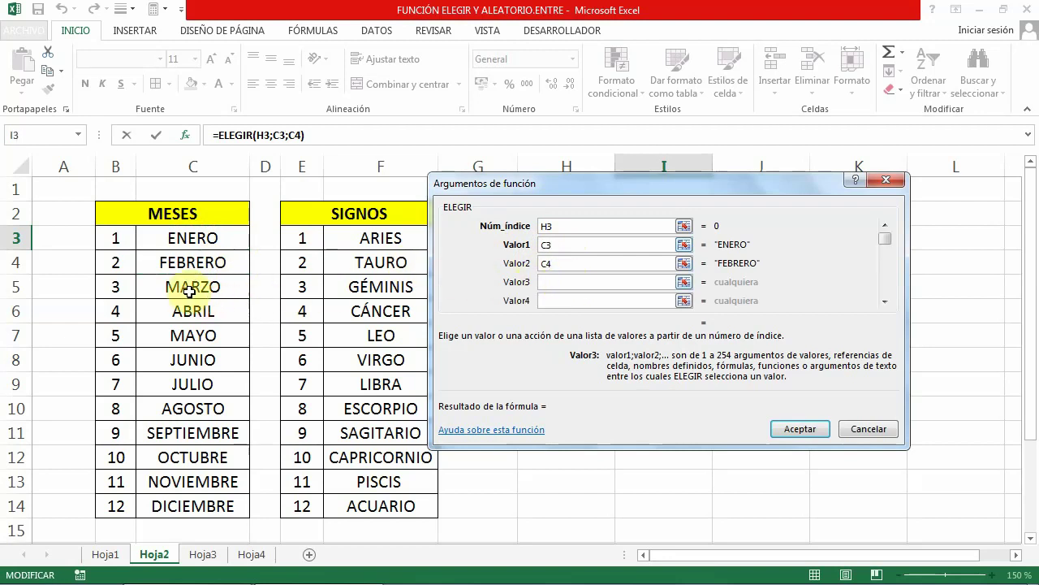
left_click(546, 301)
left_click(203, 309)
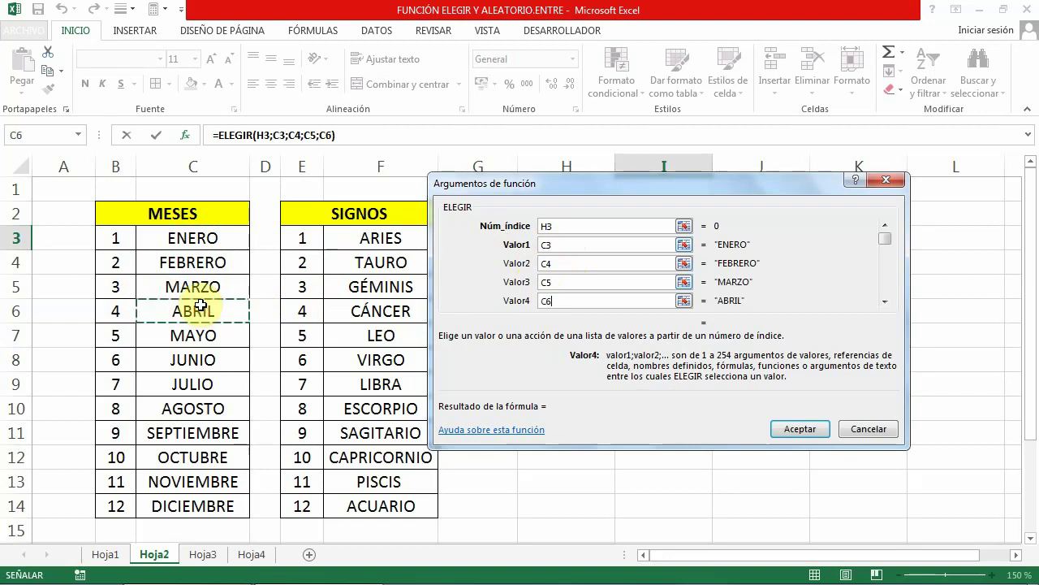
left_click(886, 305)
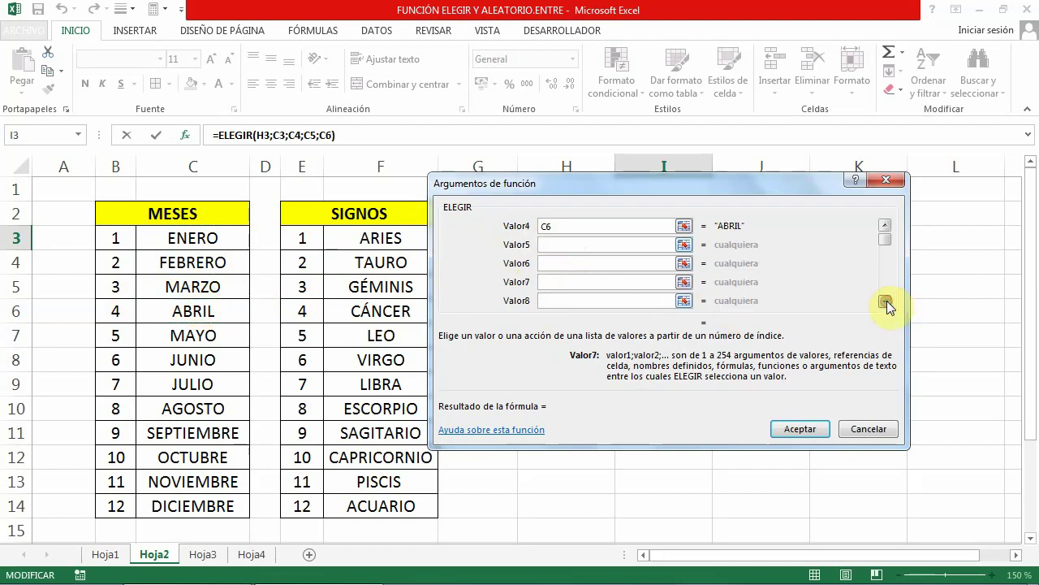
Step: Add C7:C11 (MAYO through SEPTIEMBRE) as ELEGIR values 5–9
left_click(544, 227)
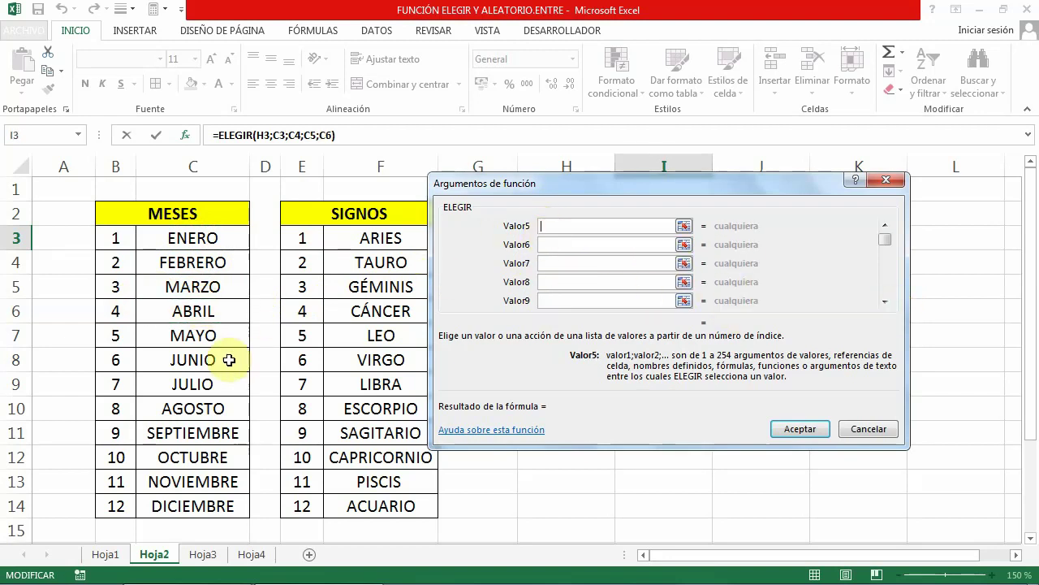
left_click(191, 338)
left_click(604, 247)
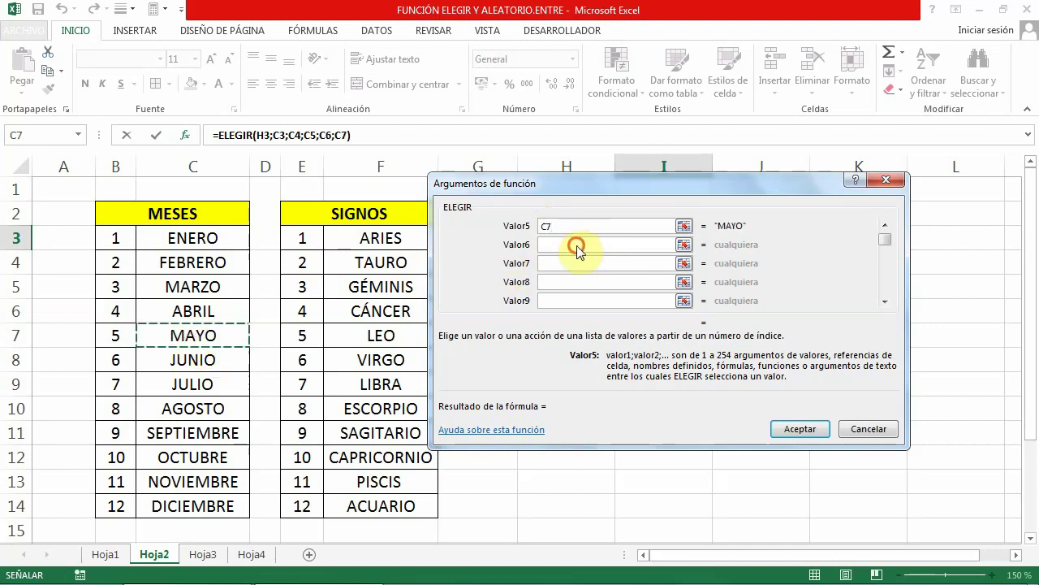
left_click(186, 356)
key("Tab")
left_click(184, 384)
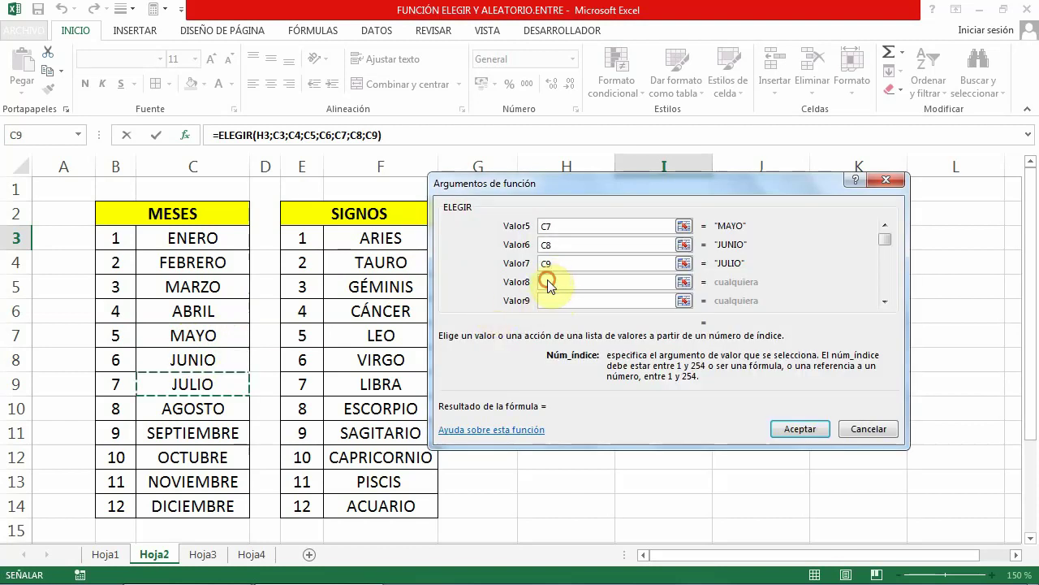
left_click(549, 280)
left_click(189, 410)
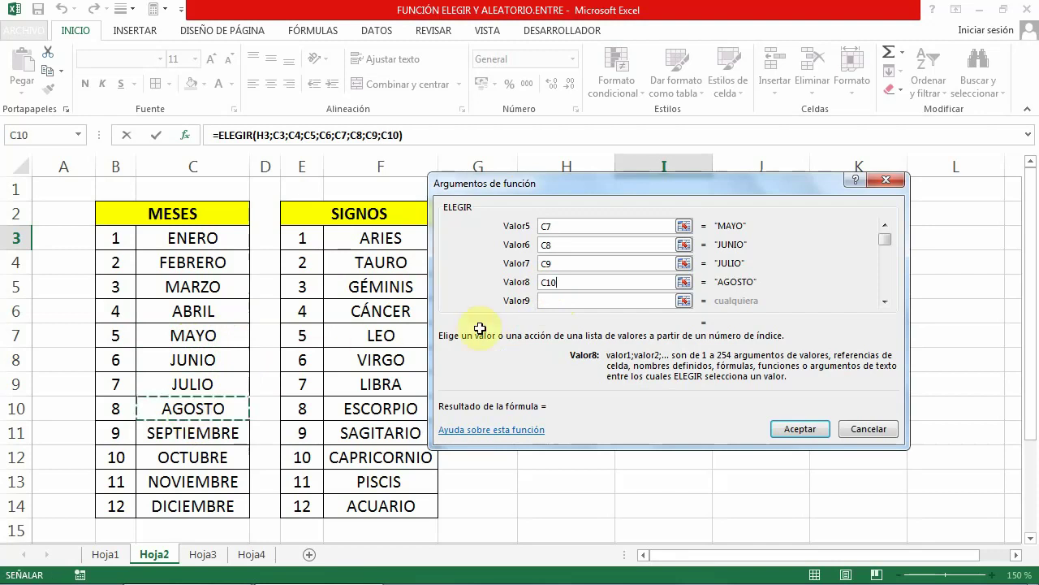
left_click(547, 300)
left_click(186, 435)
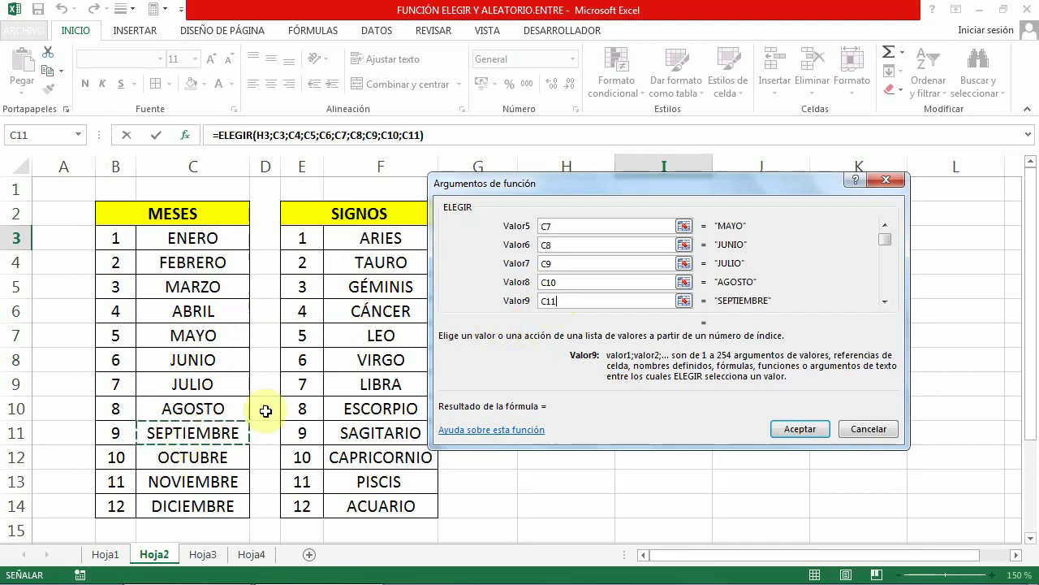
left_click(884, 302)
left_click(884, 302)
left_click(884, 302)
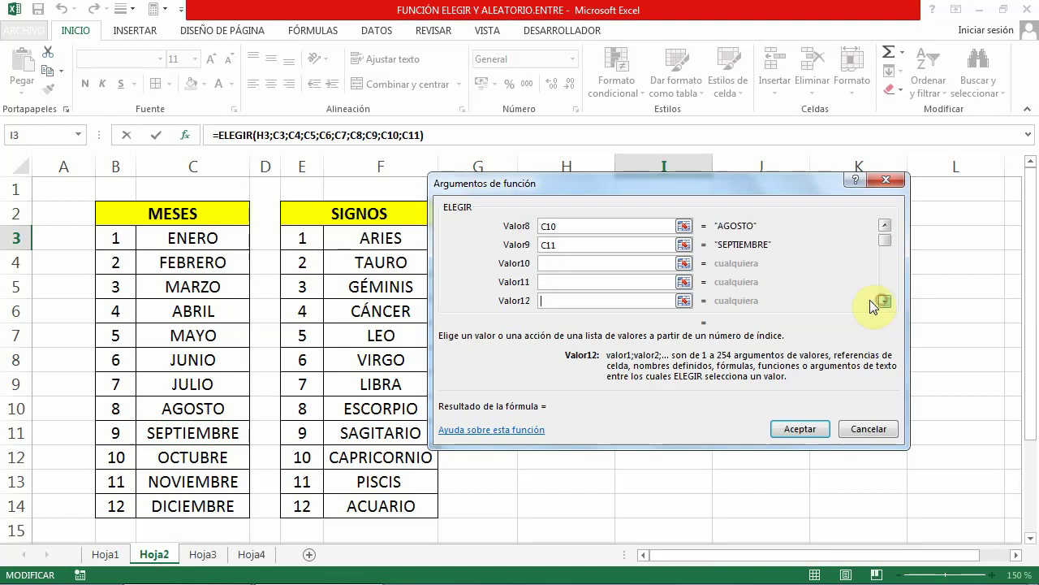
Step: Add C12:C14 (OCTUBRE, NOVIEMBRE, DICIEMBRE) as values 10–12 and accept the formula
left_click(549, 262)
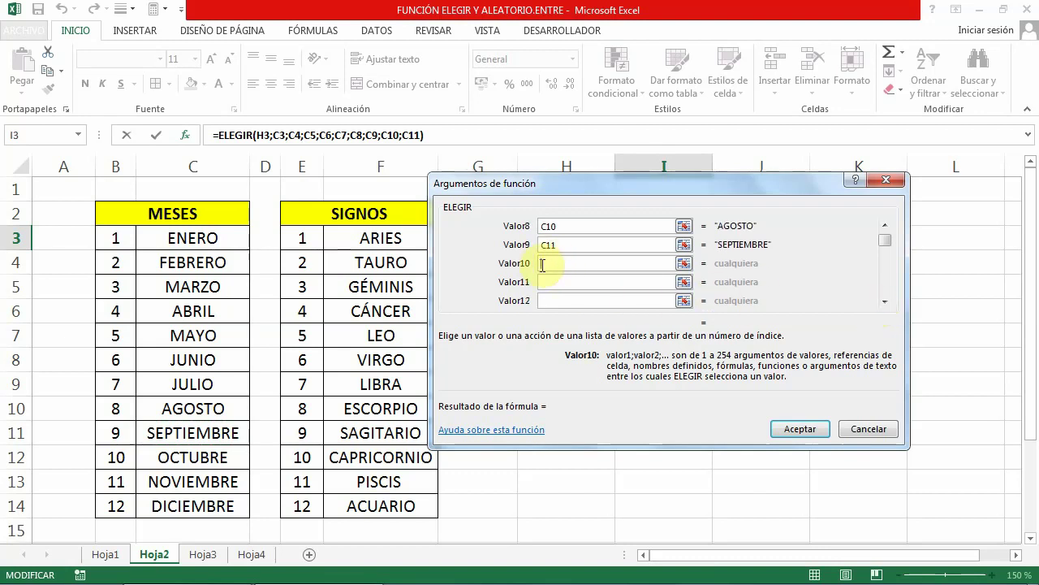
left_click(201, 457)
left_click(564, 281)
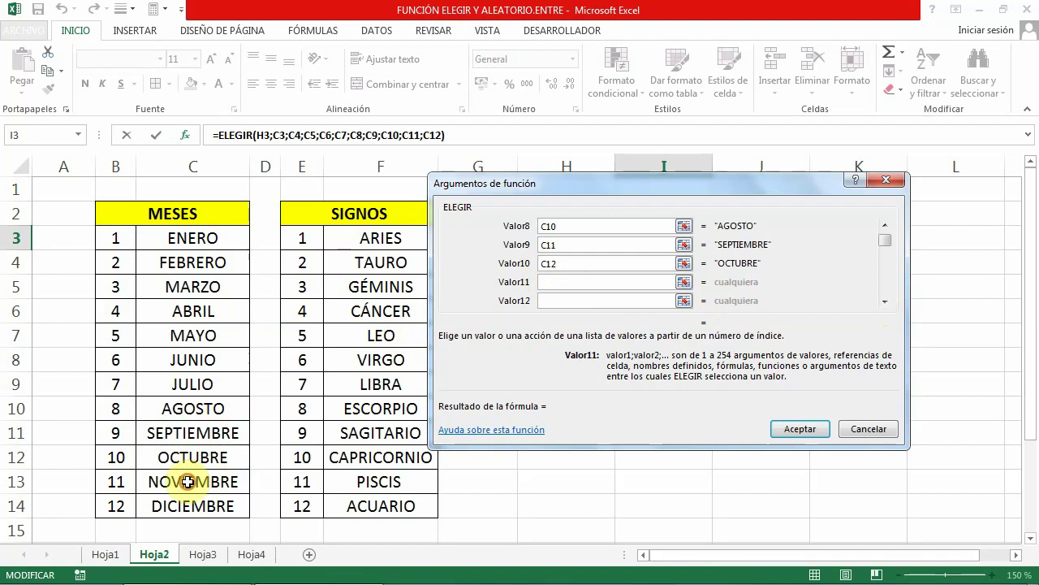
left_click(204, 481)
left_click(567, 302)
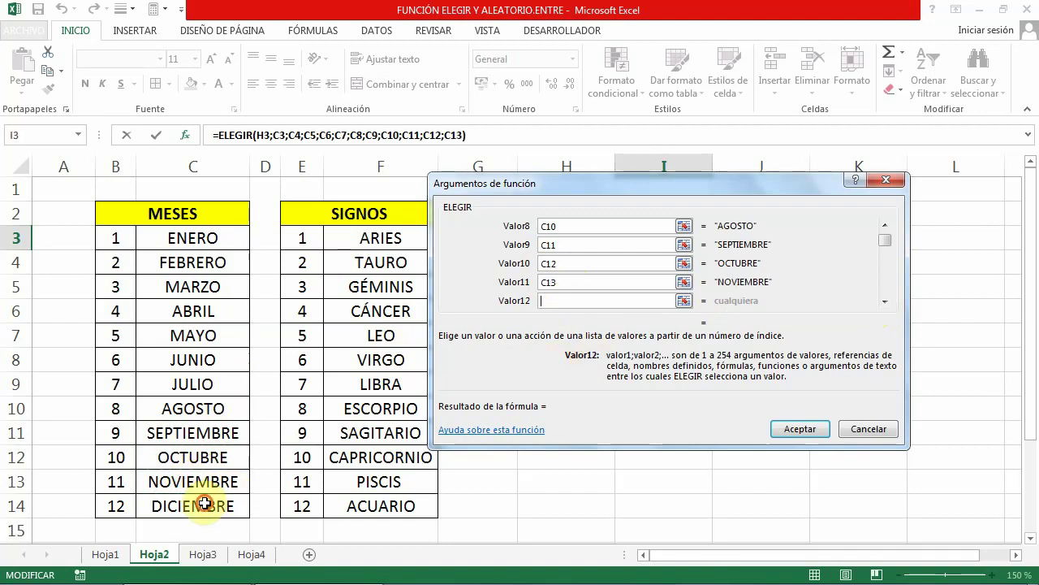
left_click(204, 500)
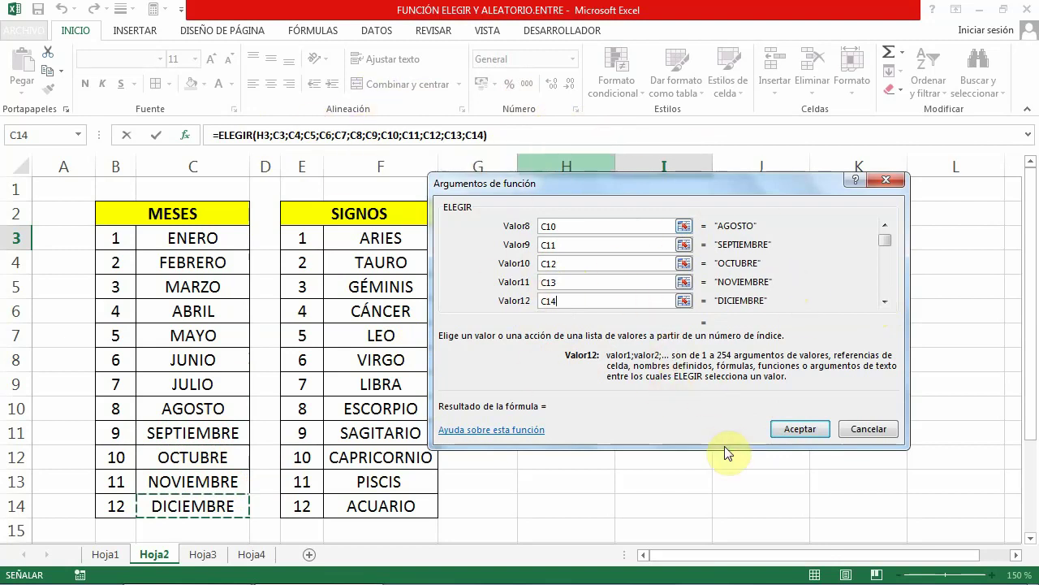
left_click(806, 430)
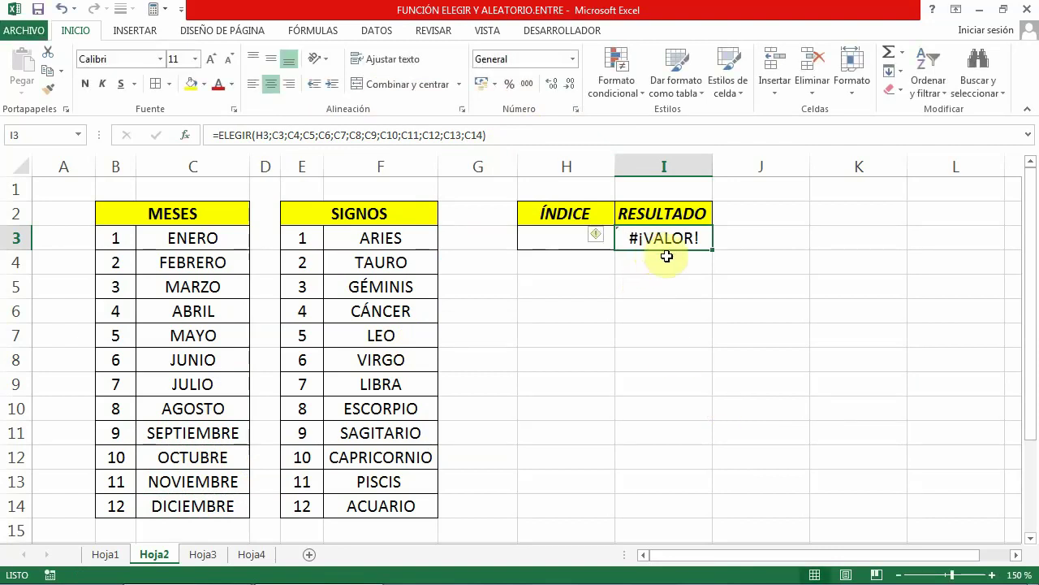
left_click(562, 241)
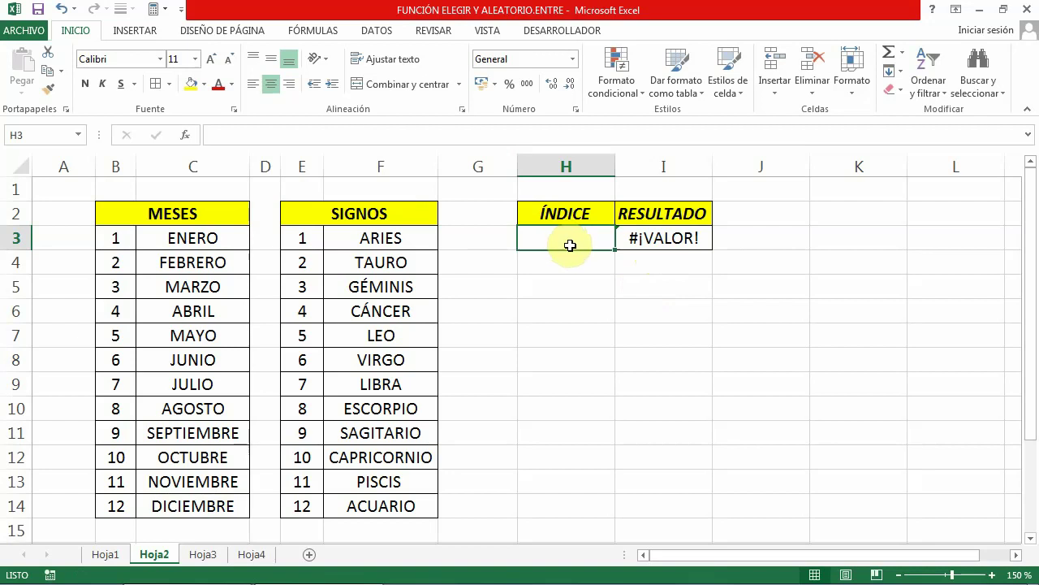
type("4")
key("Return")
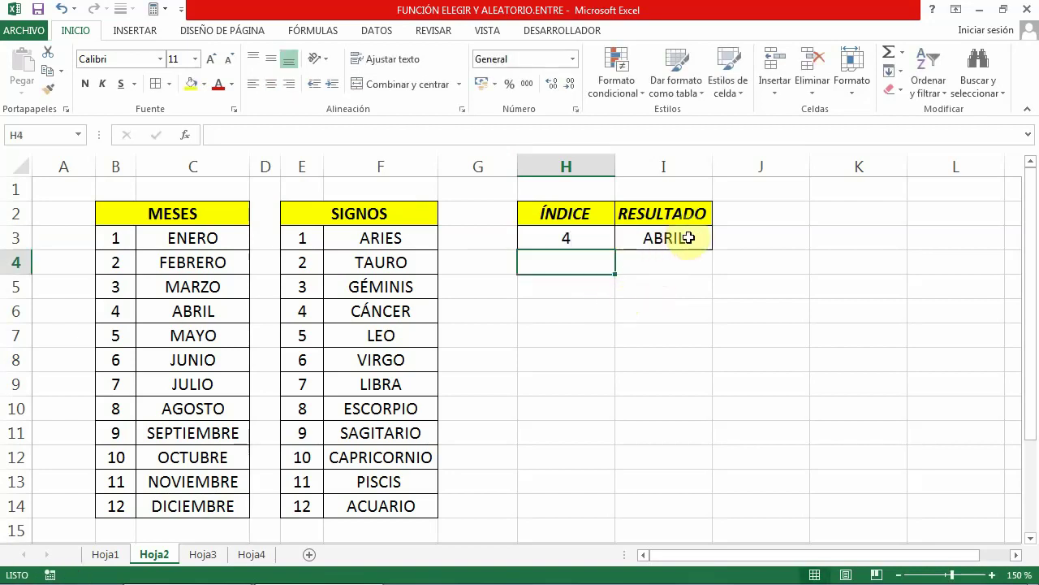
left_click(689, 237)
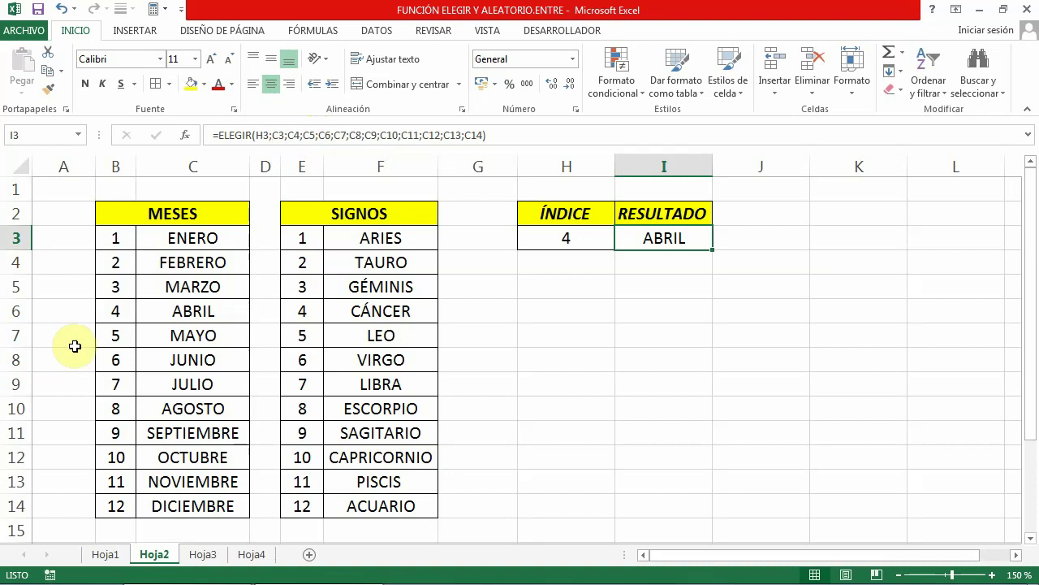
left_click(560, 239)
type("8")
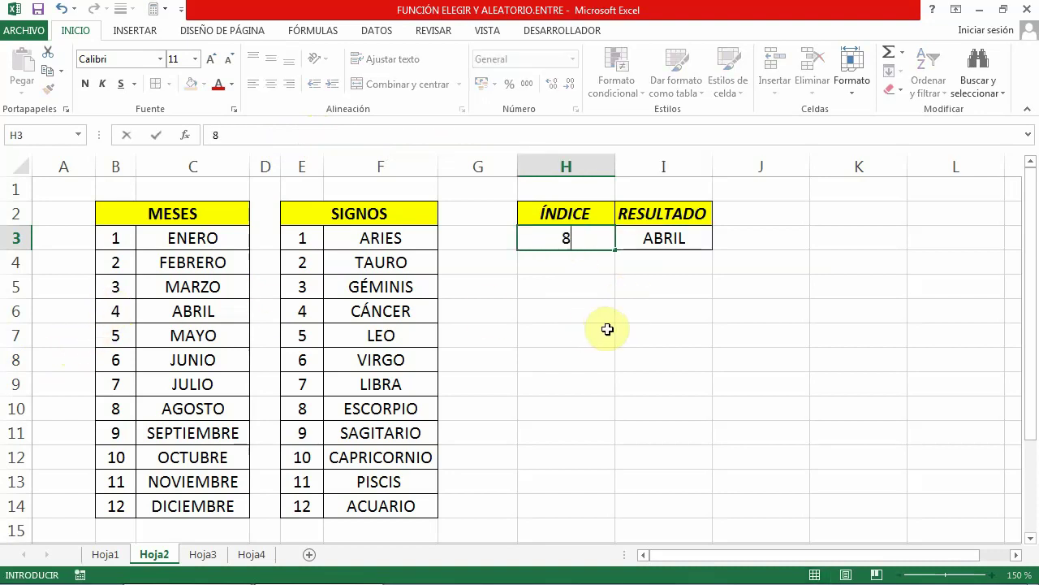
key("Return")
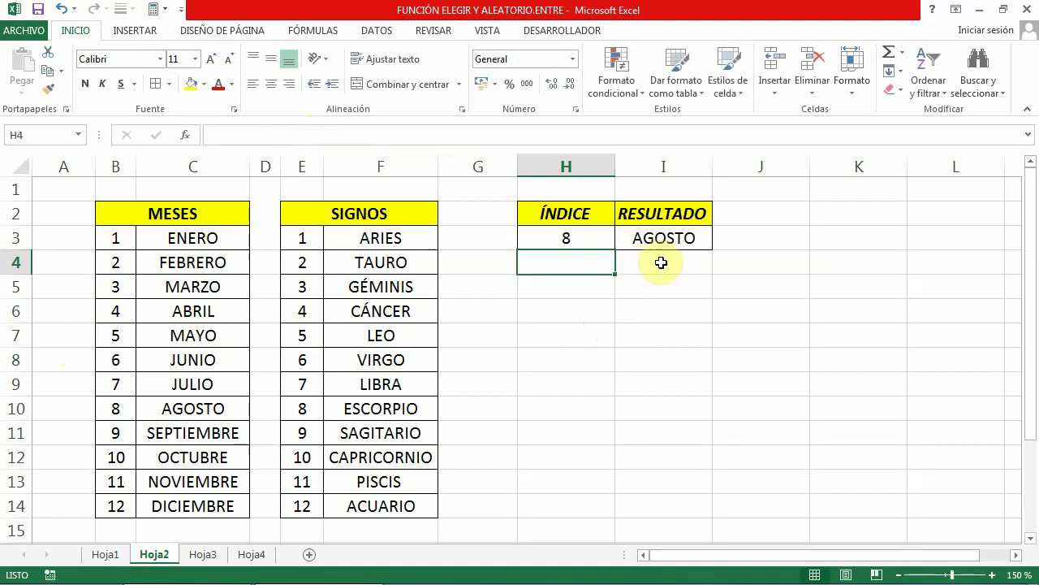
left_click(574, 237)
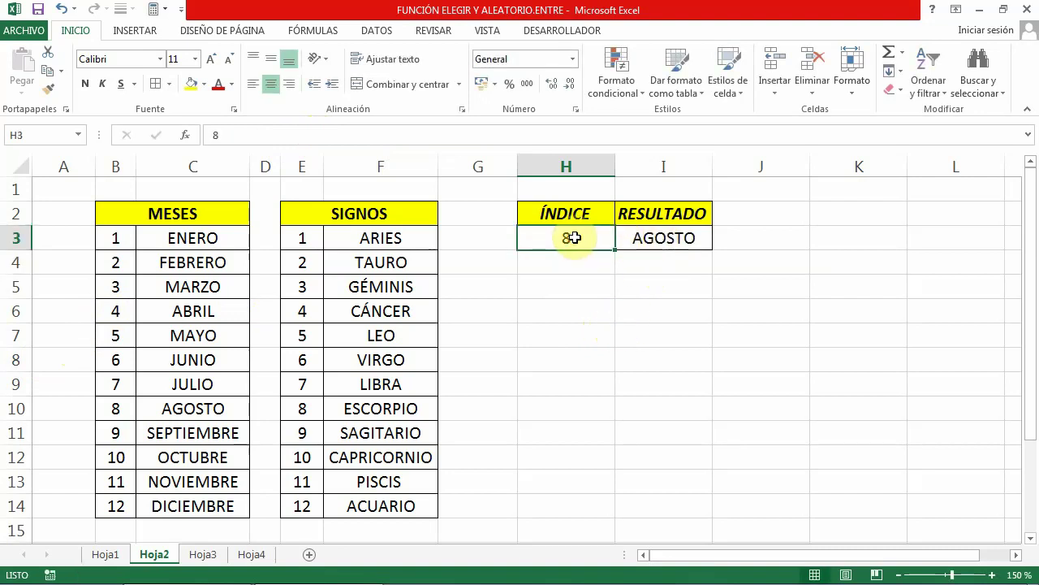
key("BackSpace")
left_click(592, 308)
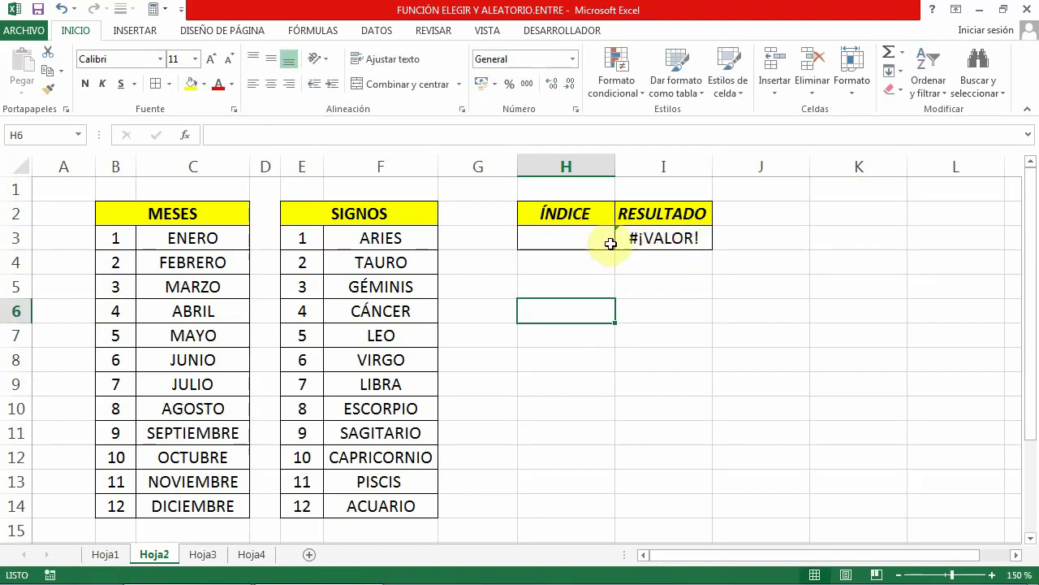
Step: Wrap the I3 ELEGIR formula in SI.ERROR with " " as the fallback
left_click(651, 238)
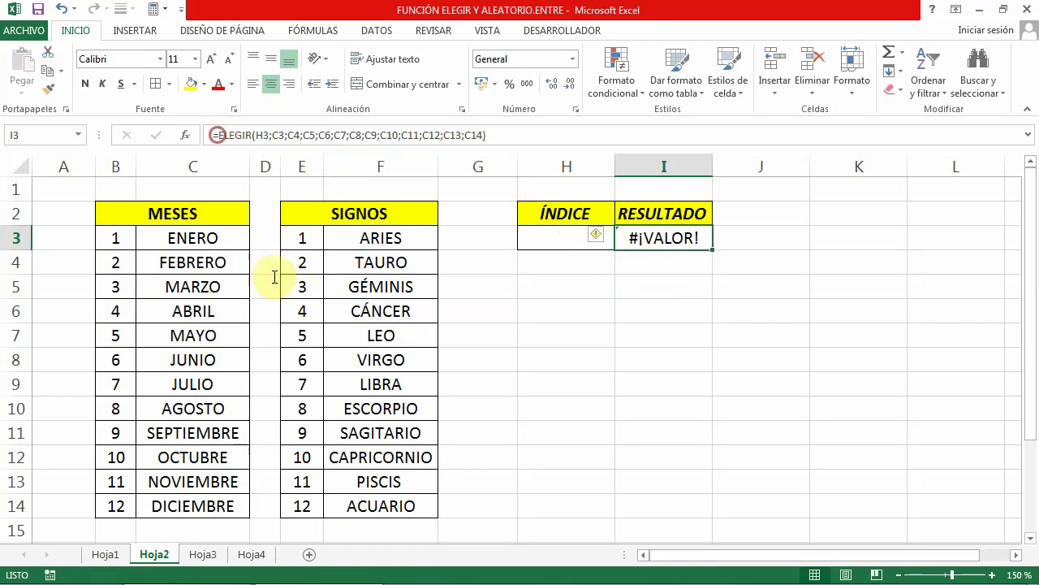
key("F2")
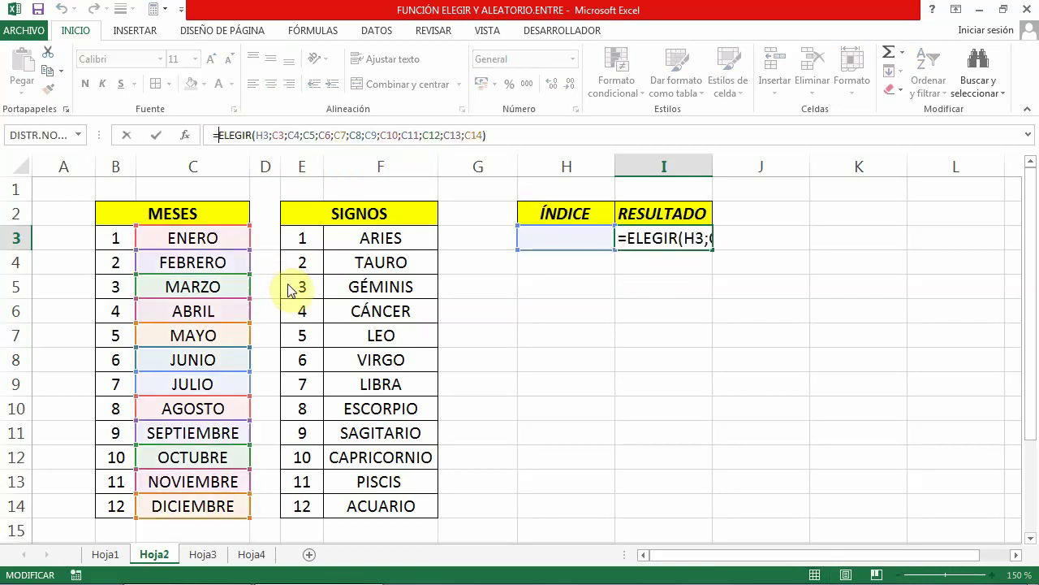
type("SI.")
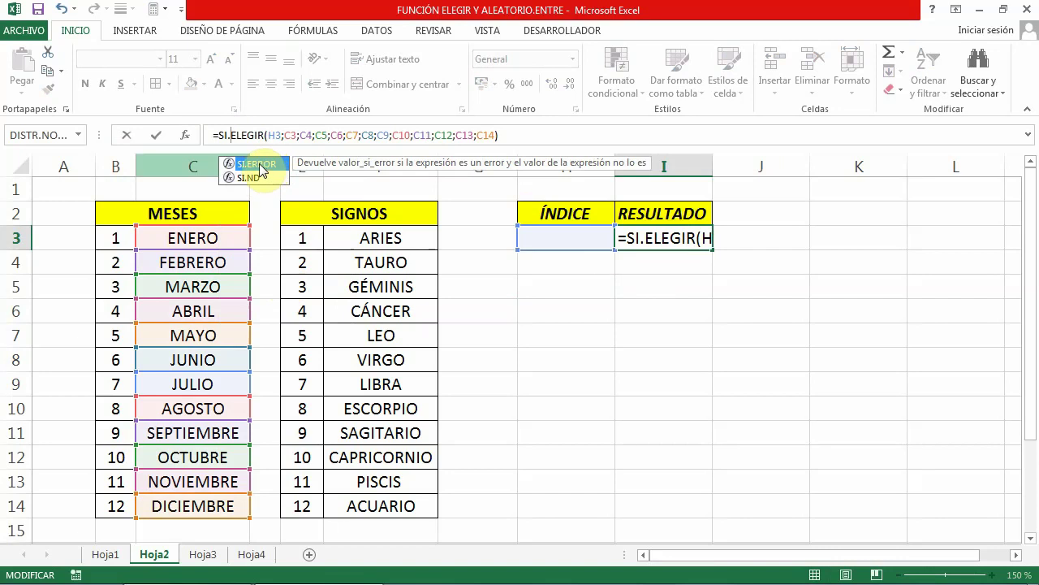
double_click(260, 169)
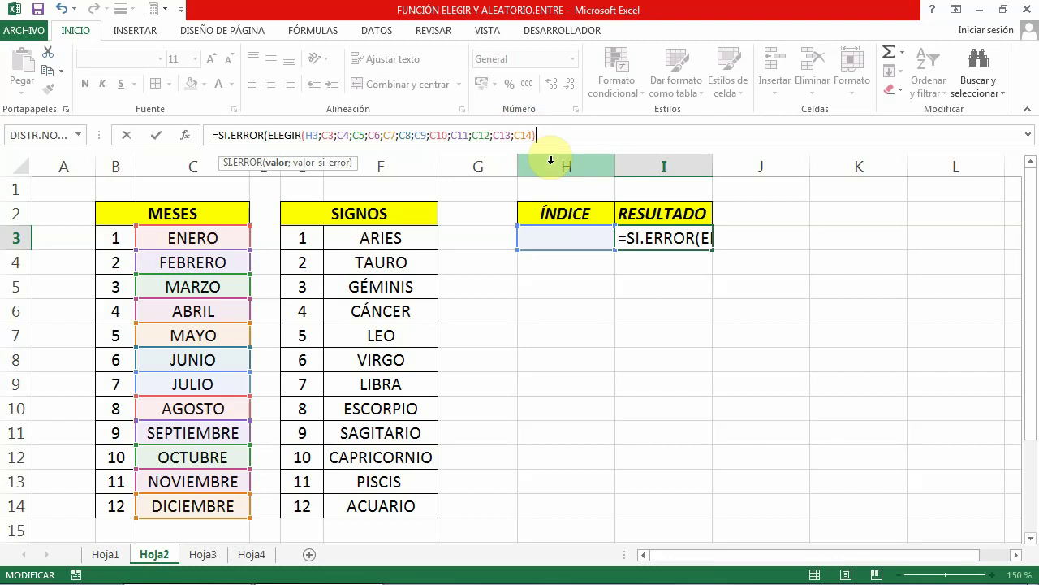
type(";")
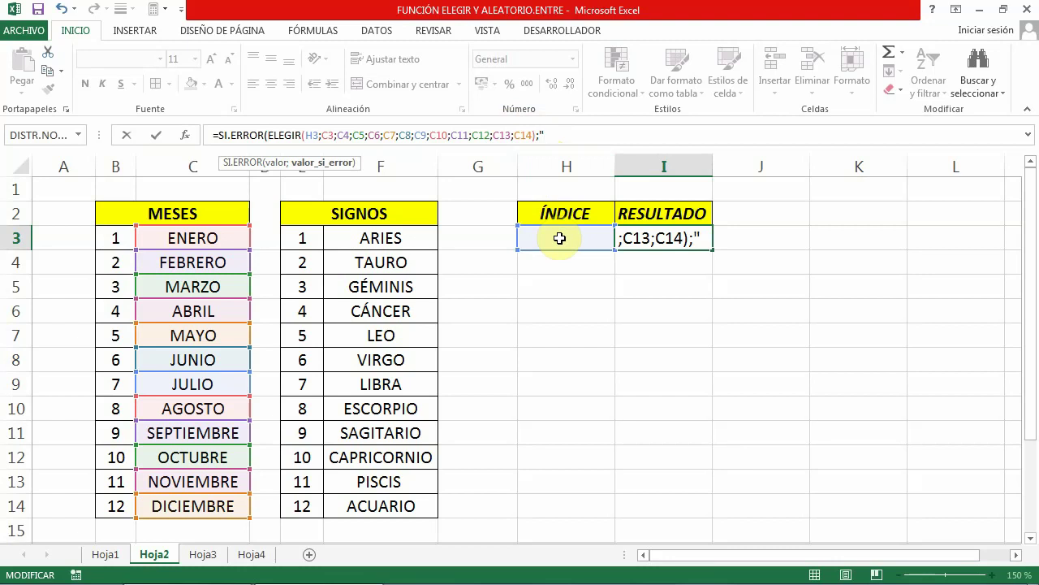
type(")")
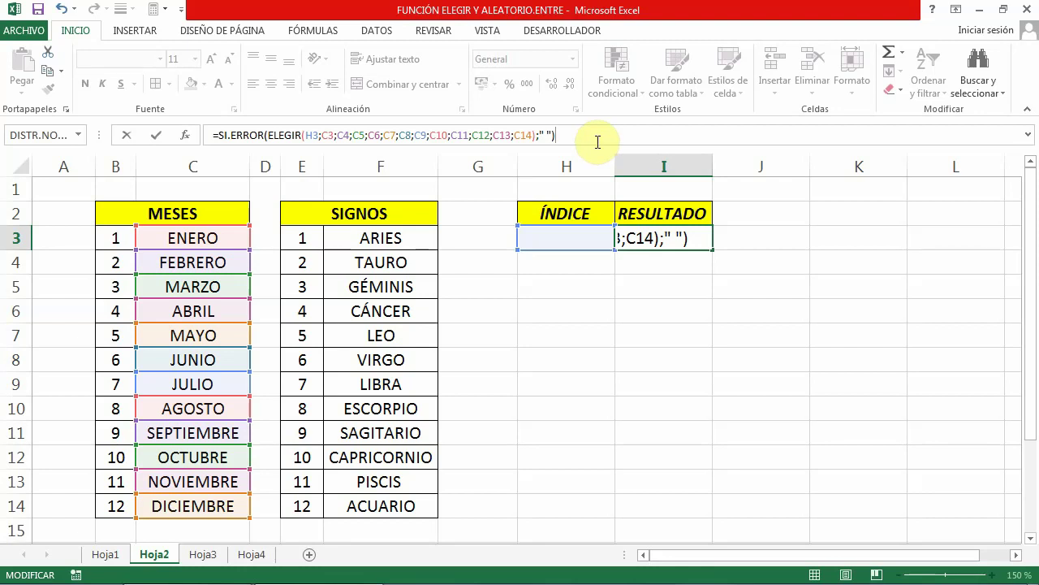
key("Return")
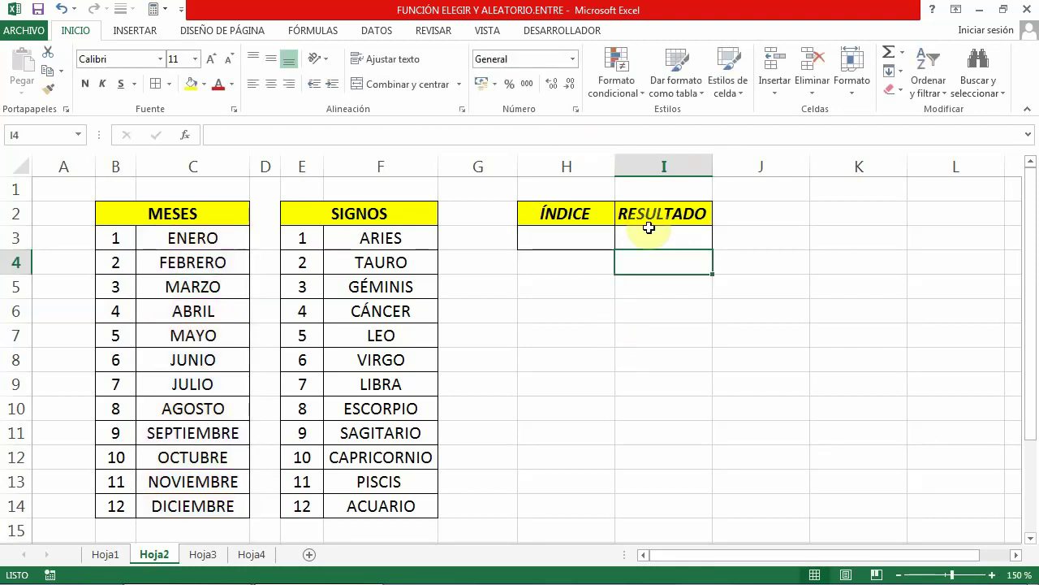
key("Up")
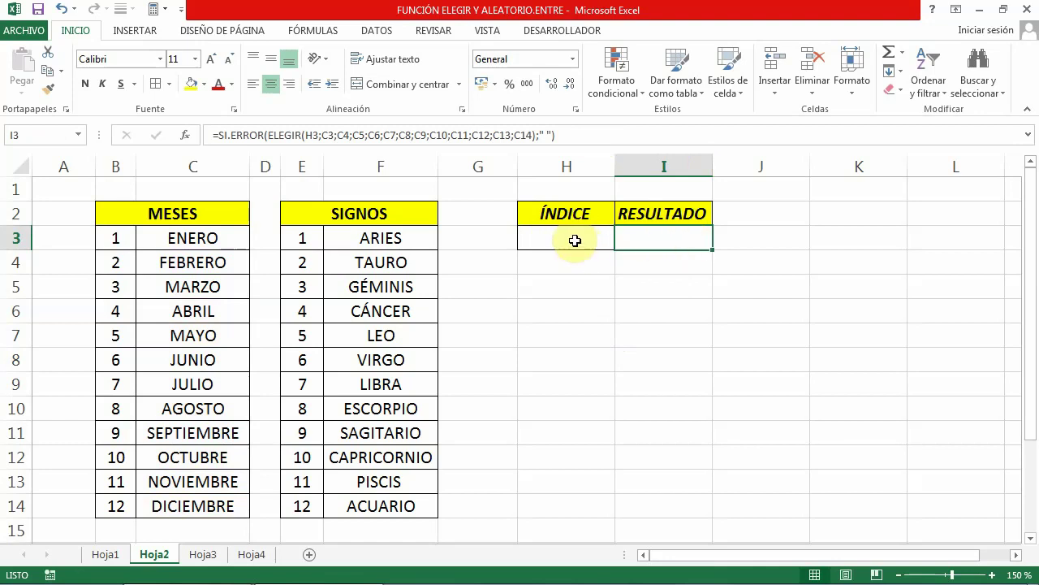
Step: Enter 3 in H3 so I3 shows MARZO, then select I3 to inspect its formula
left_click(575, 241)
type("3")
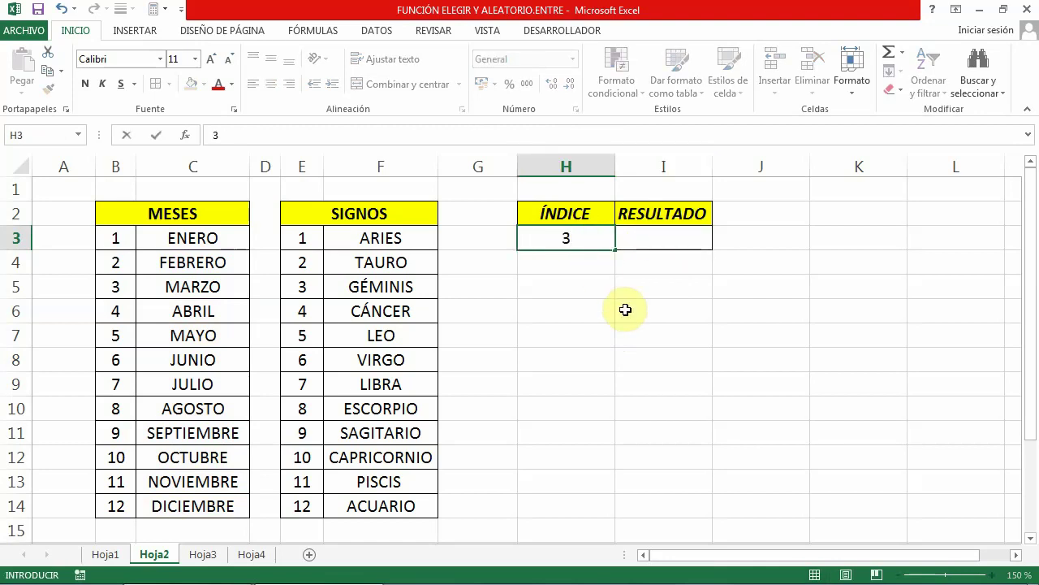
key("Return")
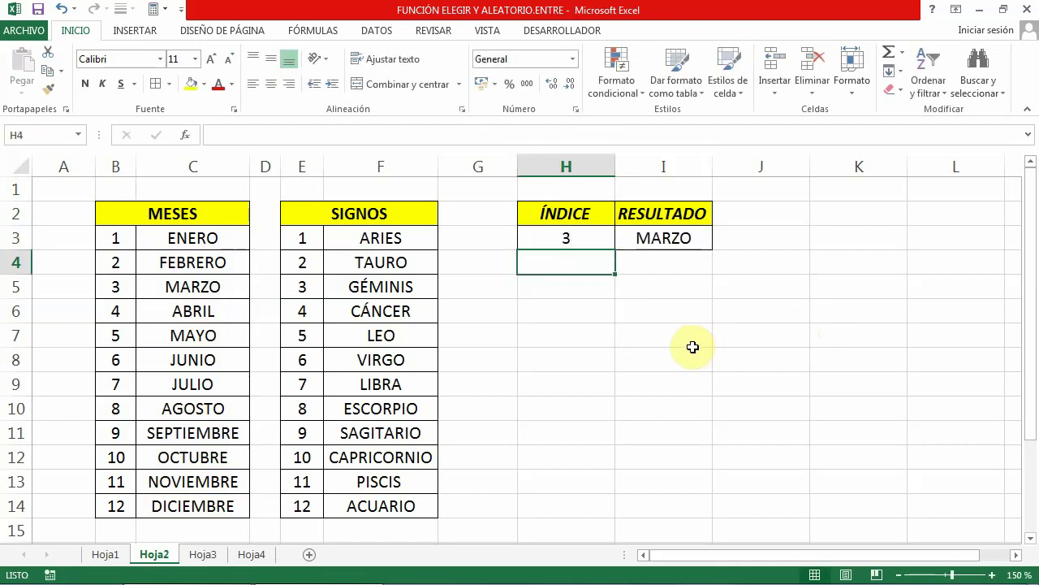
left_click(661, 343)
left_click(648, 234)
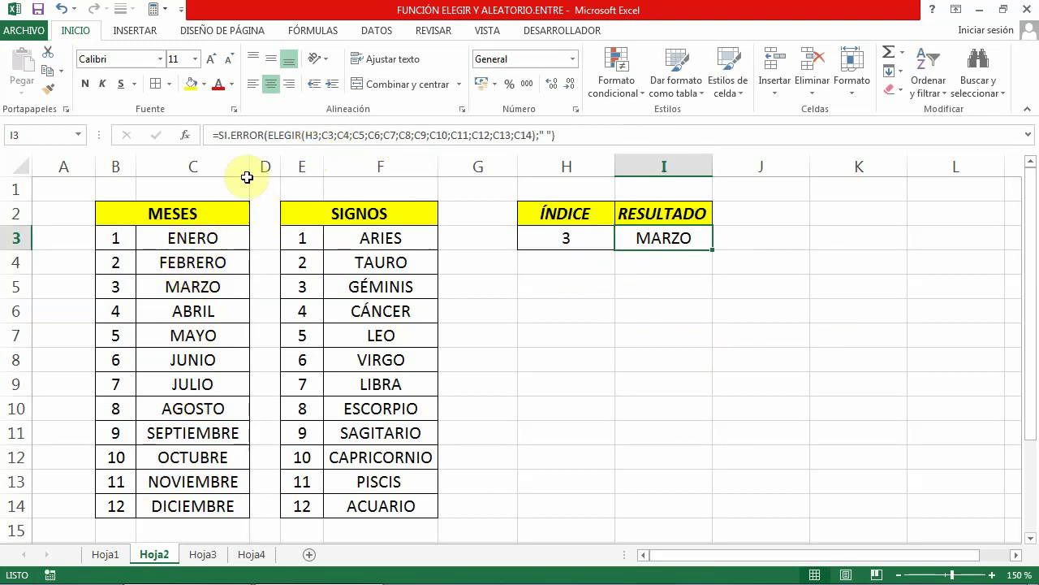
Step: Replace the C3 reference in the I3 formula with the literal "ENERO"
left_click(332, 134)
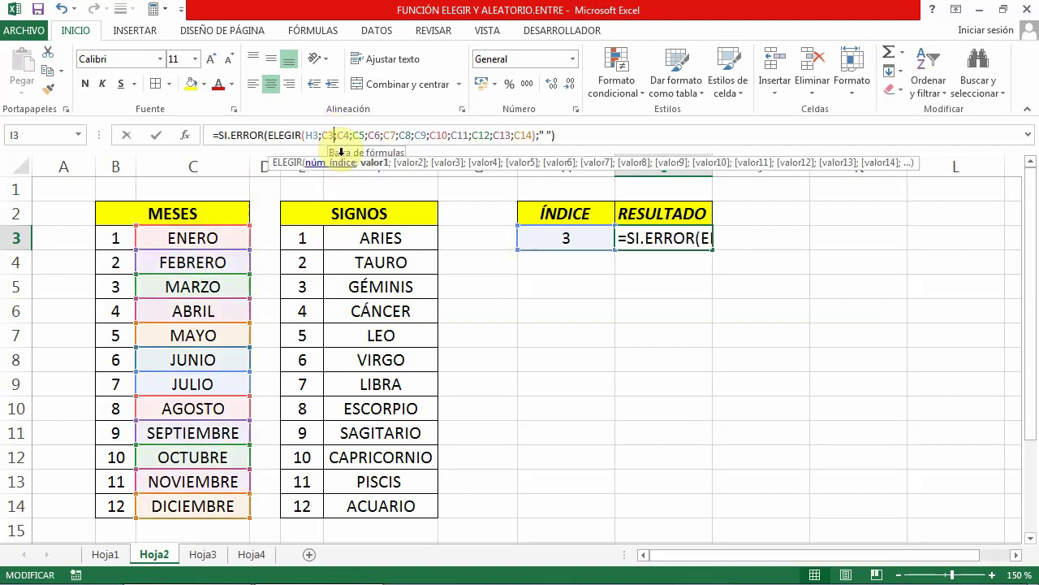
key("BackSpace")
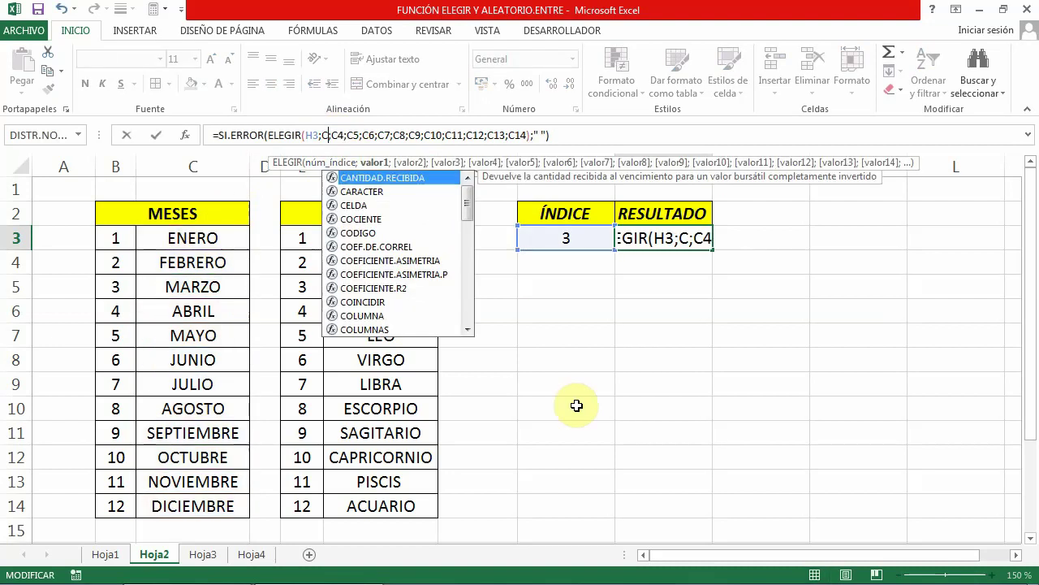
key("BackSpace")
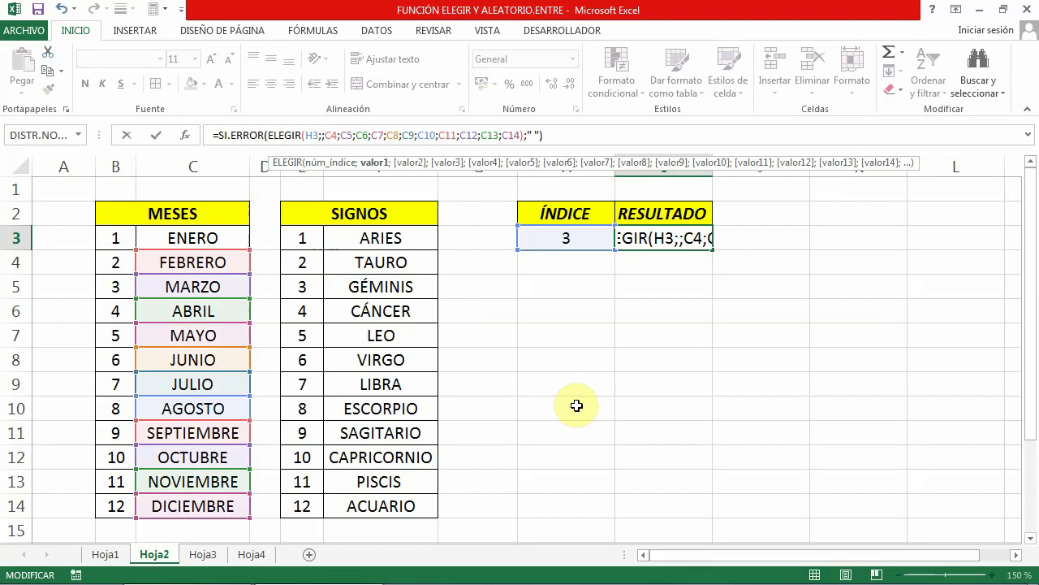
type("\"ENERO")
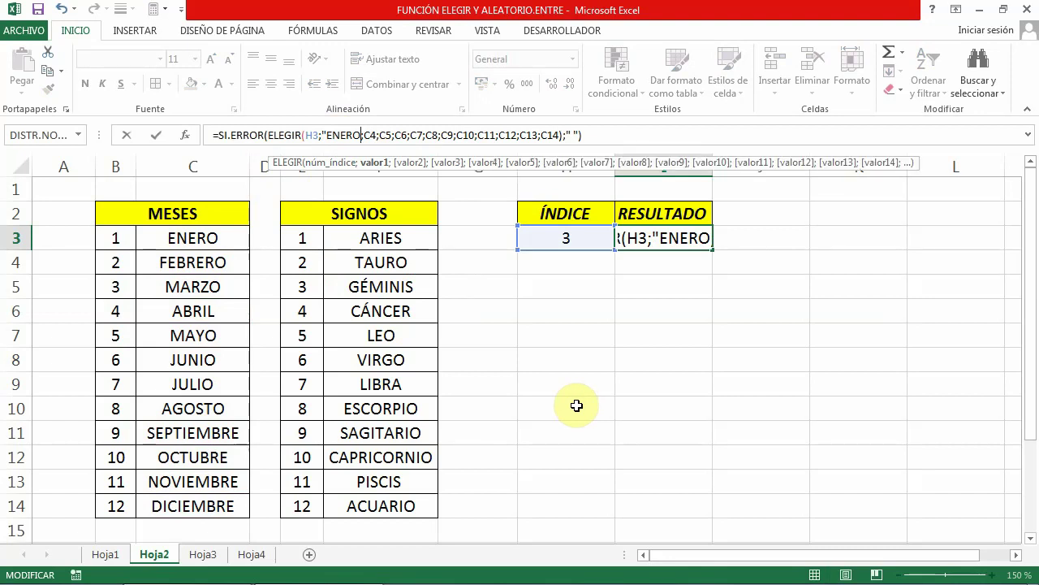
type("\";")
left_click(602, 134)
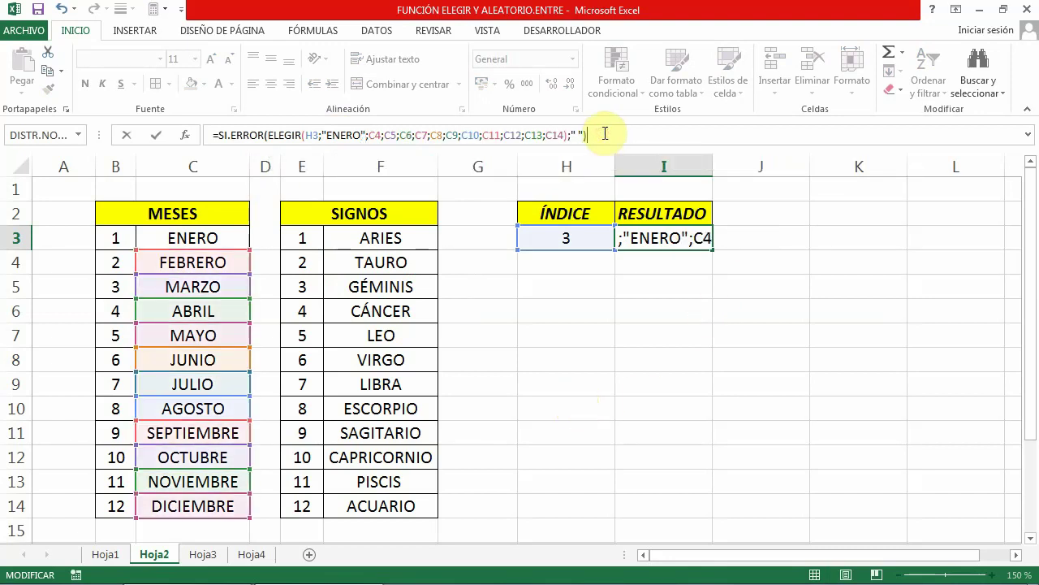
key("Return")
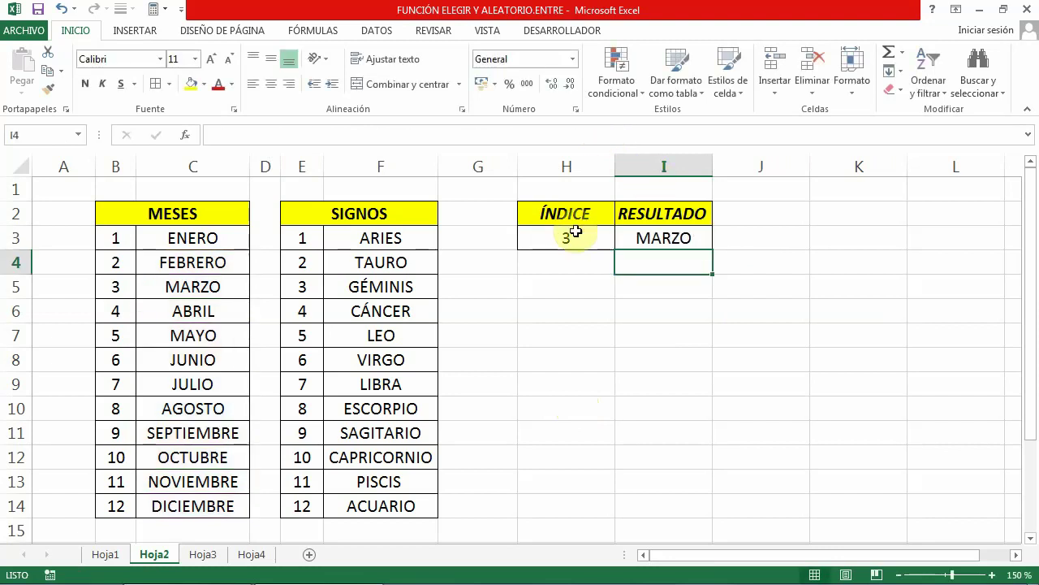
Step: Set the ÍNDICE cell H3 to 1
left_click(572, 236)
type("1")
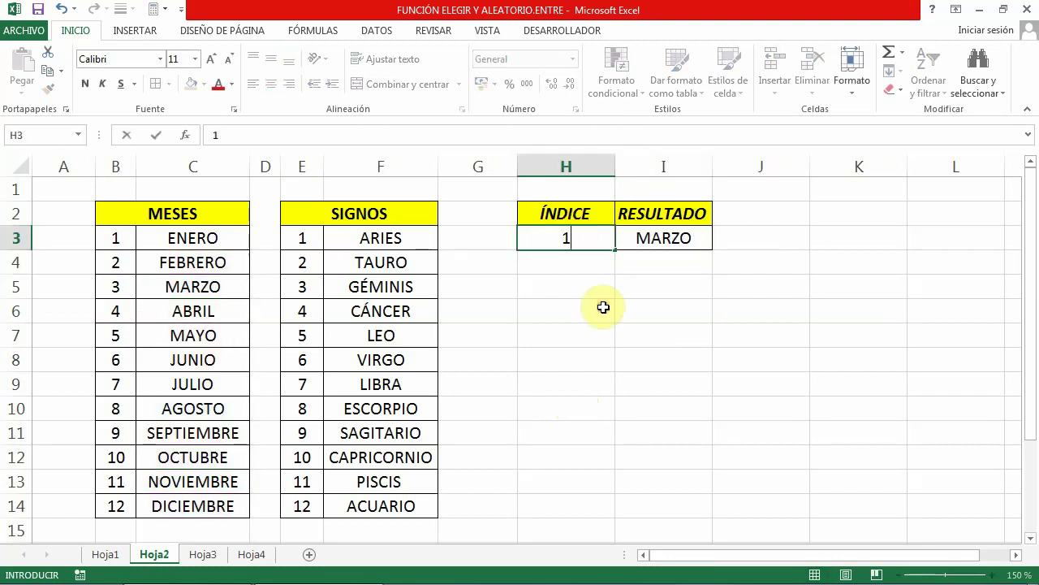
left_click(603, 307)
left_click(650, 242)
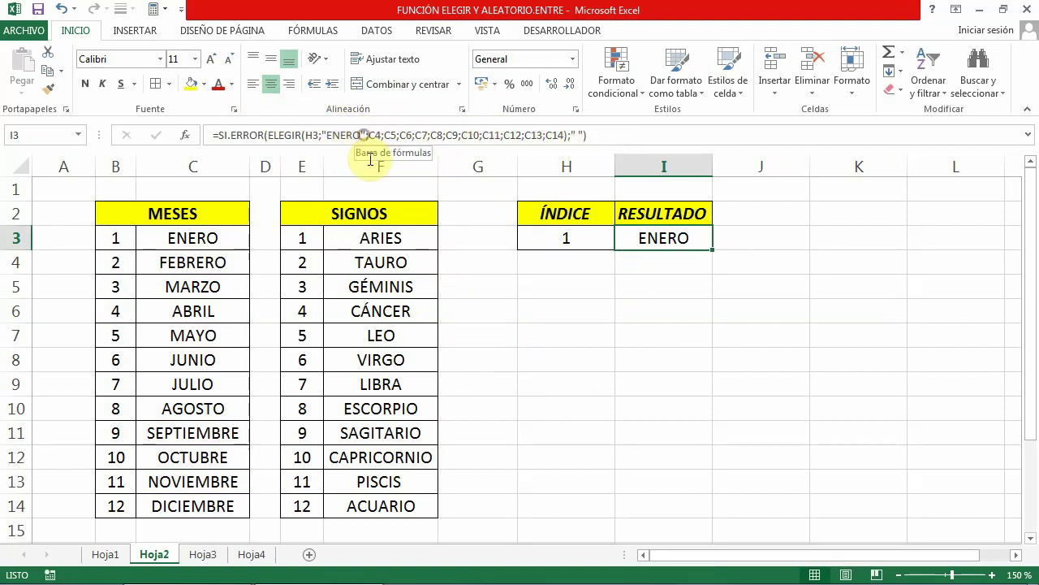
Step: Restore the first ELEGIR value from "ENERO" back to cell C3
left_click(363, 135)
key("BackSpace")
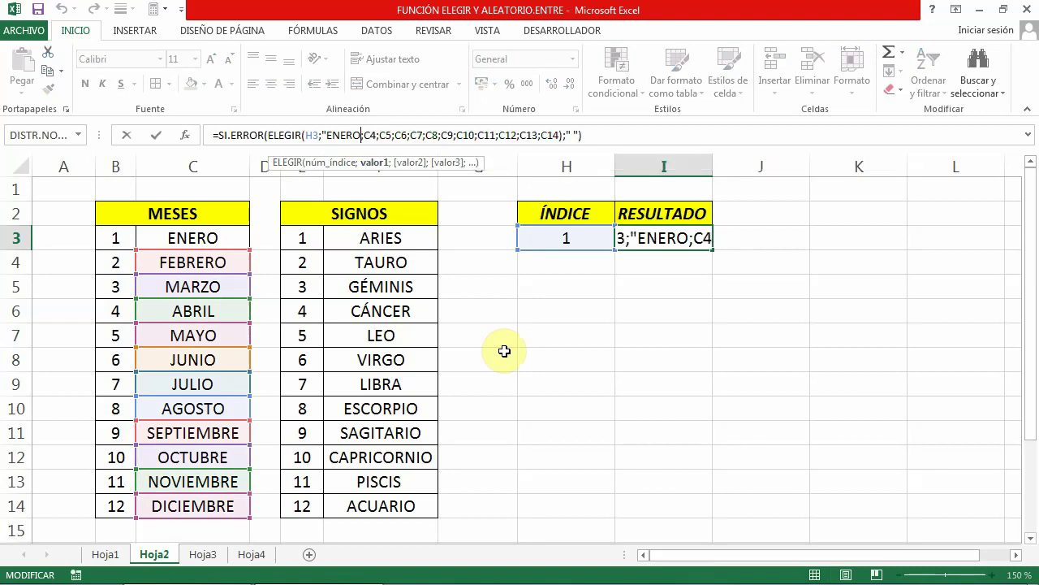
key("BackSpace")
key("BackSpace")
key("BackSpace")
key("BackSpace")
key("BackSpace")
key("BackSpace")
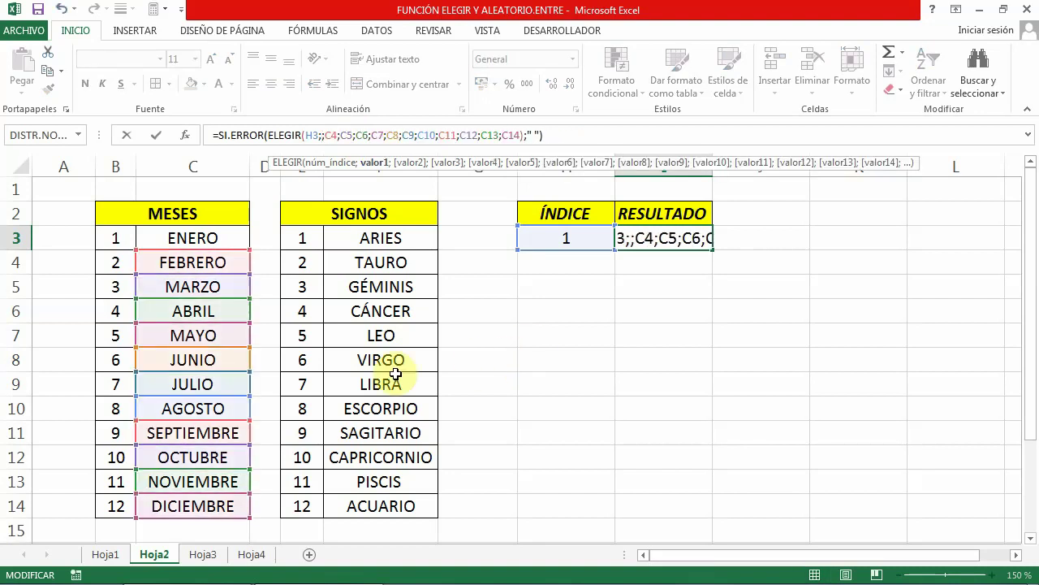
left_click(190, 236)
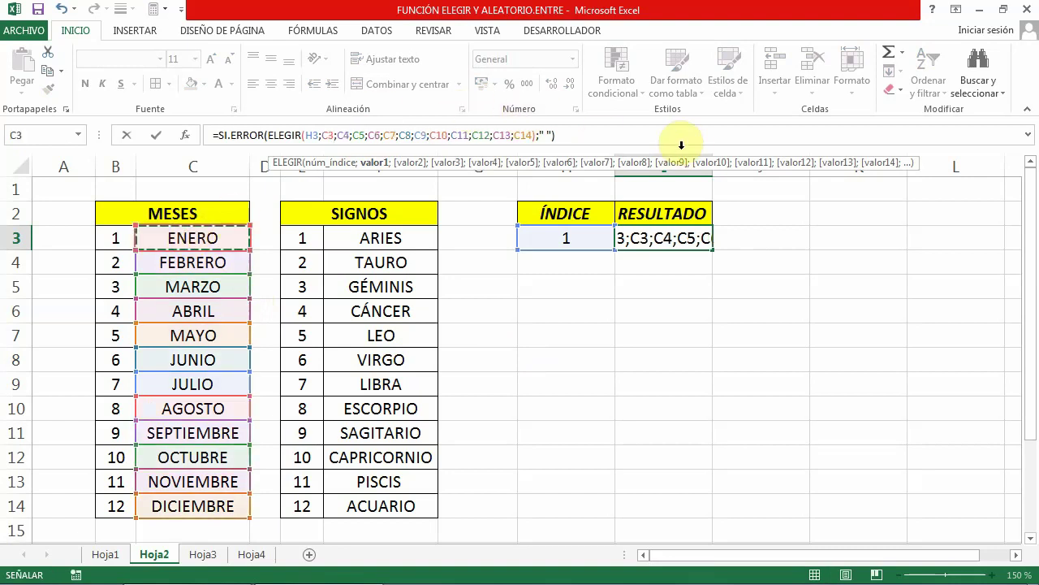
left_click(597, 131)
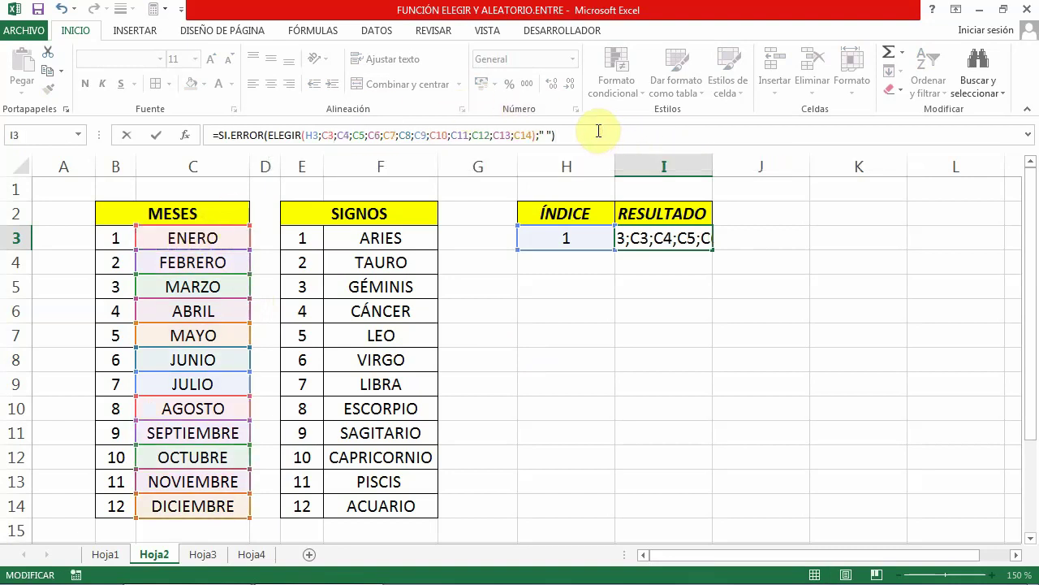
key("Return")
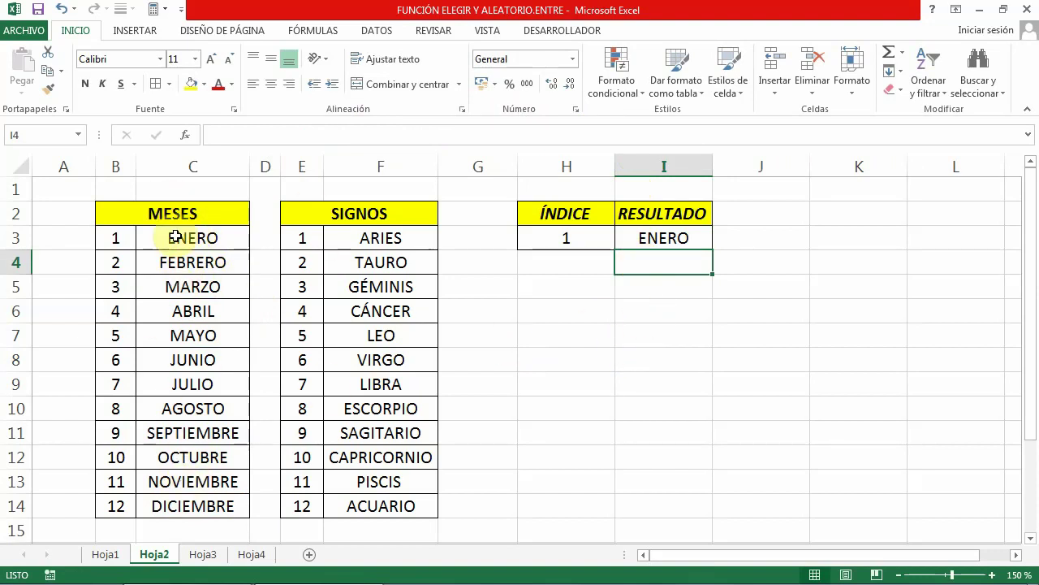
Step: Copy the zodiac signs from F3:F14 over the months in C3:C14
left_click_drag(380, 237, 378, 507)
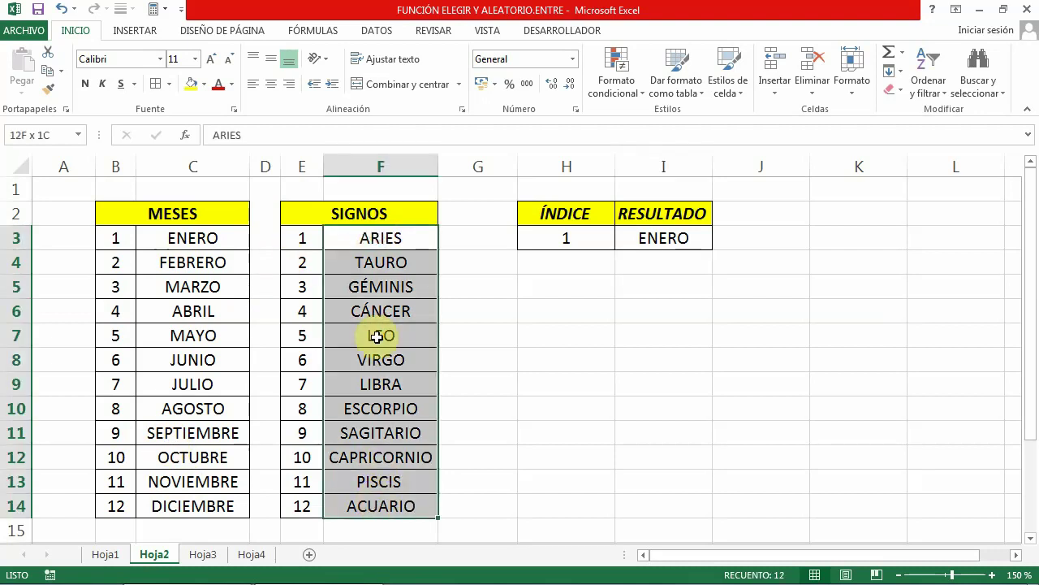
left_click(48, 70)
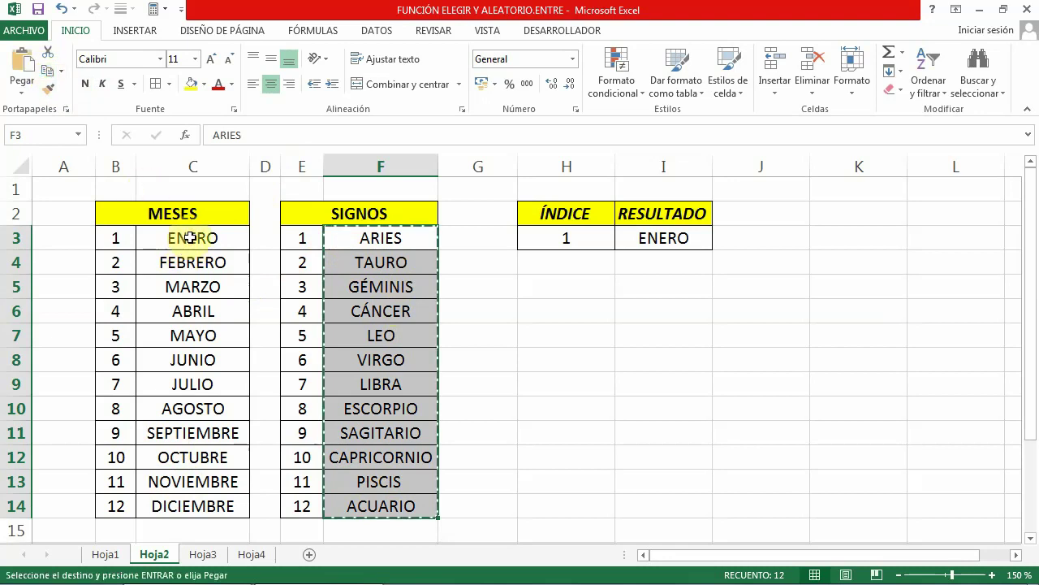
left_click(190, 237)
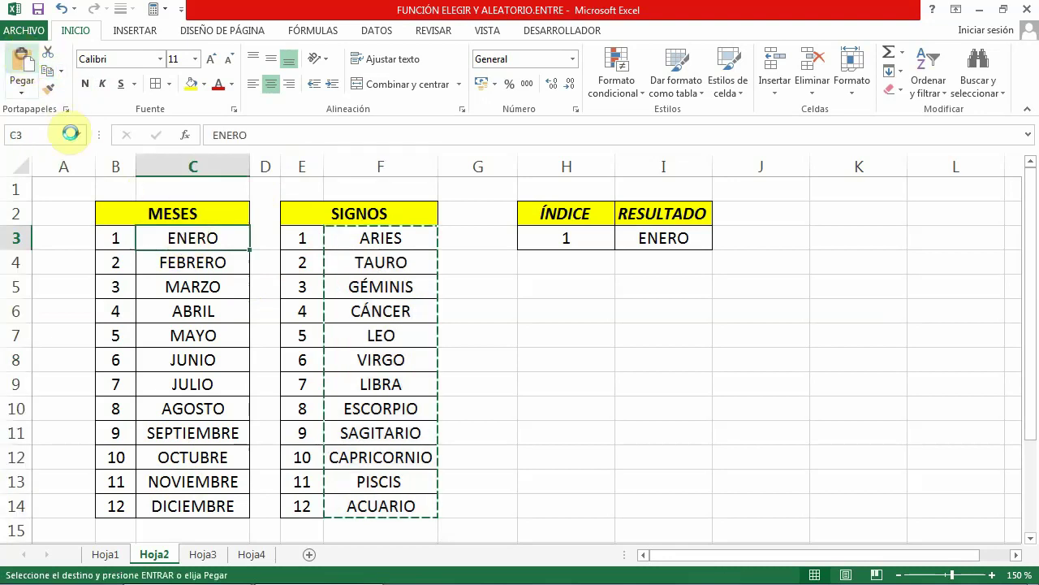
left_click(22, 63)
left_click(563, 415)
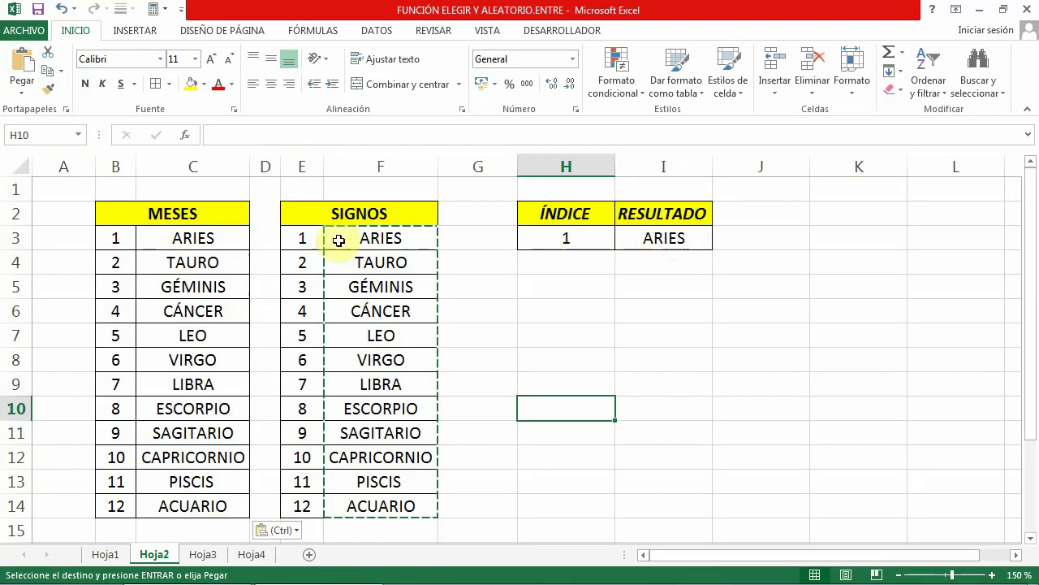
Step: Set ÍNDICE in H3 to 7 so RESULTADO shows LIBRA
left_click(557, 236)
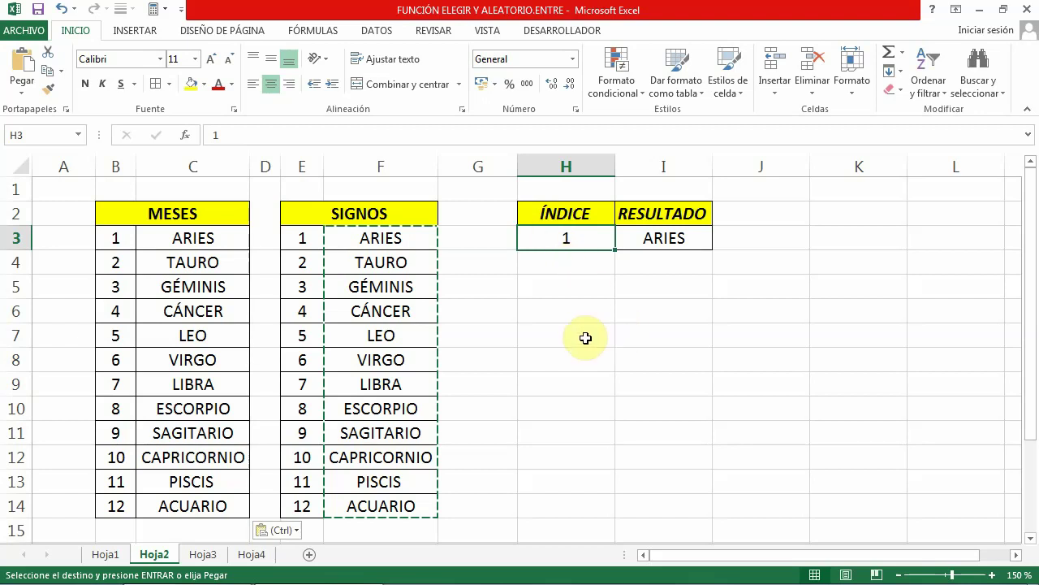
type("7")
key("Return")
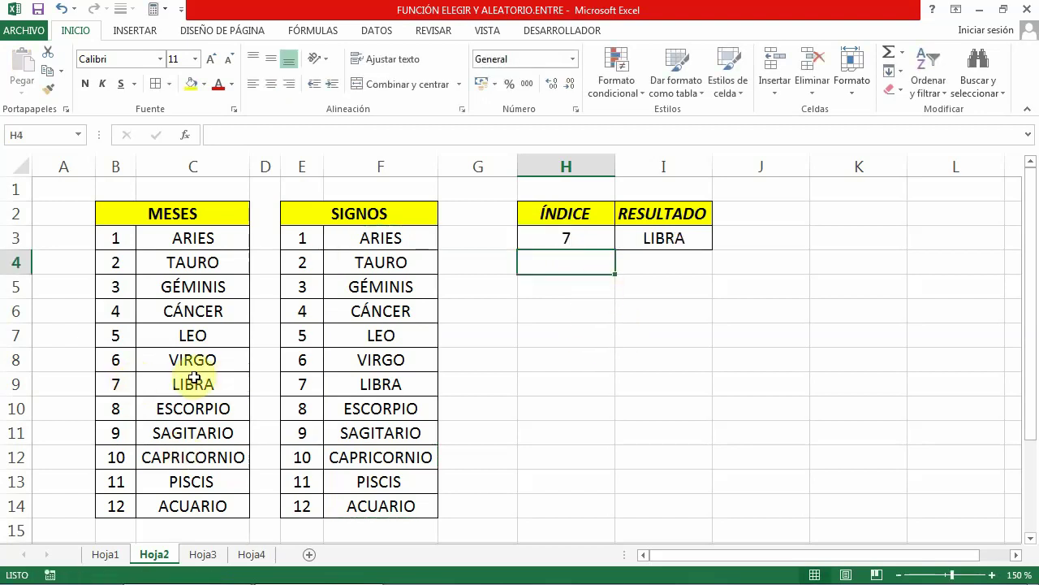
left_click(598, 383)
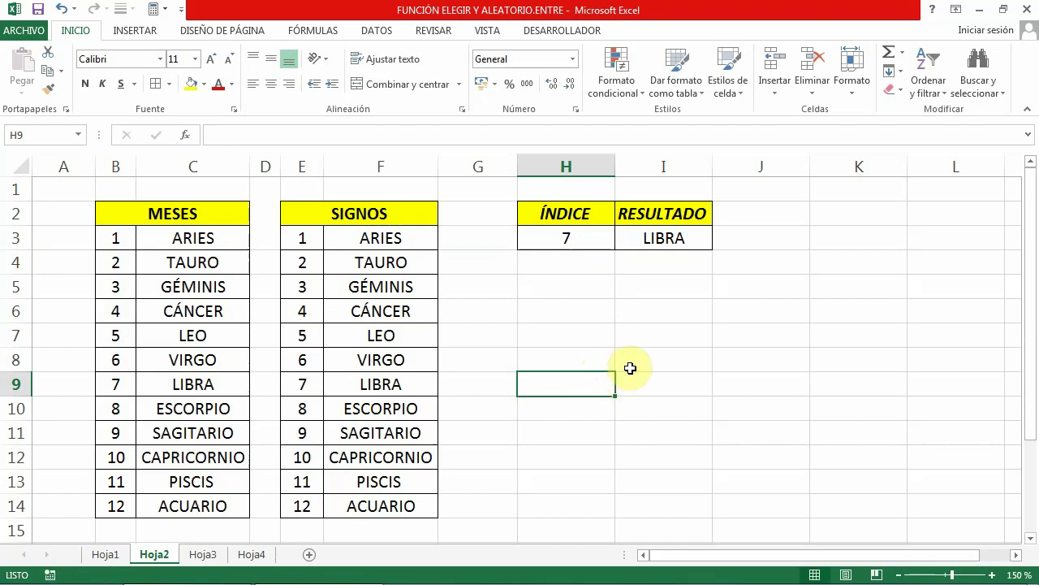
Step: Start an =ALEA formula in H9, then erase it
left_click(256, 134)
type("=")
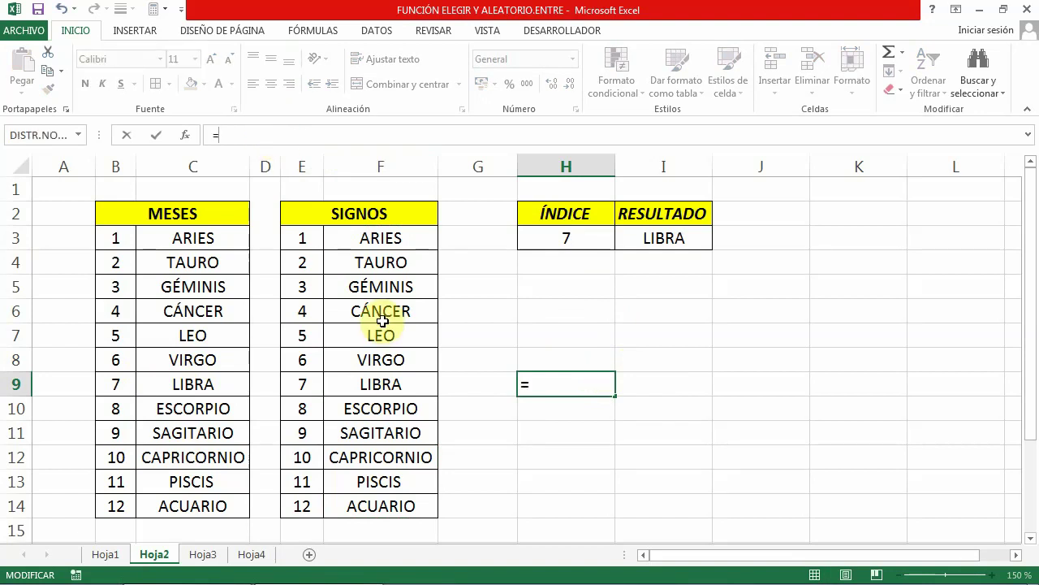
type("ALEA")
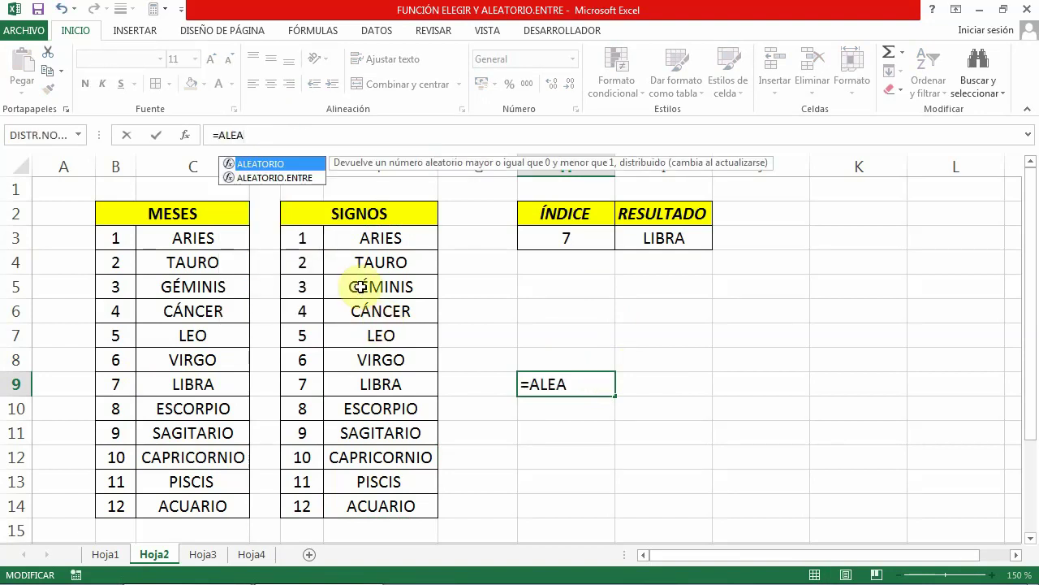
left_click(267, 177)
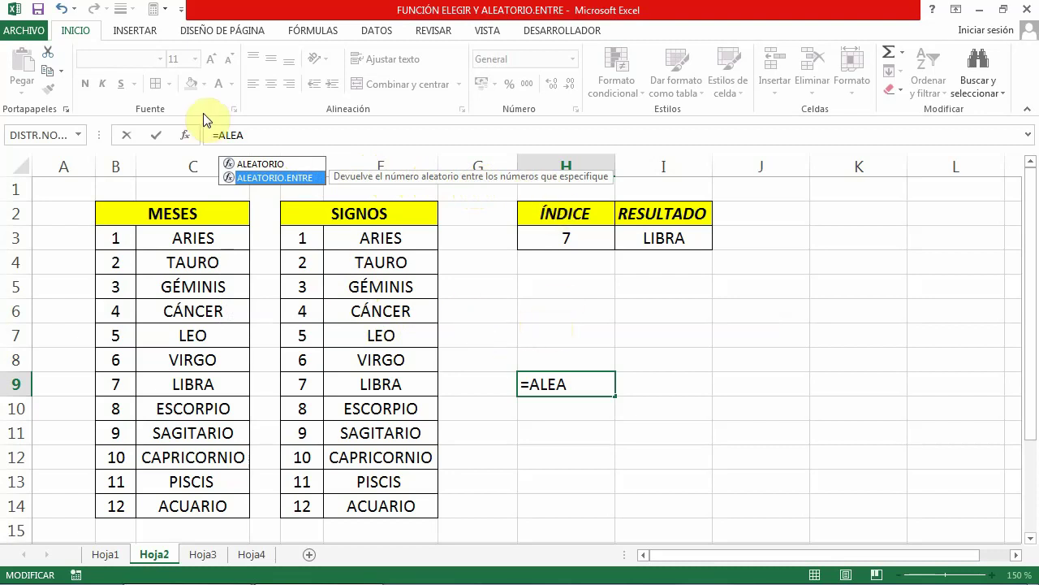
left_click(267, 134)
key("BackSpace")
key("BackSpace")
key("BackSpace")
key("BackSpace")
key("BackSpace")
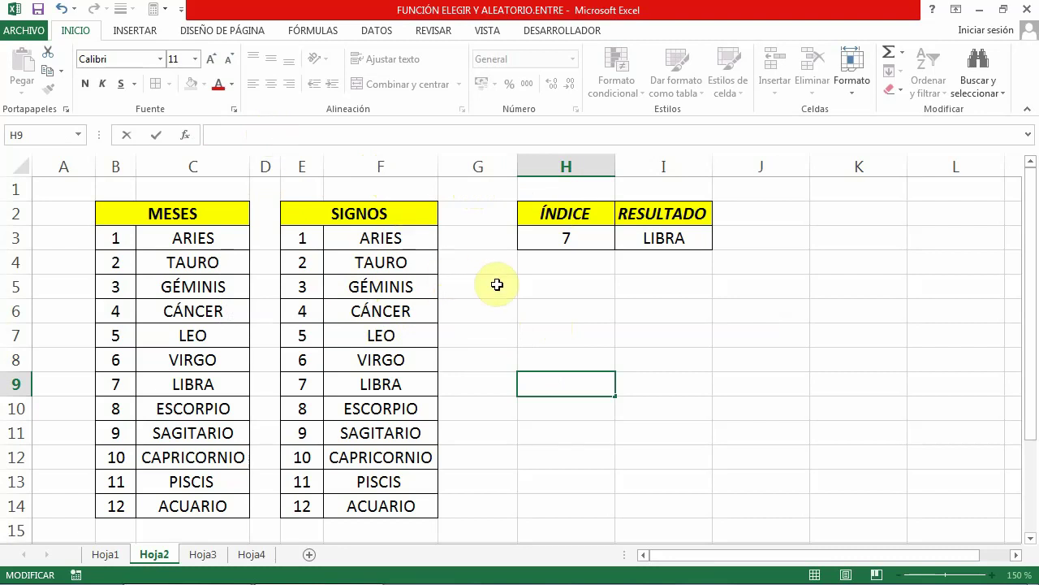
Step: Merge H5:H6 and J5:J6 into single cells
left_click_drag(547, 284, 549, 312)
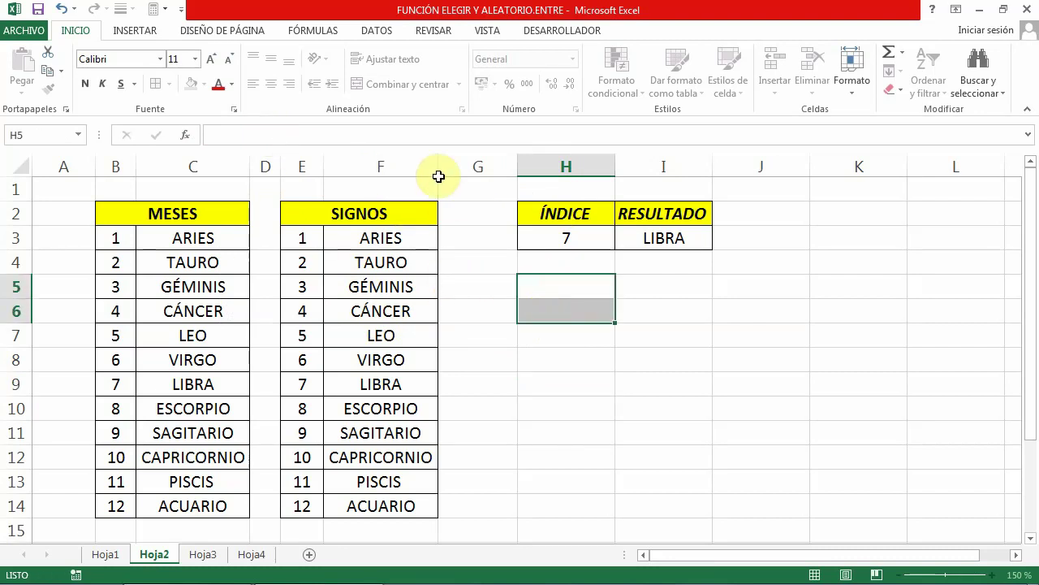
left_click(379, 85)
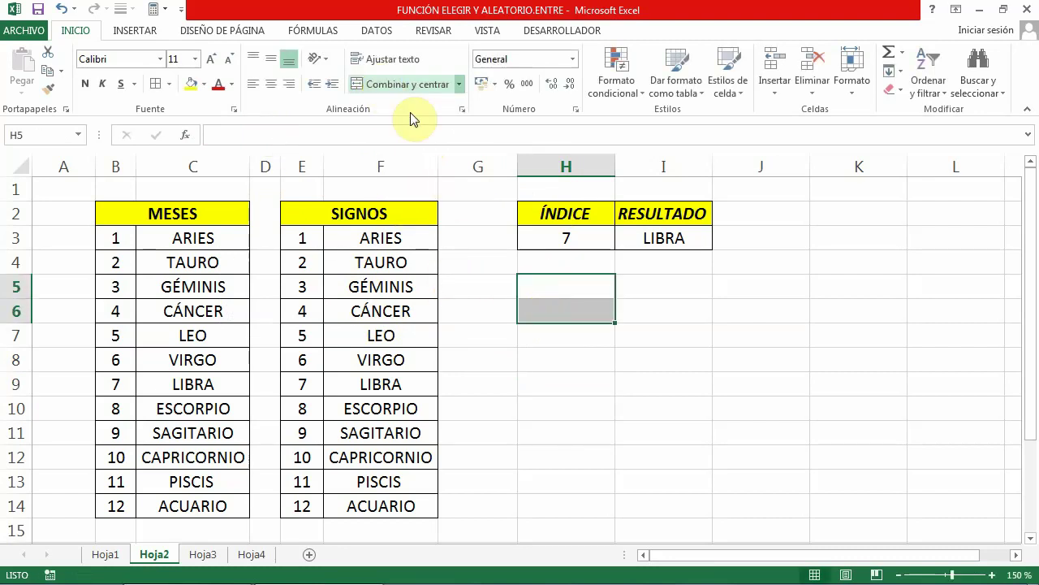
left_click(665, 280)
left_click_drag(665, 311, 664, 311)
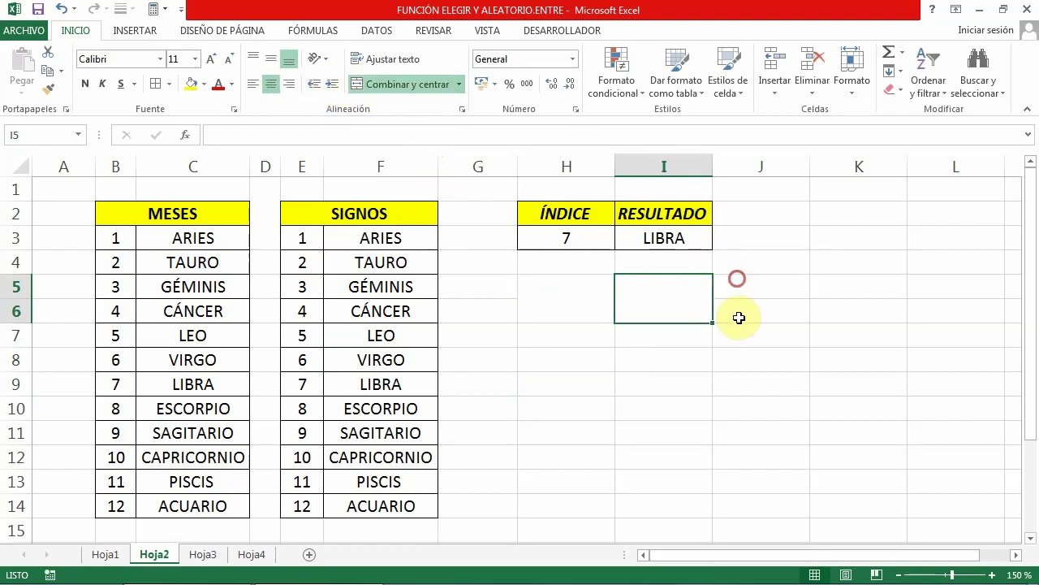
left_click_drag(730, 282, 738, 333)
left_click_drag(739, 282, 737, 301)
left_click(355, 84)
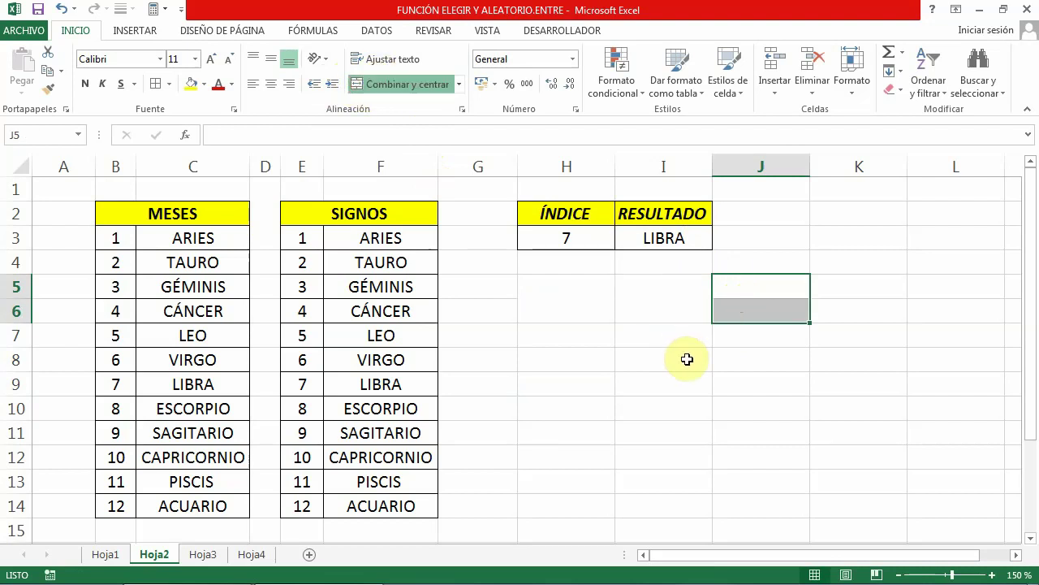
left_click(650, 357)
Step: Enter =ALEATORIO.ENTRE(0;9) in the merged cell H5:H6
left_click(575, 295)
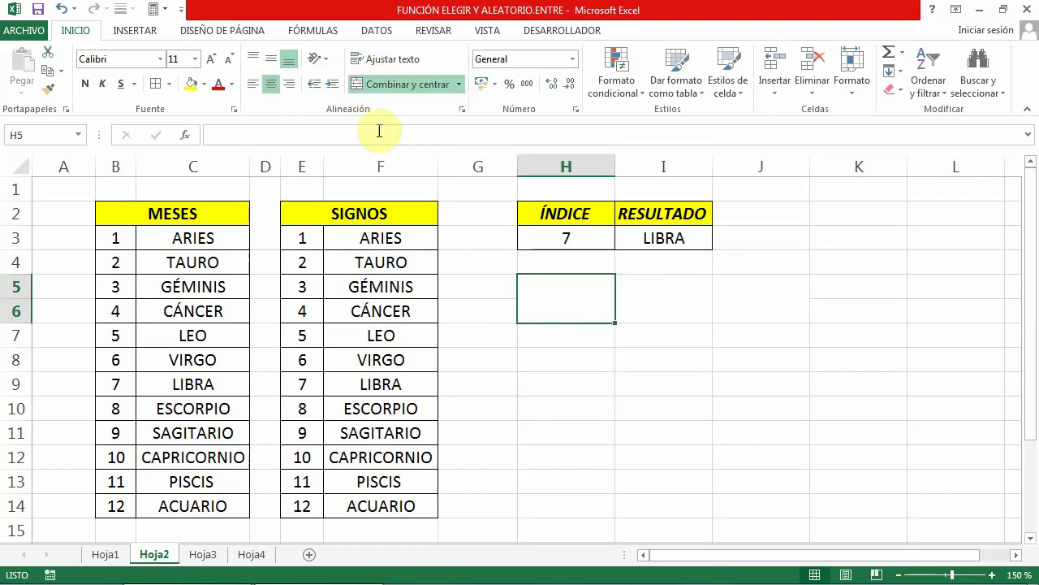
left_click(258, 136)
type("=")
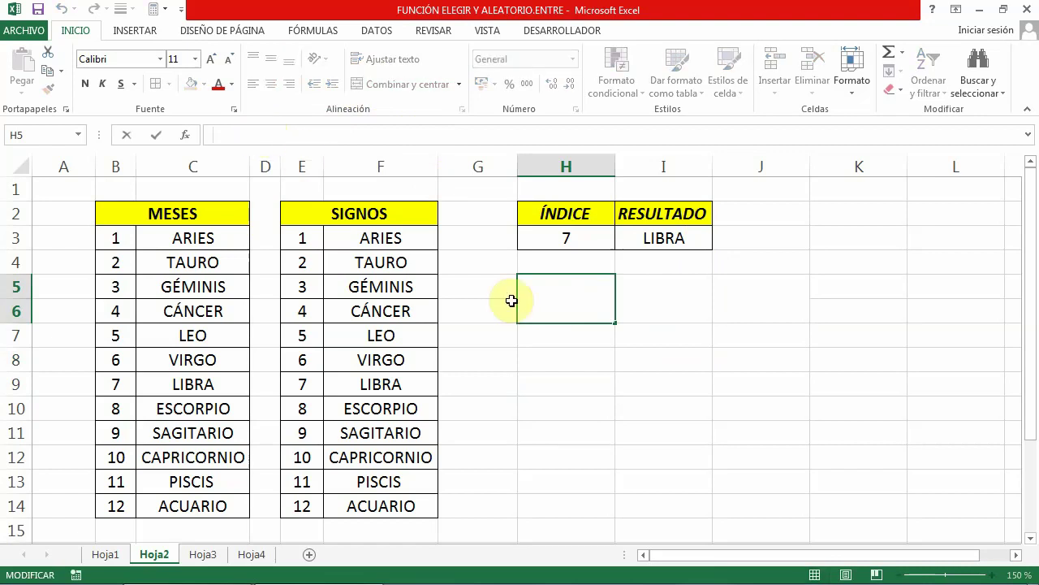
type("AL")
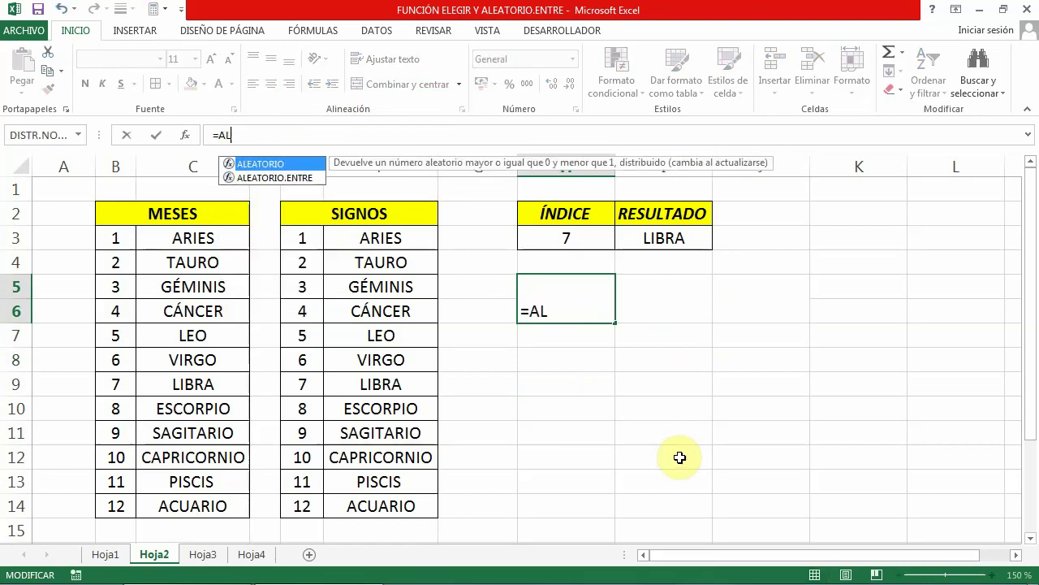
type("EAT")
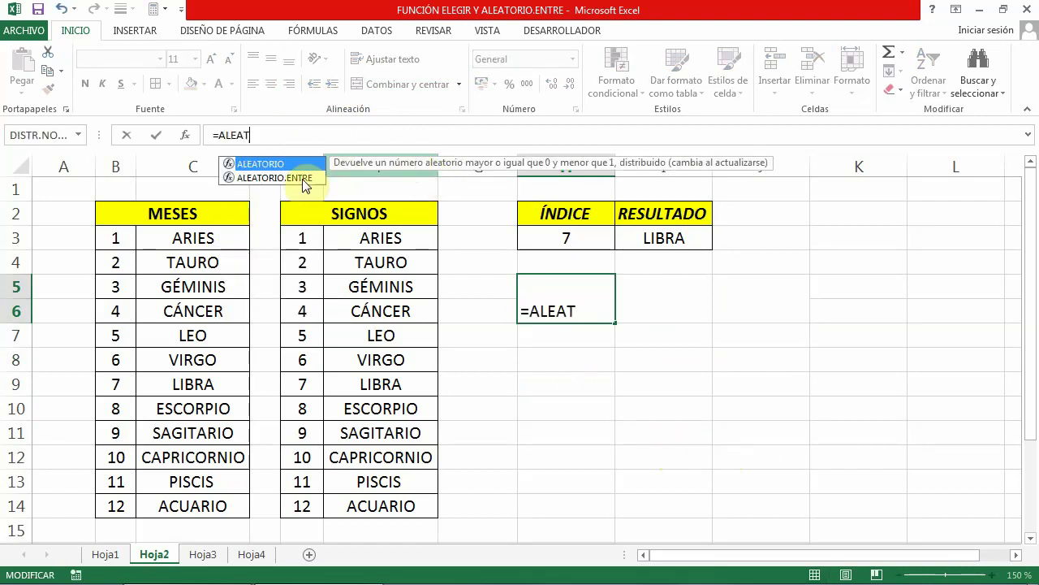
double_click(300, 179)
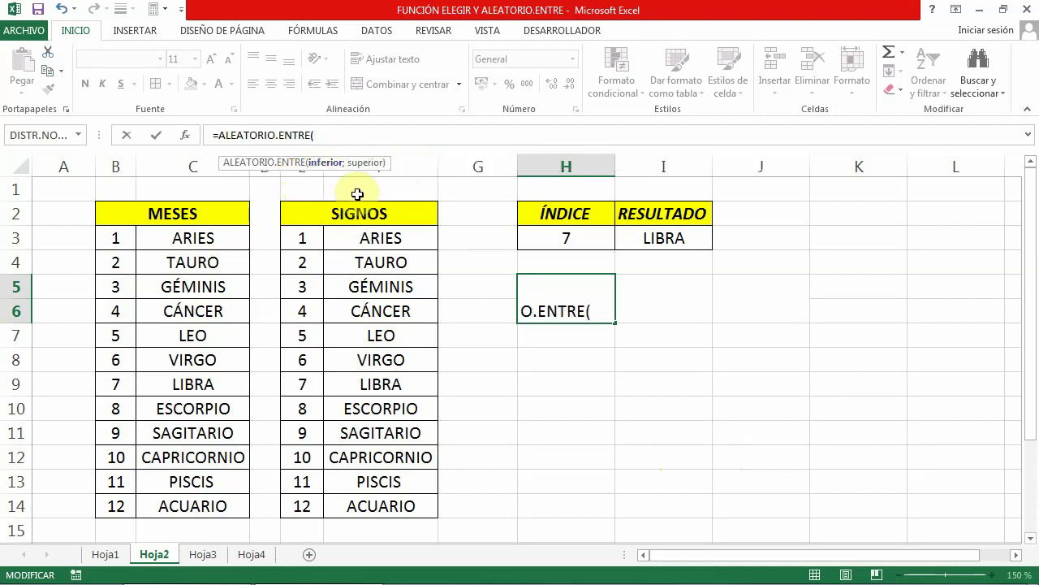
type("0;9")
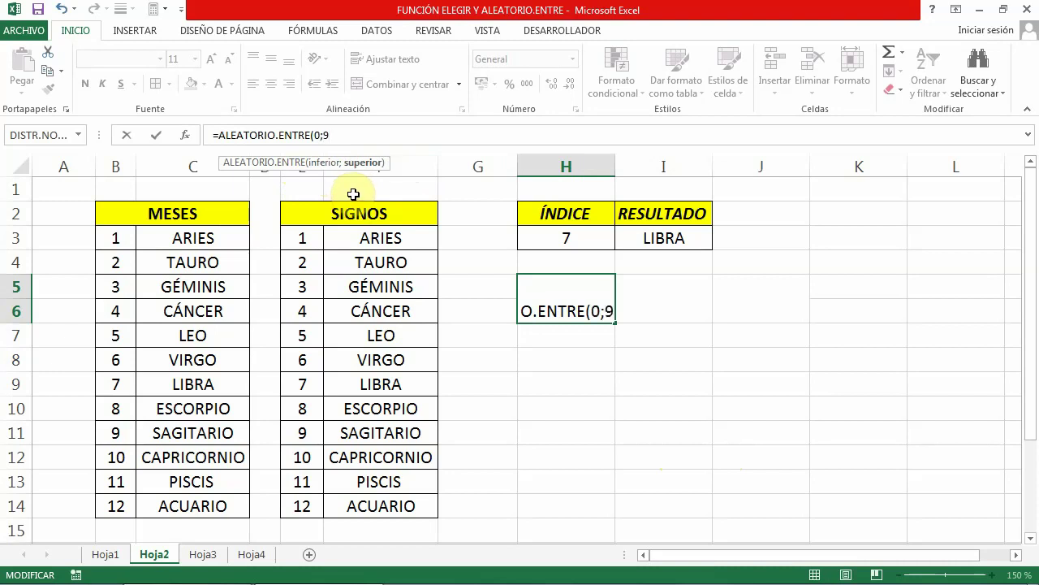
type(")")
key("Return")
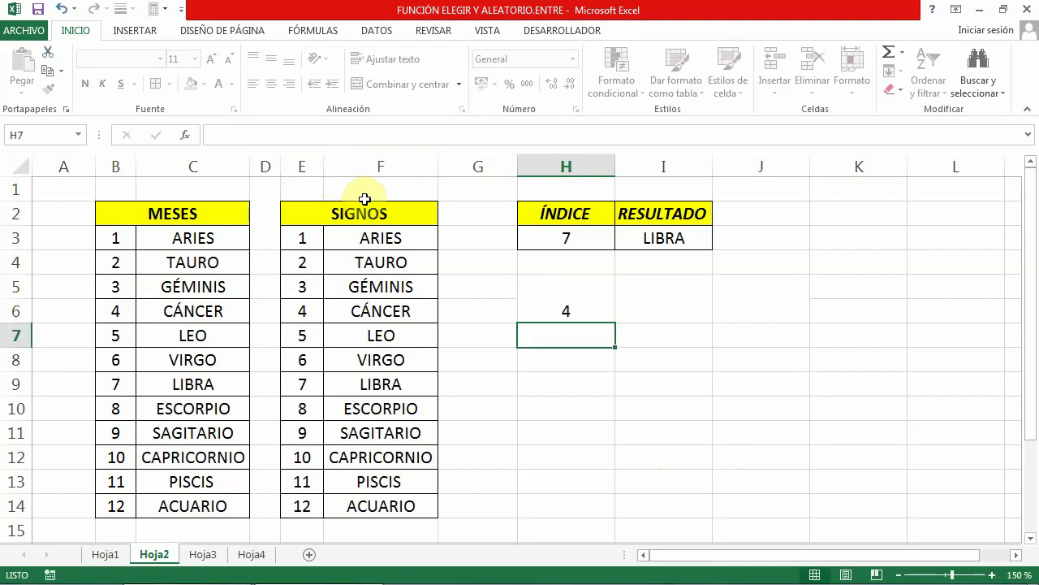
Step: Middle-align the H5:H6 number, enlarge it to size 18, and recalculate with F9
left_click_drag(584, 317, 566, 286)
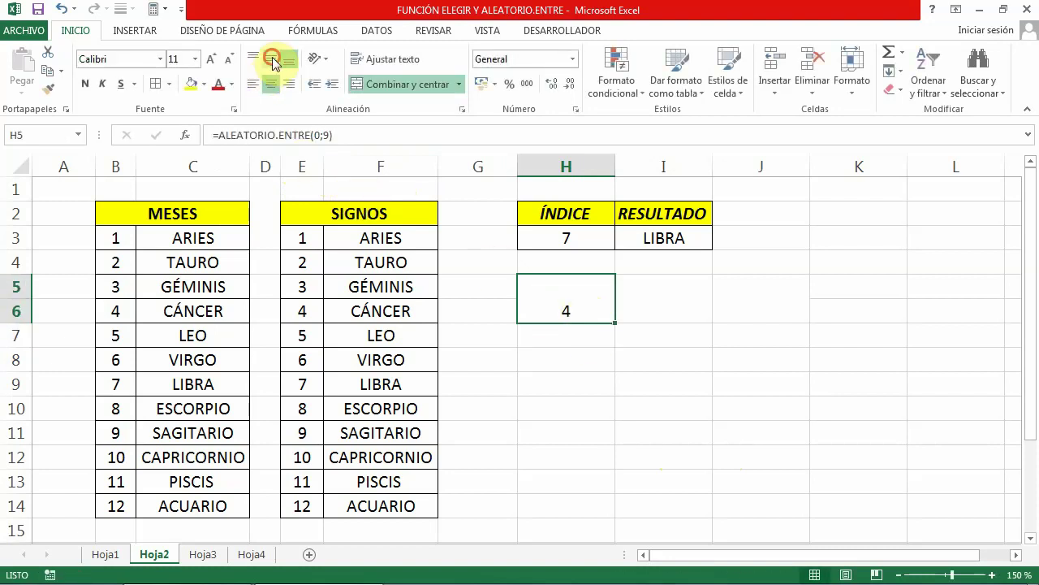
left_click(274, 63)
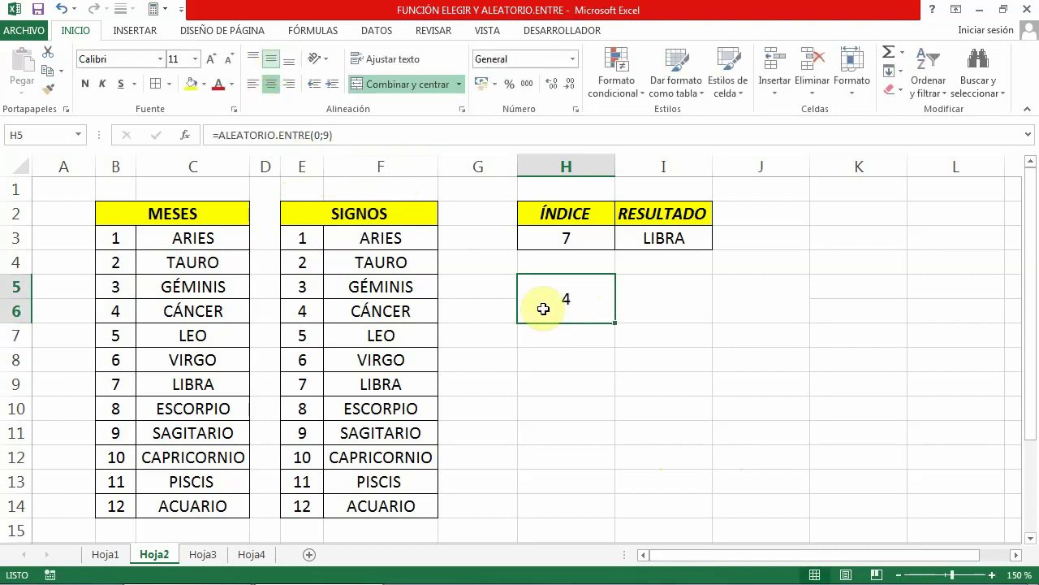
left_click(213, 58)
left_click(213, 58)
left_click(212, 59)
left_click(213, 59)
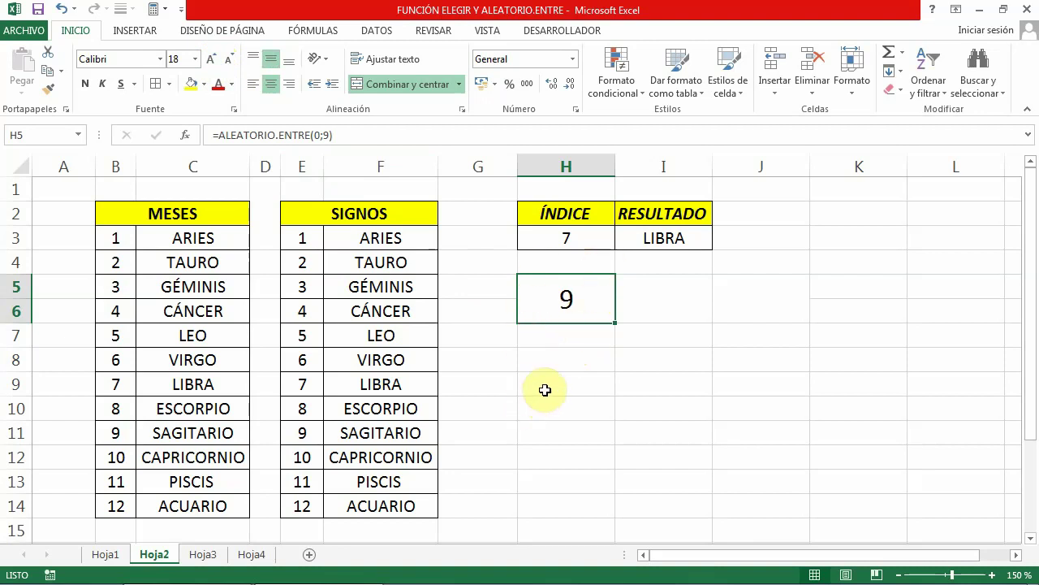
key("F9")
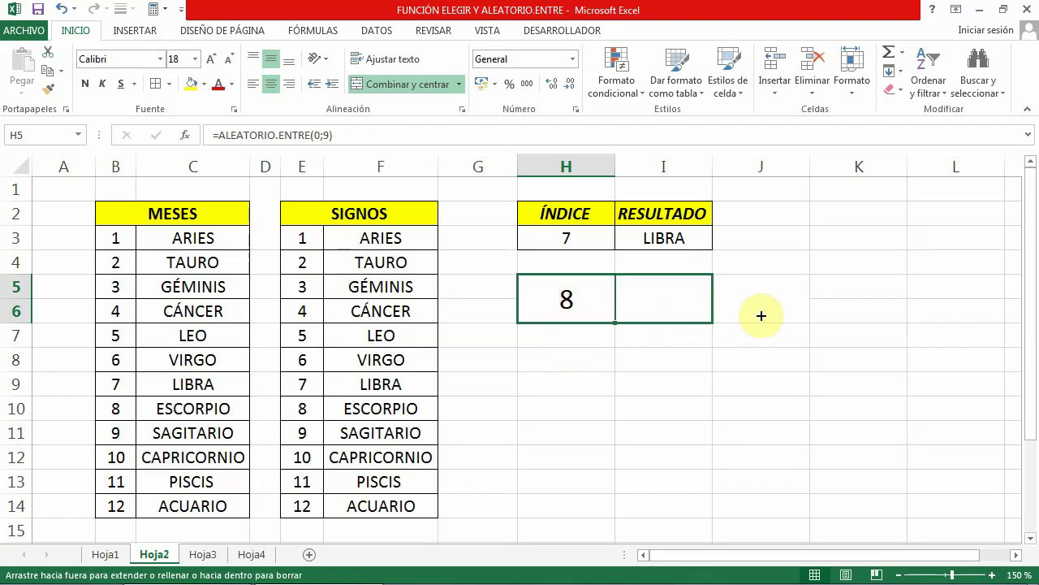
Step: Fill the random formula from H5 across to J5 and recalculate with F9
left_click_drag(680, 323, 771, 315)
left_click(702, 358)
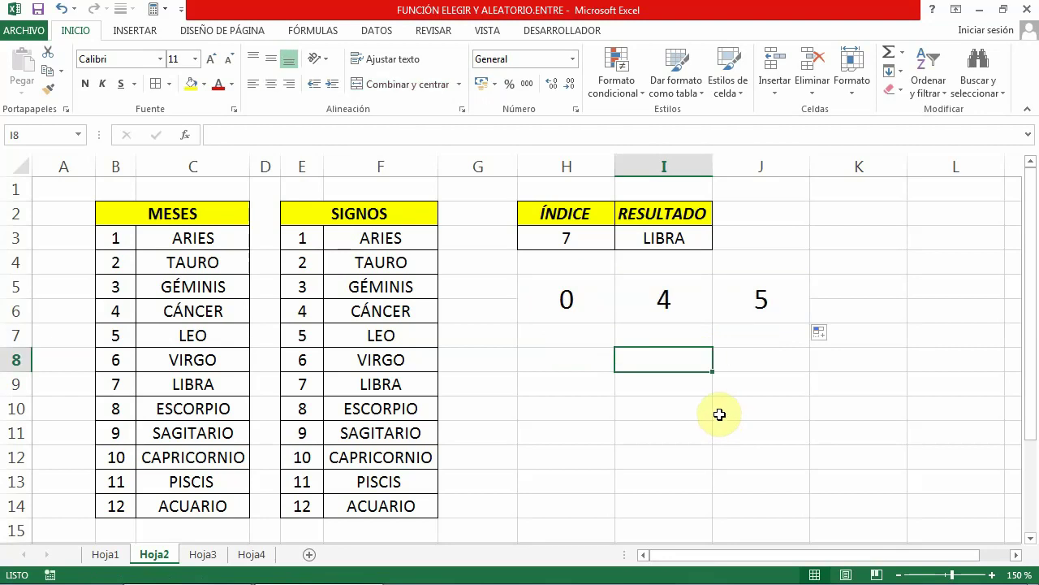
key("F9")
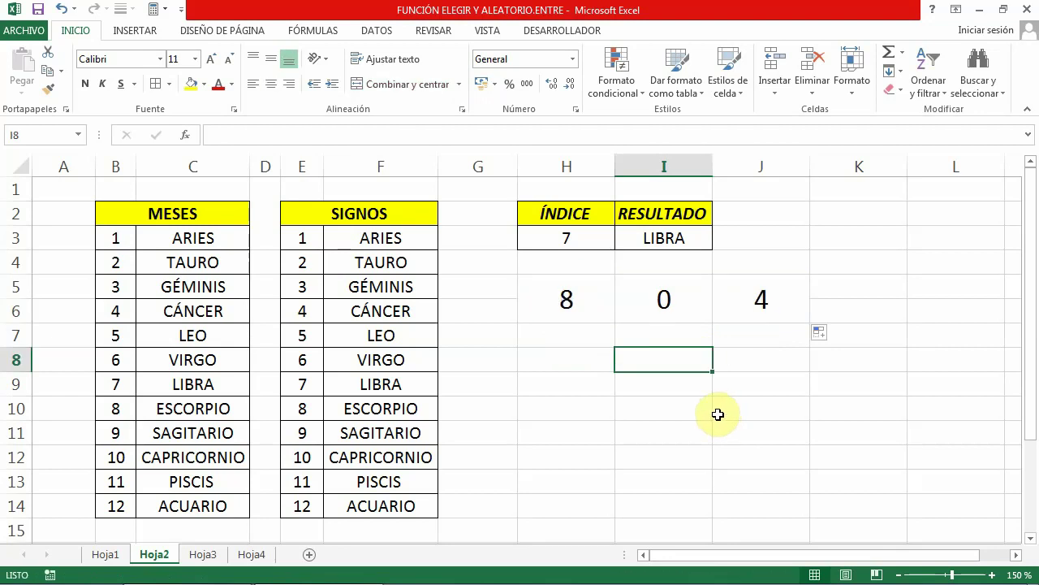
key("F9")
key("F9")
Step: Give H5:J6 a yellow fill with bold italic numbers
left_click(567, 293)
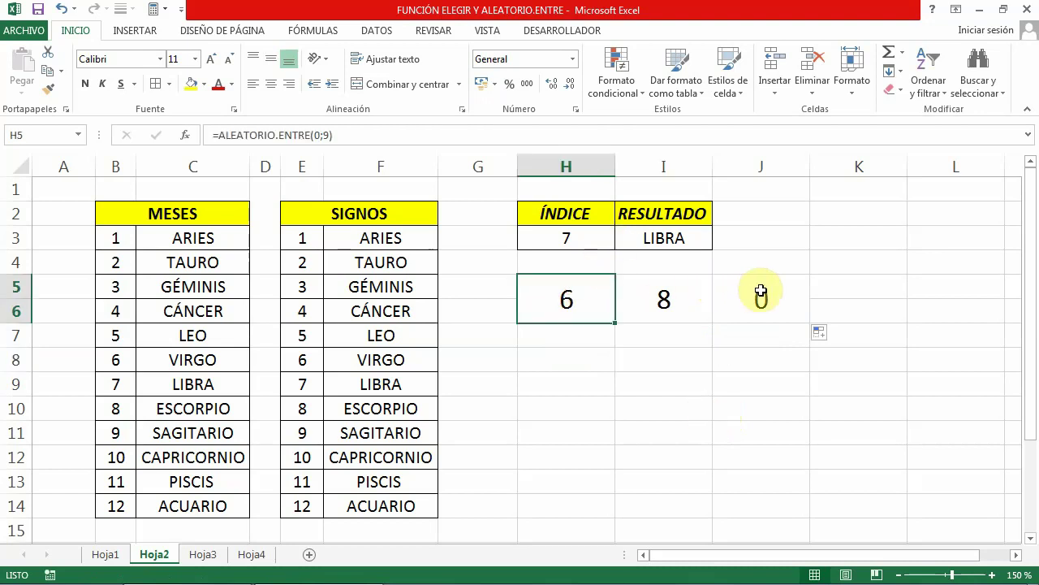
left_click_drag(757, 291, 757, 294)
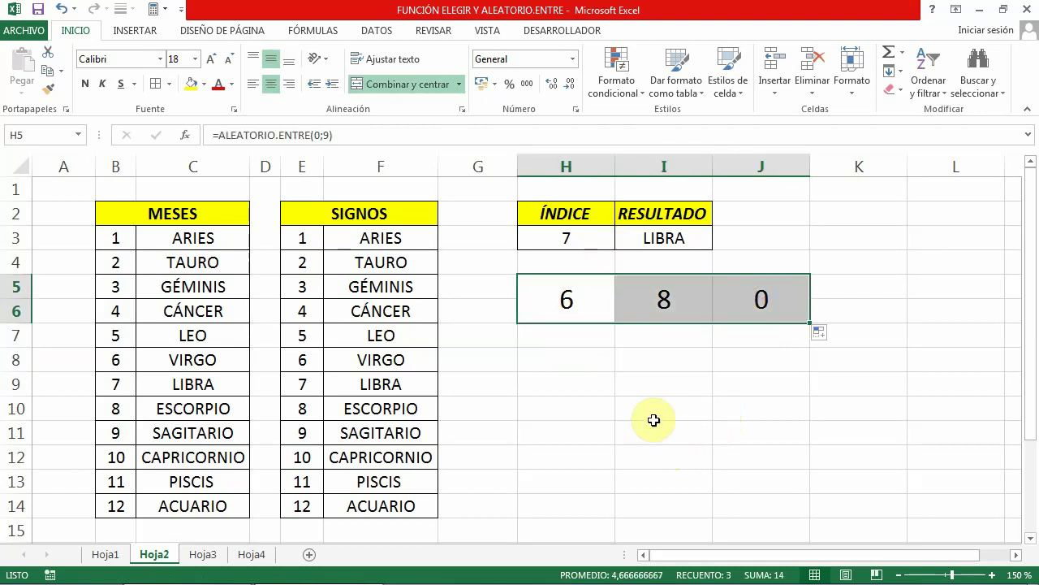
left_click(191, 85)
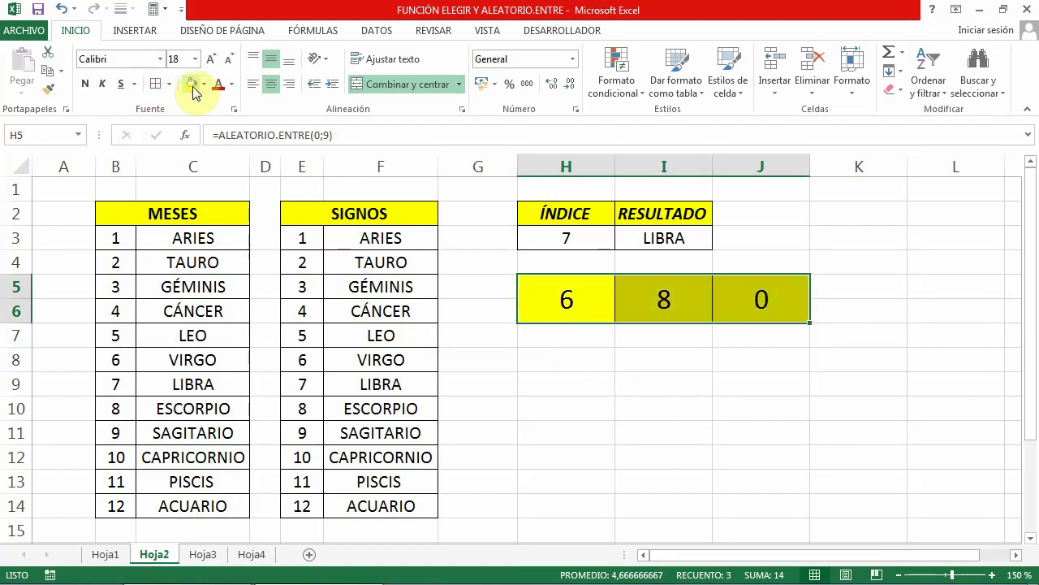
left_click(84, 84)
left_click(102, 84)
left_click(575, 386)
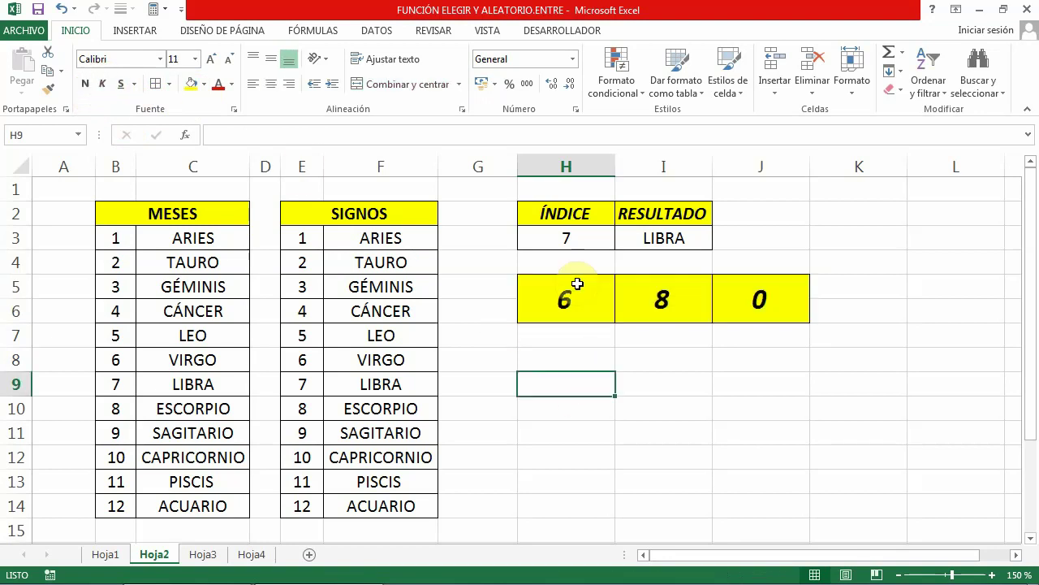
left_click(574, 298)
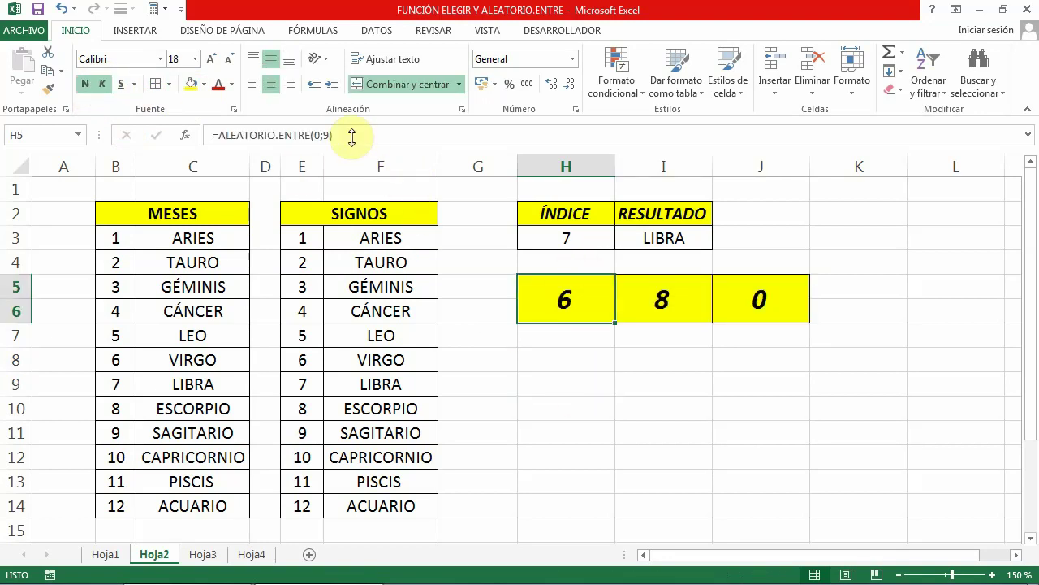
Step: Change H5's formula to =ALEATORIO.ENTRE(1;100)
key("F2")
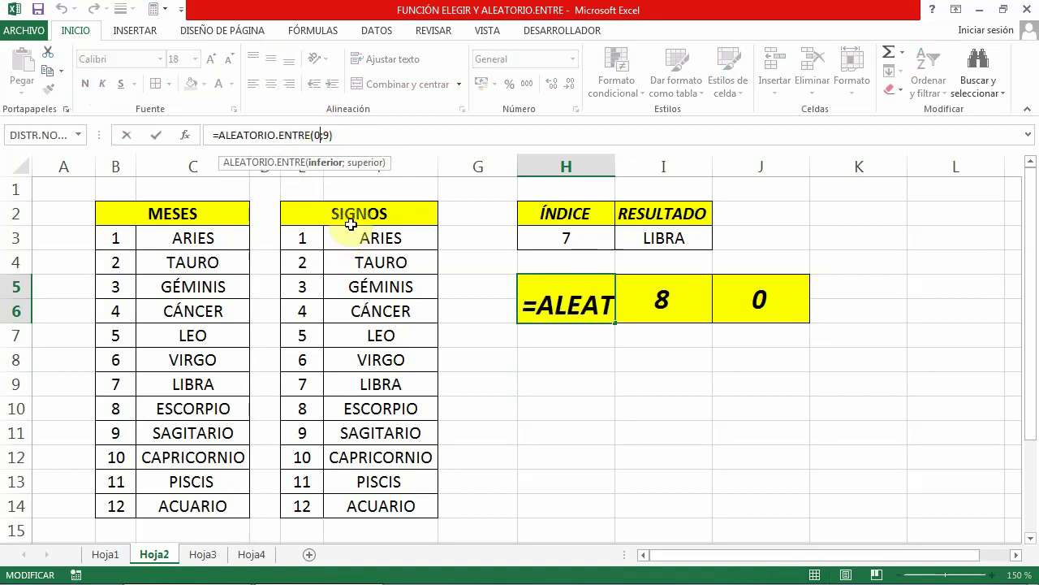
key("Left")
key("Left")
key("Left")
key("BackSpace")
type("1")
key("Right")
key("Right")
type("100")
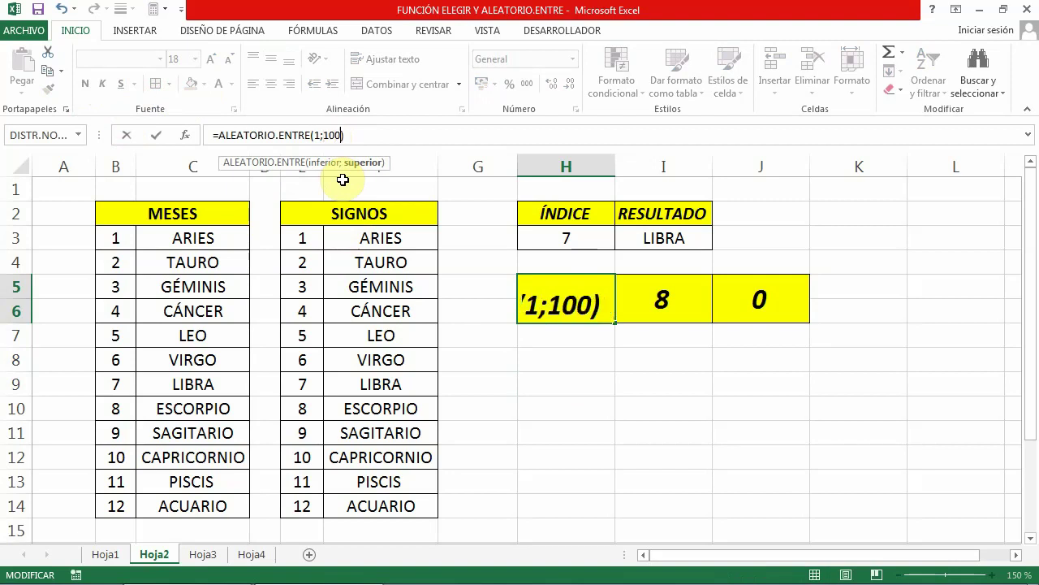
left_click(376, 135)
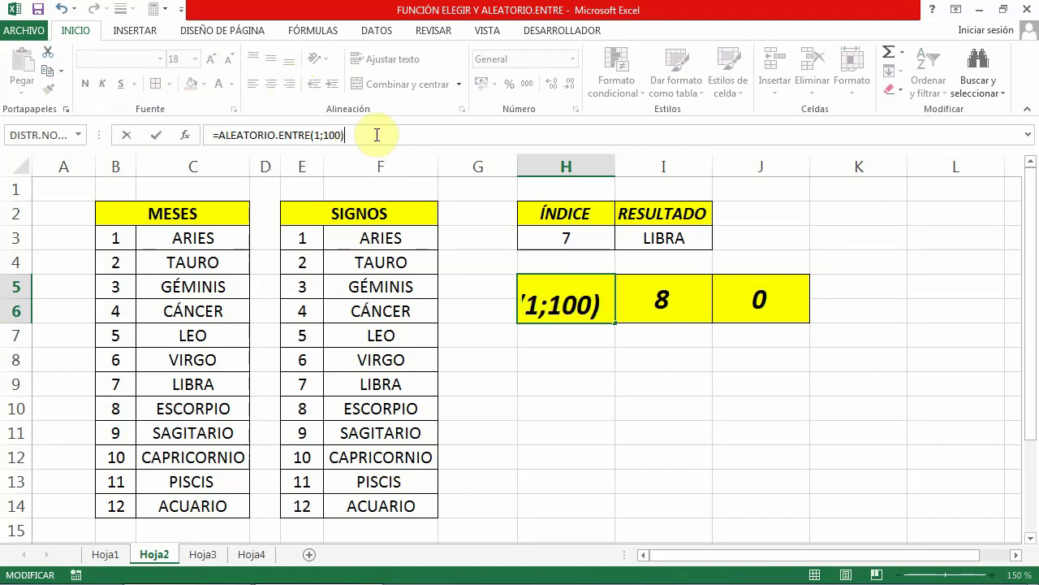
key("Return")
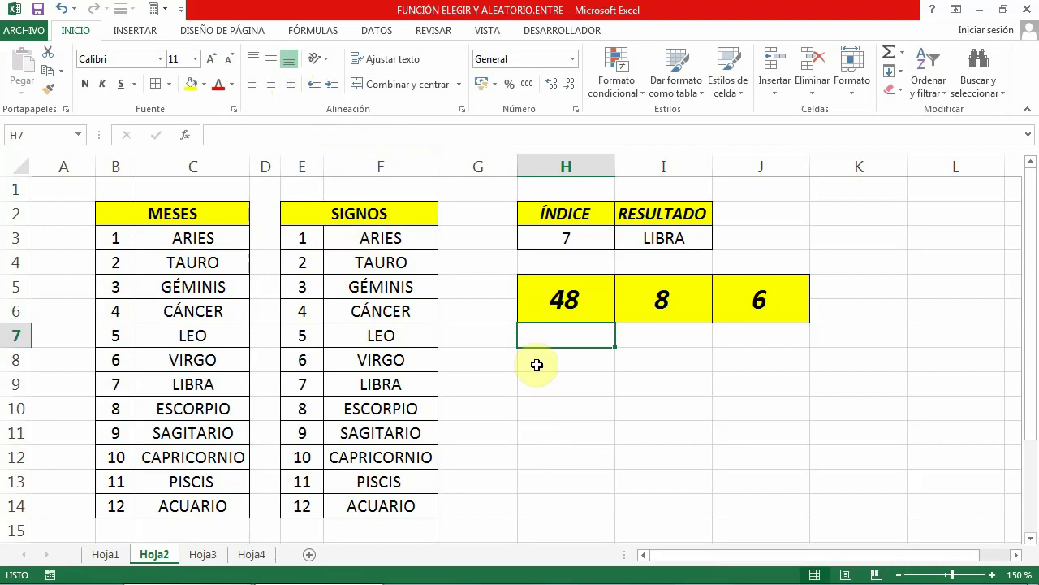
Step: Copy the H5 formula across to J5 and recalculate the random values with F9
left_click(558, 301)
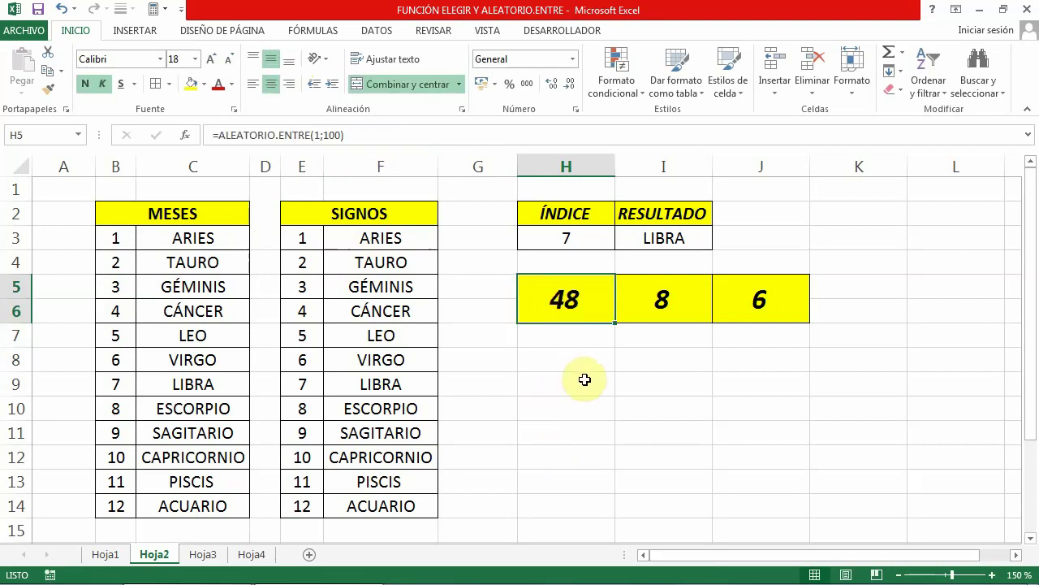
key("F9")
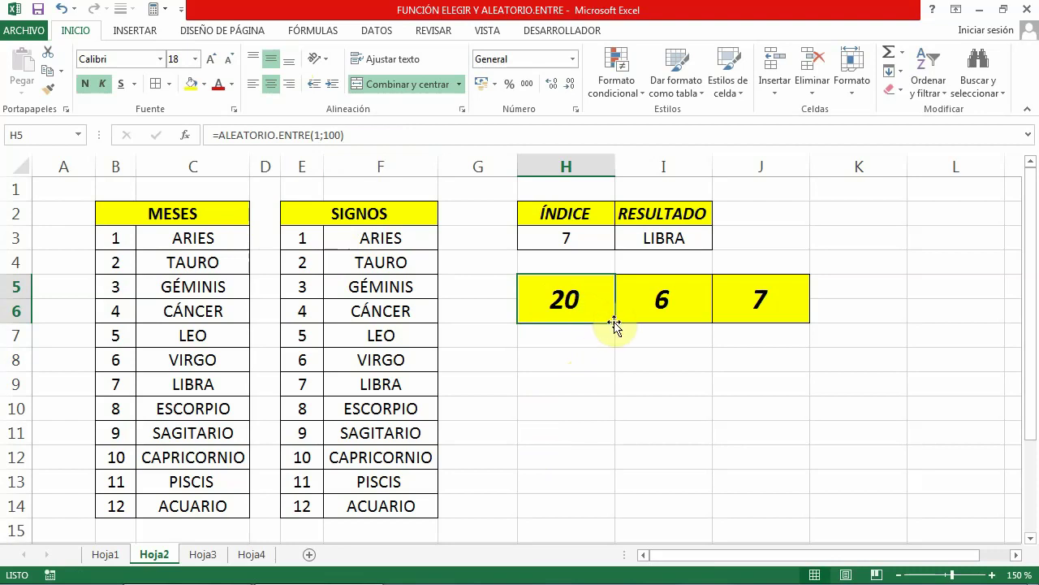
left_click_drag(615, 322, 803, 321)
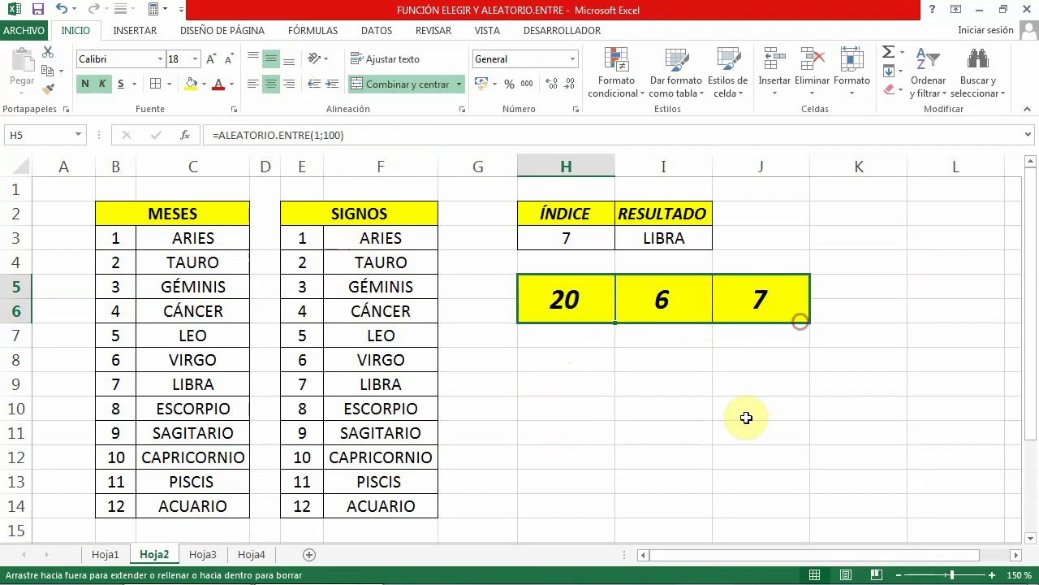
left_click(716, 401)
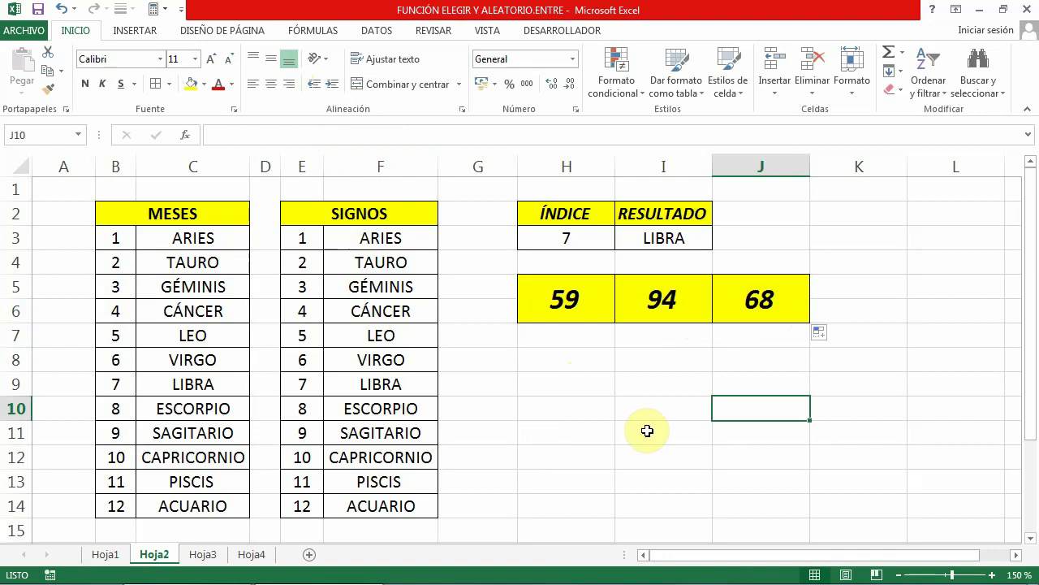
key("F9")
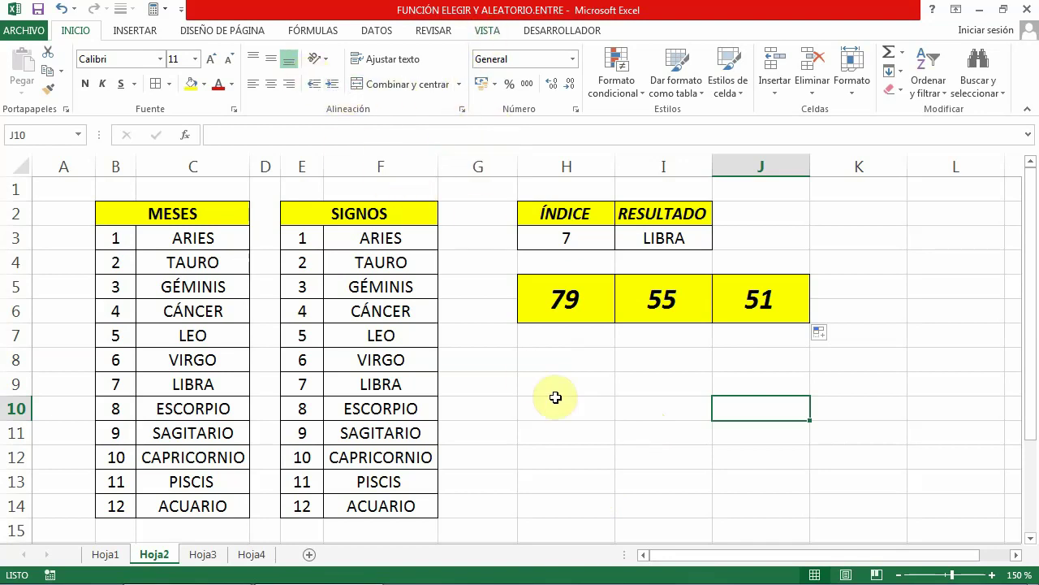
Step: Hide the worksheet gridlines via Vista > Líneas de cuadrícula
key("alt+n")
left_click(209, 86)
left_click(620, 411)
mouse_move(181, 575)
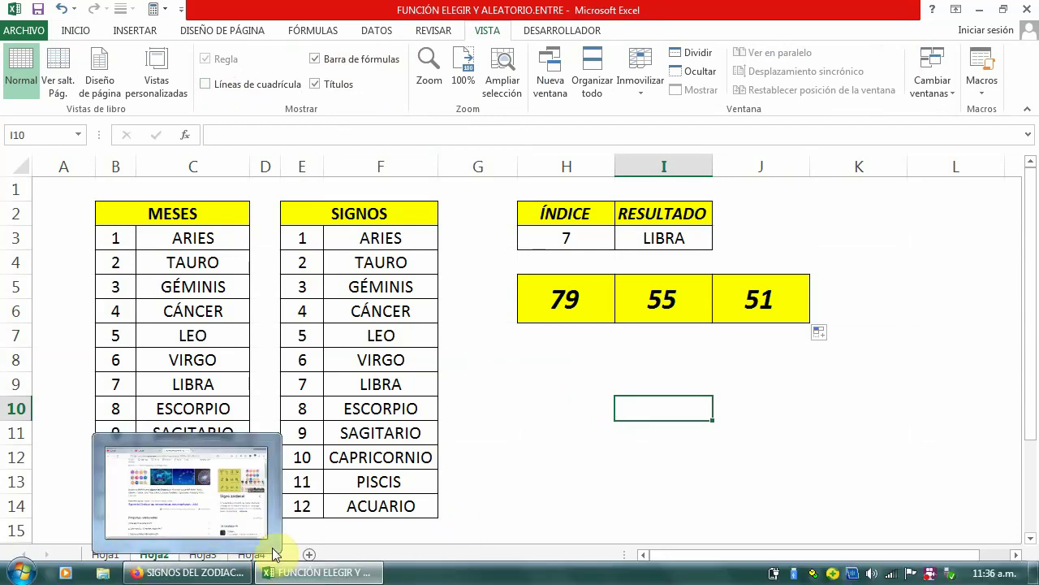
Step: On Hoja3, left-align the first menu description in cell C4
left_click(203, 554)
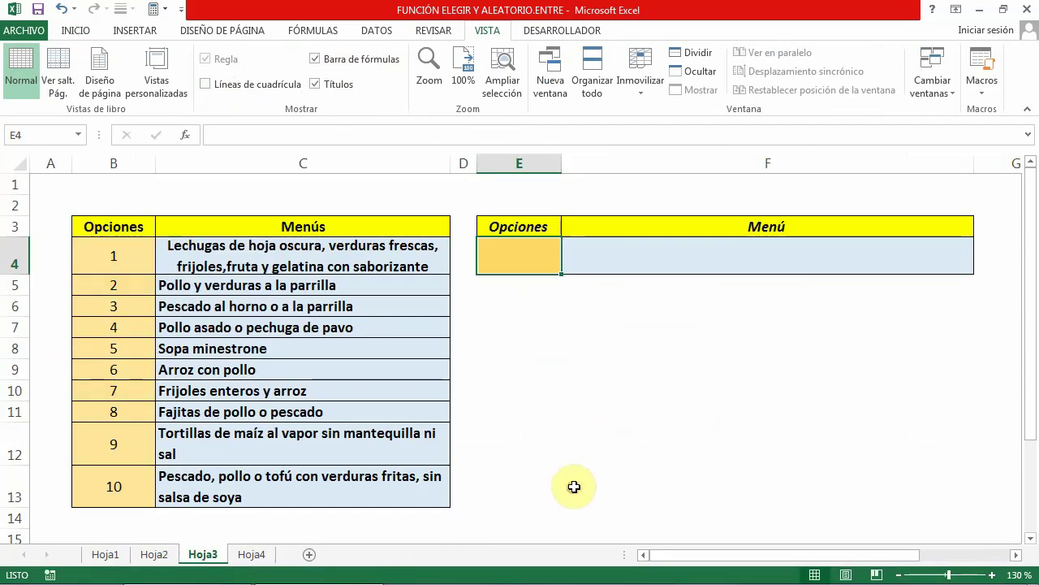
left_click(574, 486)
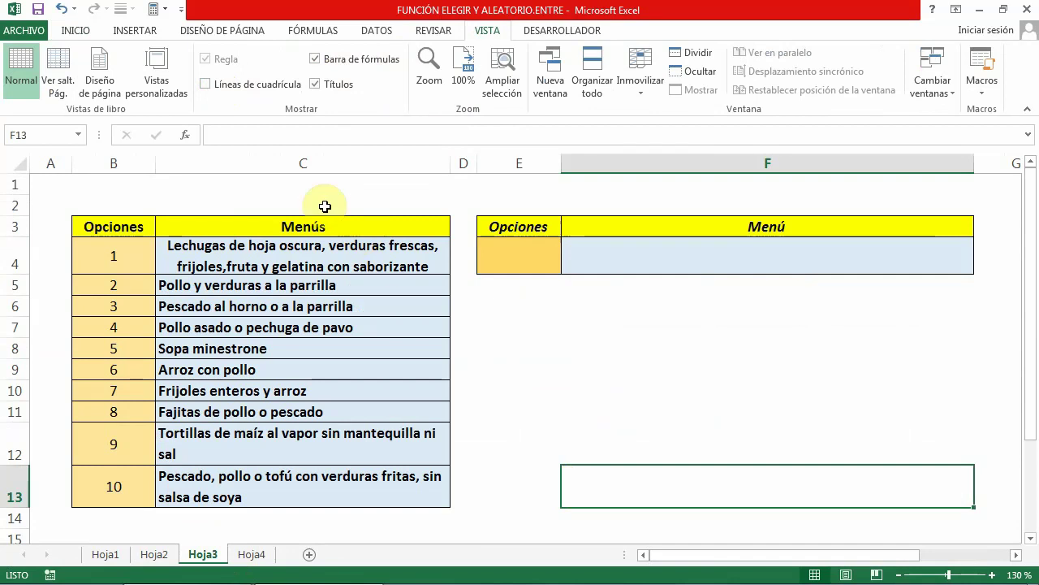
left_click(216, 258)
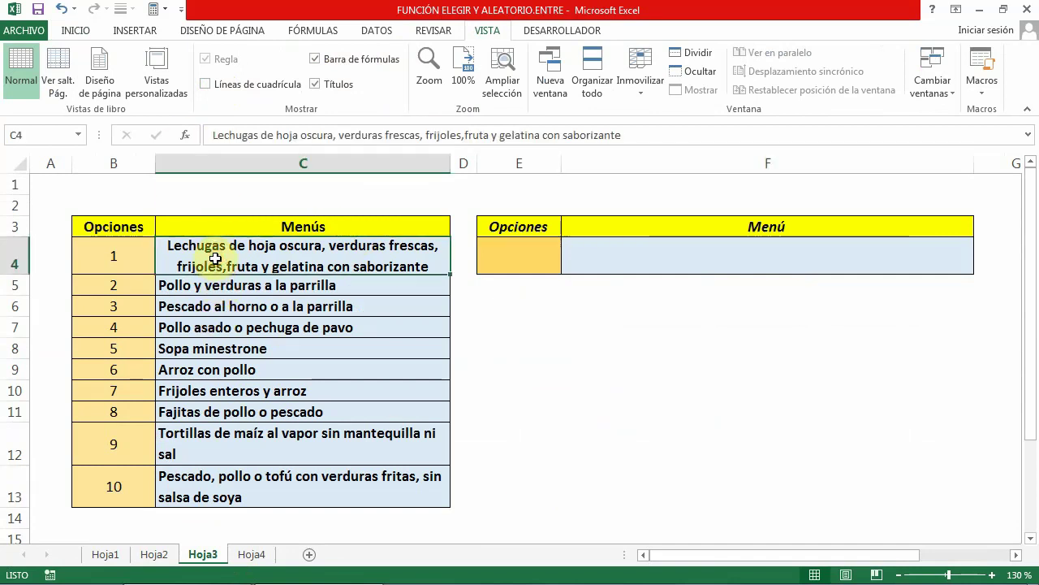
left_click(74, 31)
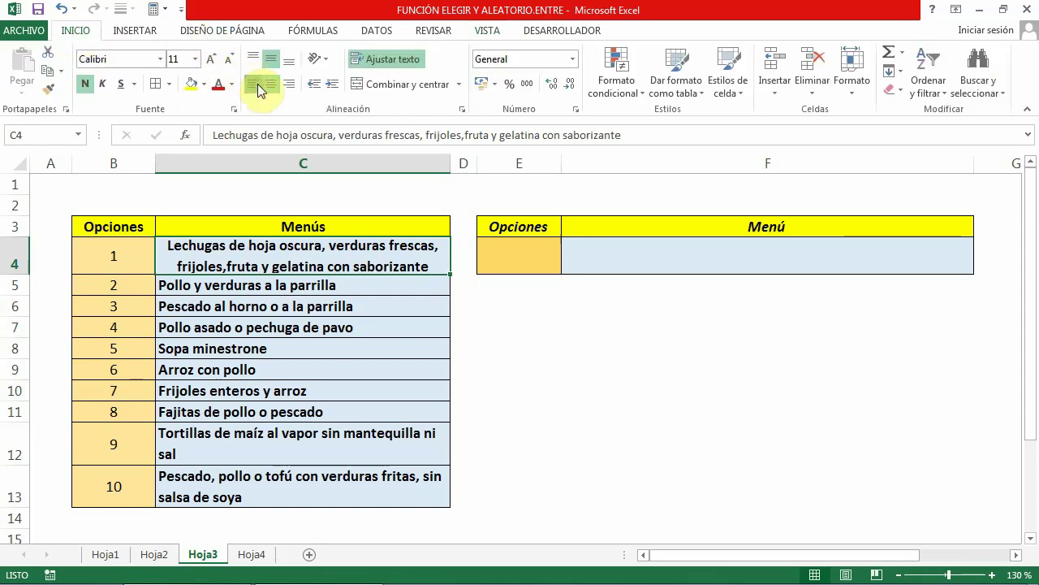
left_click(255, 84)
left_click(657, 517)
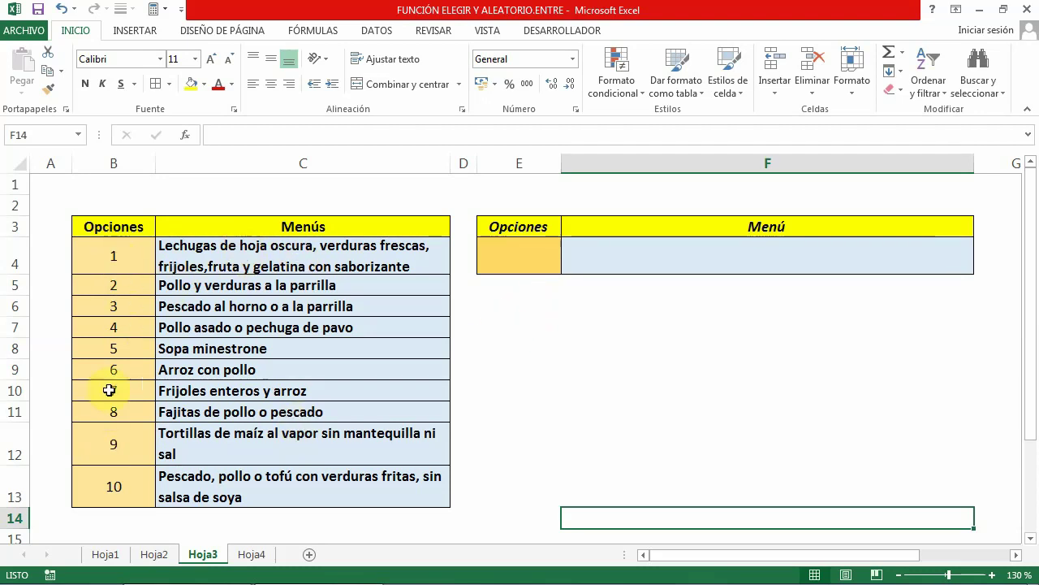
Step: Select the Menú cell F4 to begin entering its formula
left_click(513, 258)
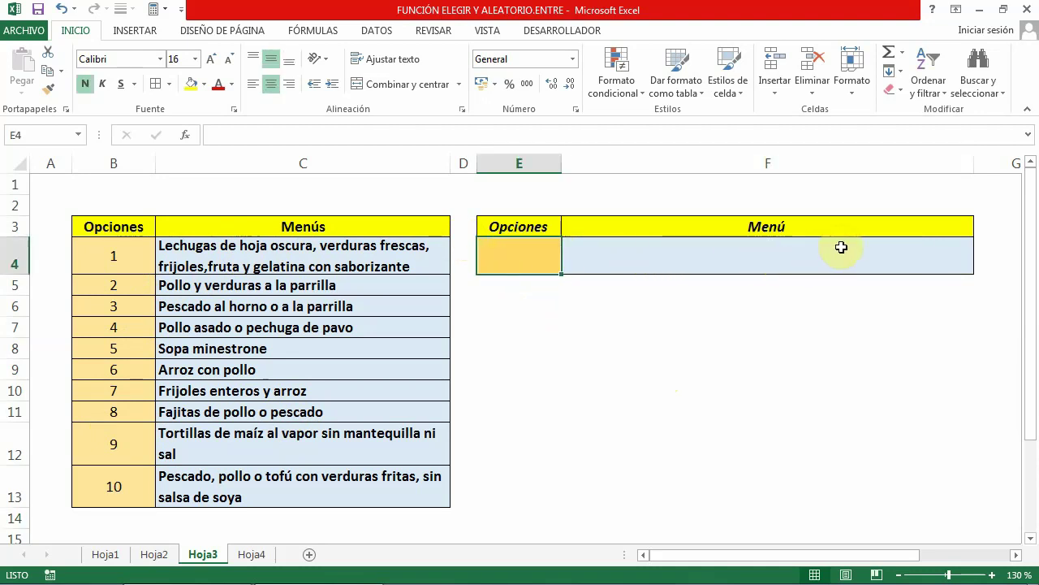
left_click(672, 257)
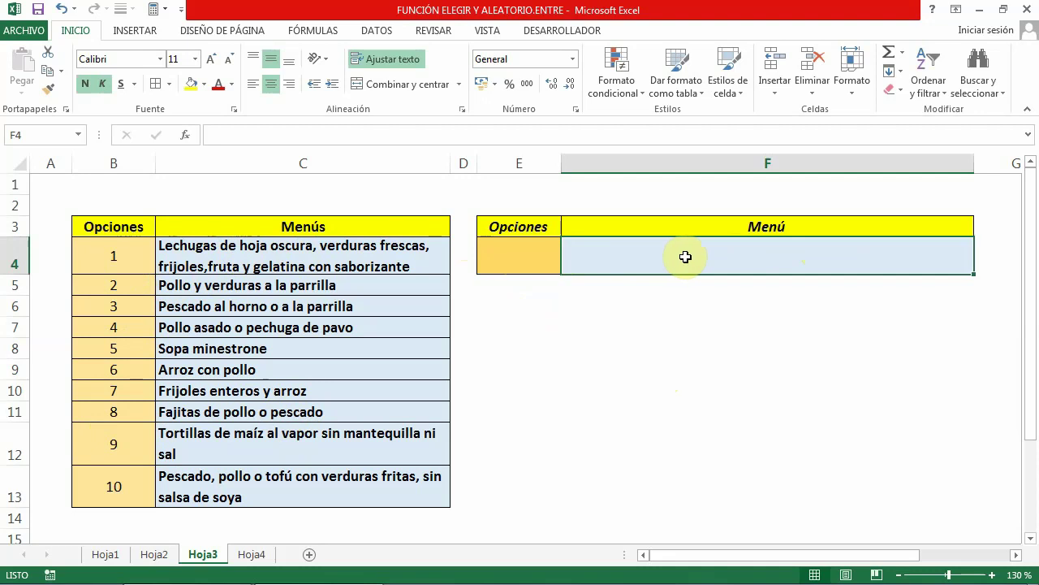
left_click(234, 134)
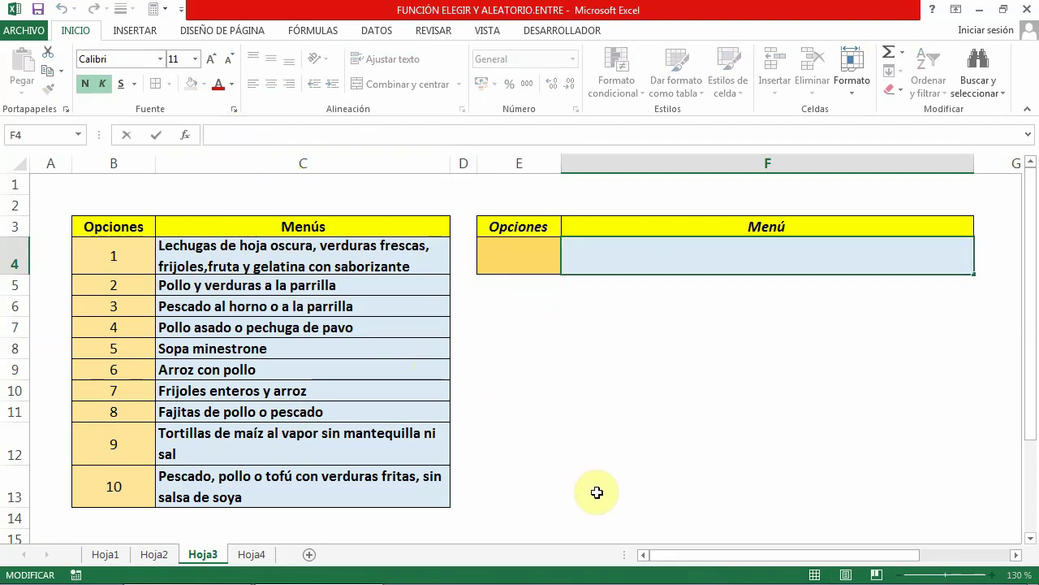
Step: Start =ELEGIR in F4 with E4 as the index and menus C4 through C8
type("=")
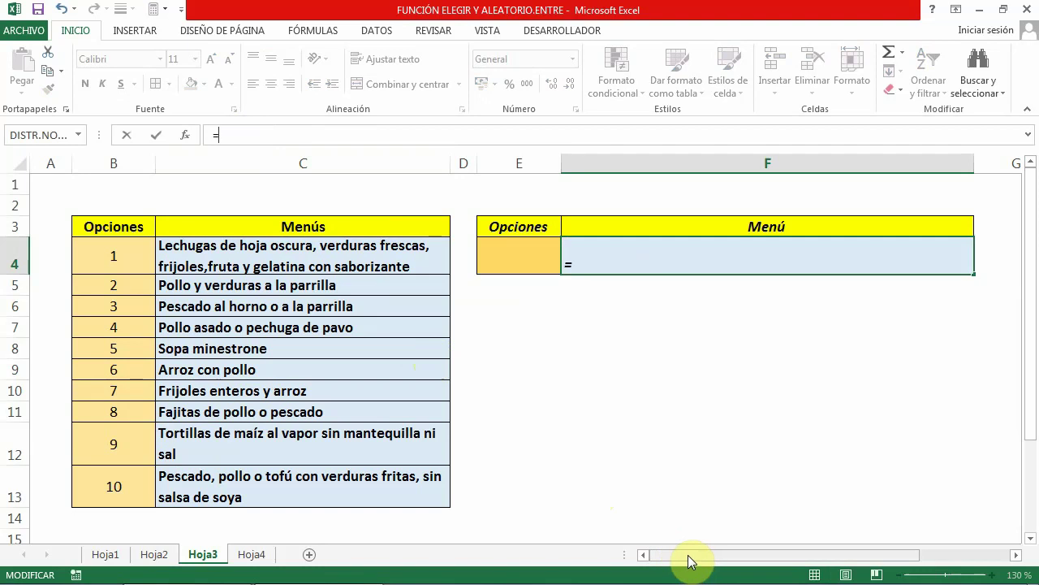
type("ELE")
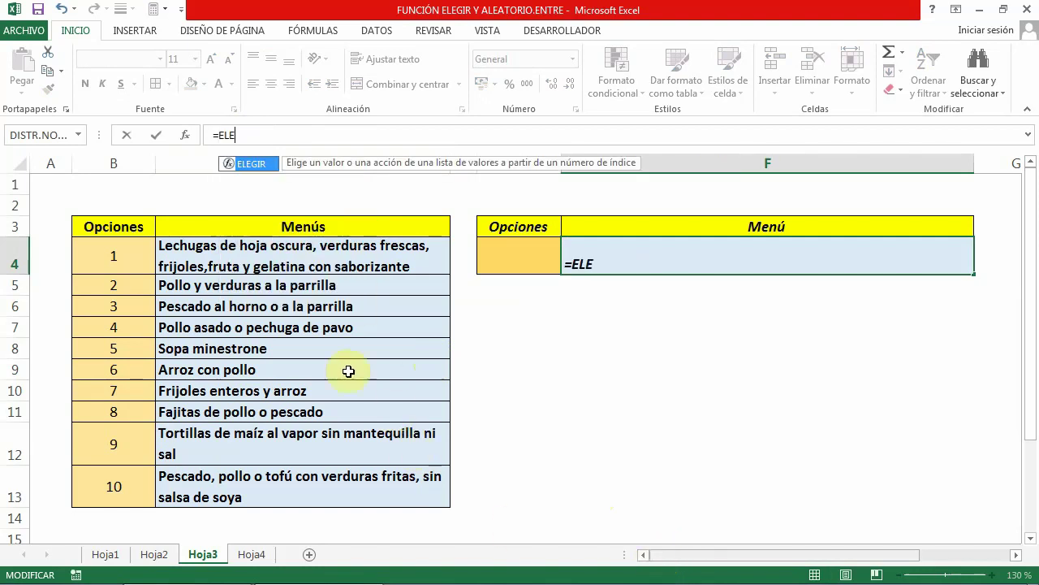
double_click(249, 165)
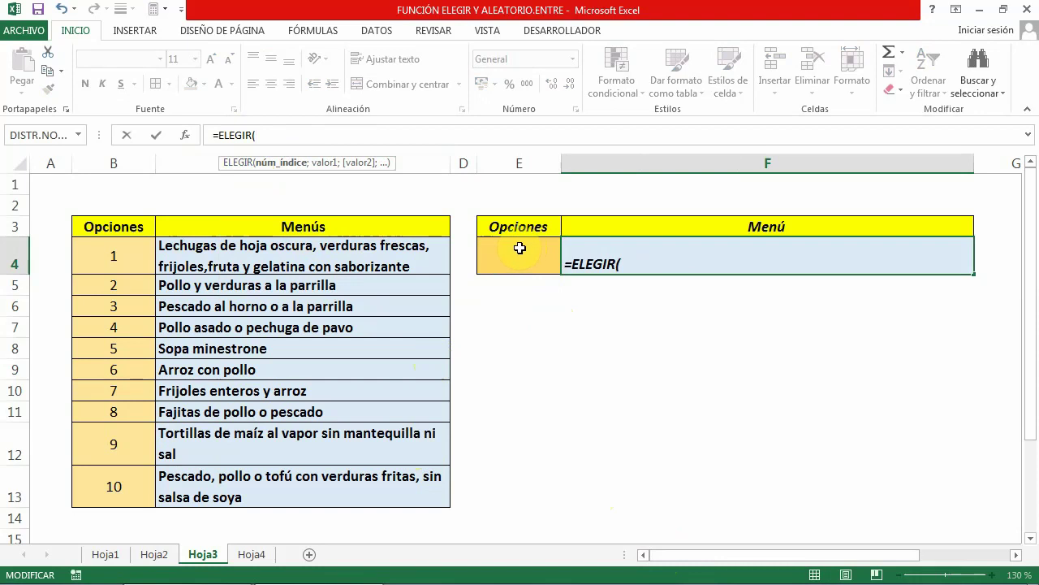
left_click(517, 247)
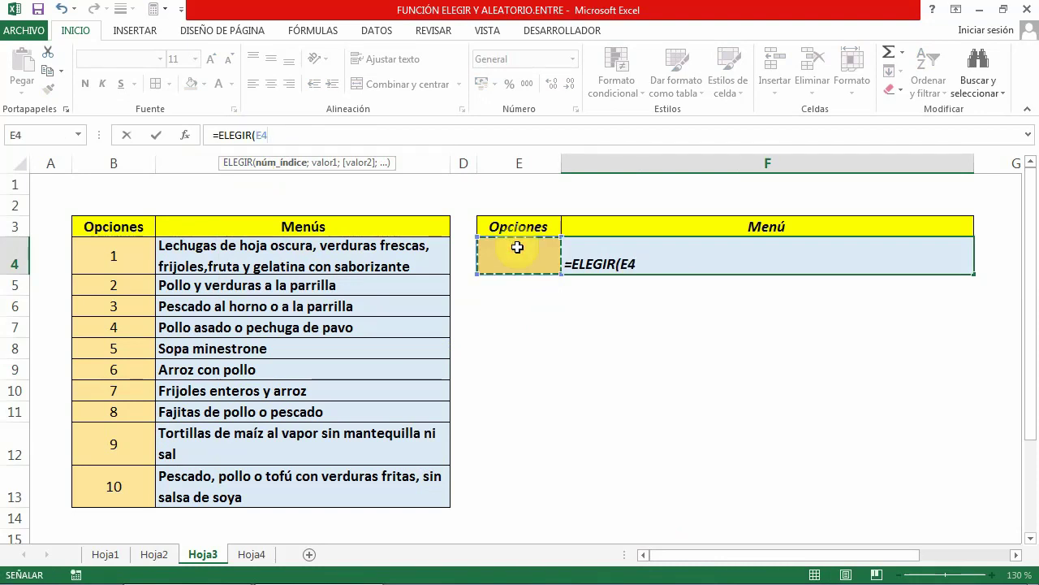
type(";")
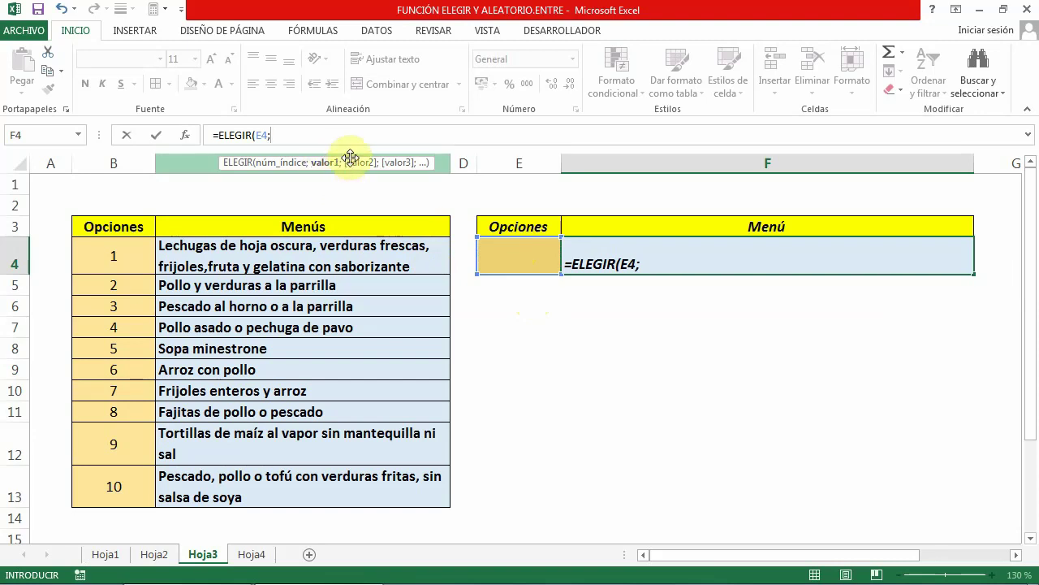
left_click(276, 250)
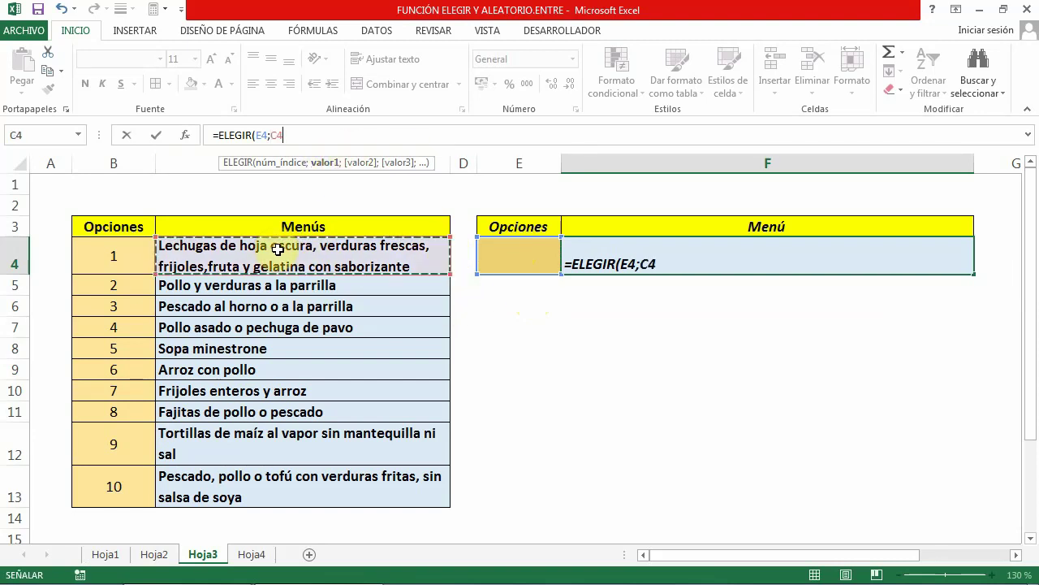
type(";")
left_click(279, 287)
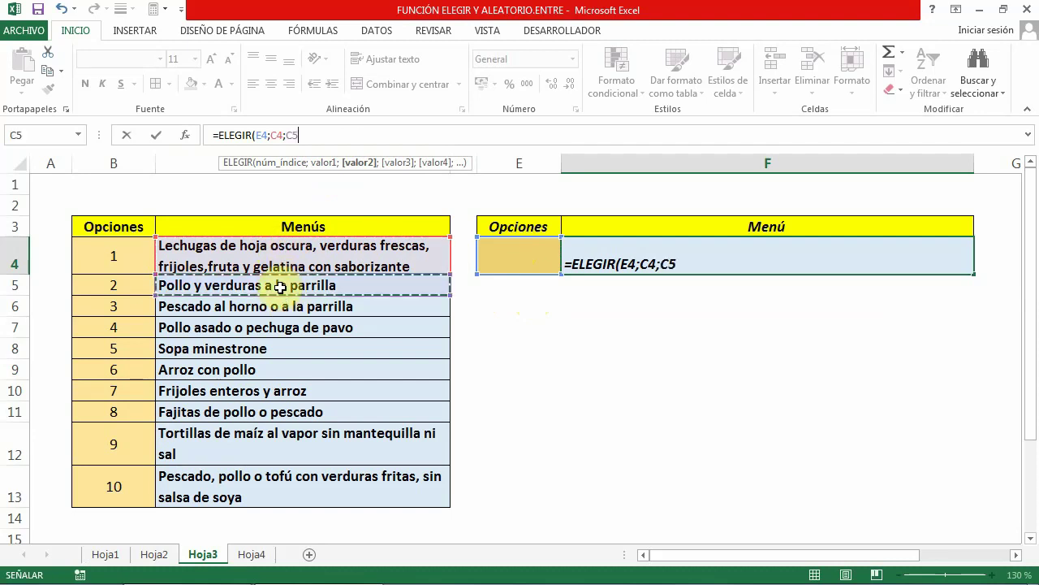
type(";")
left_click(277, 307)
type(";")
left_click(273, 326)
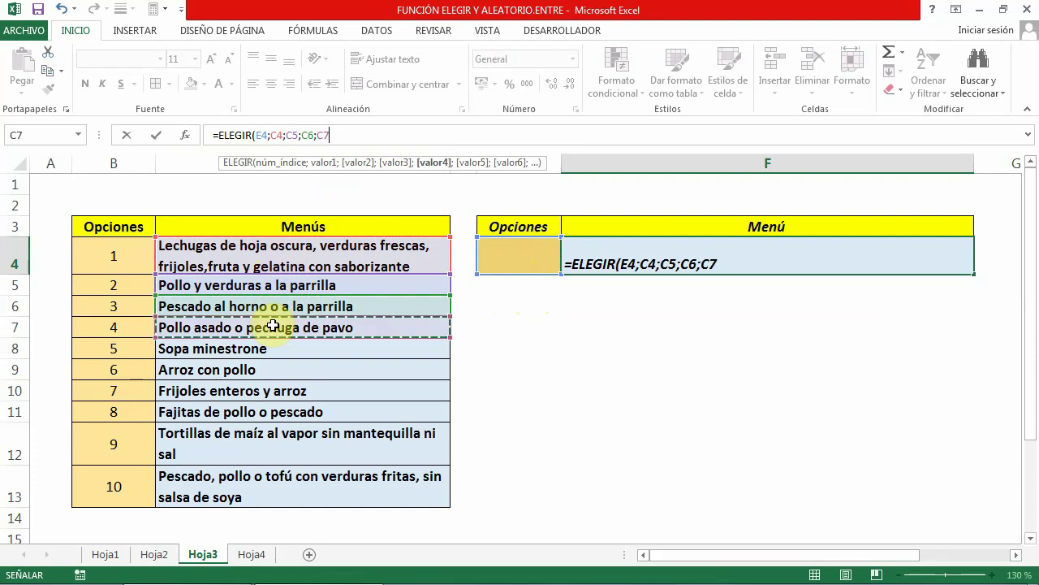
type(";")
left_click(270, 349)
type(";")
Step: Add menus C9 through C13 as the remaining choices and commit the formula
left_click(265, 373)
type(";")
left_click(260, 392)
type(";")
left_click(257, 412)
type(";")
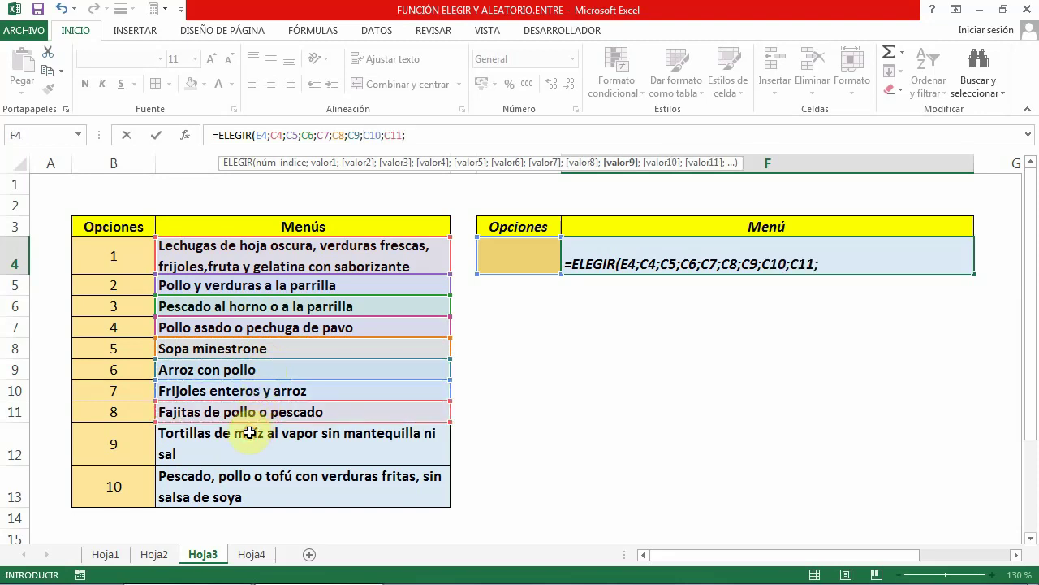
left_click(247, 433)
type(";")
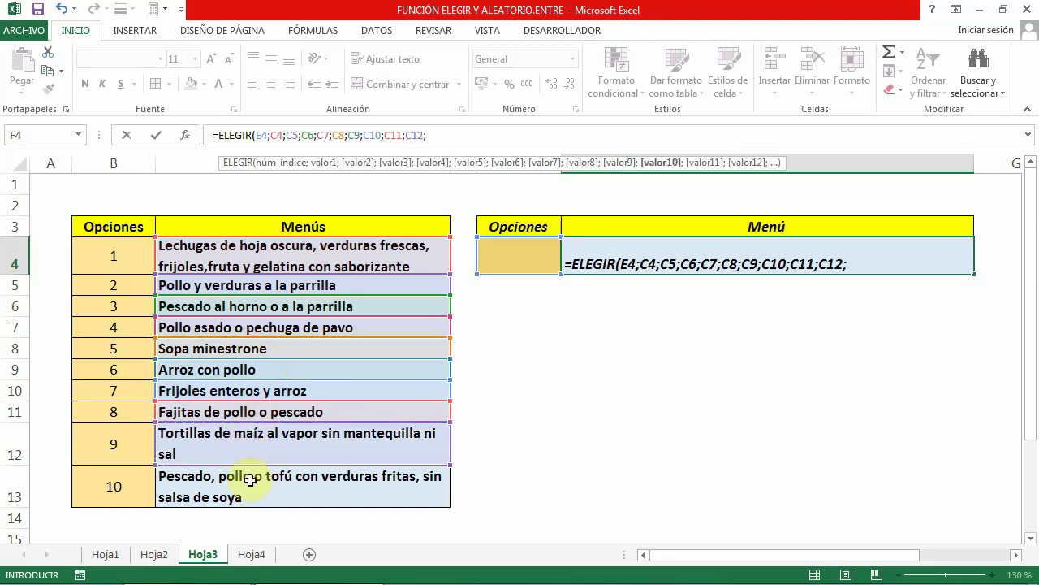
left_click(251, 478)
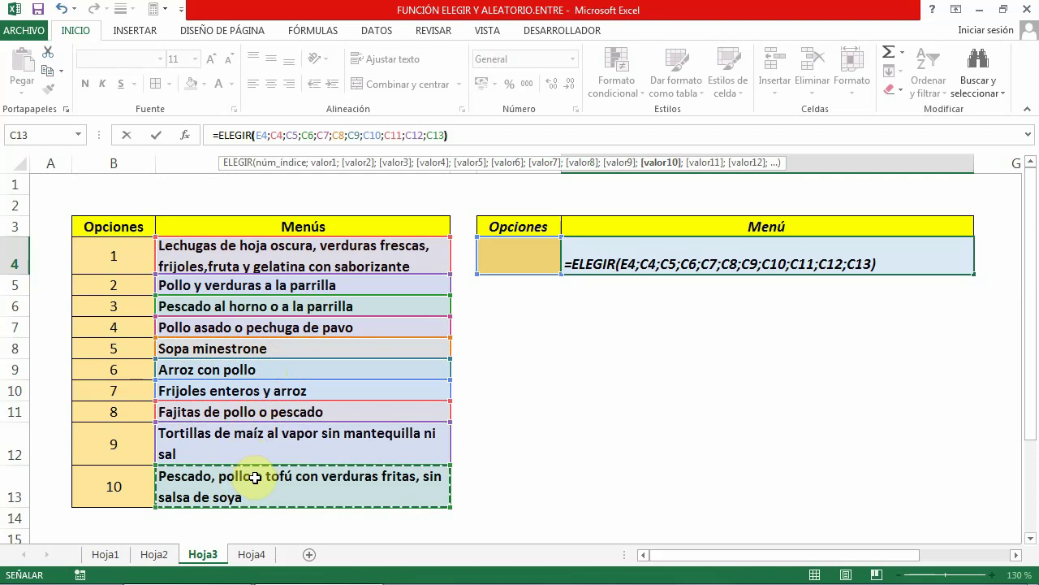
key("Return")
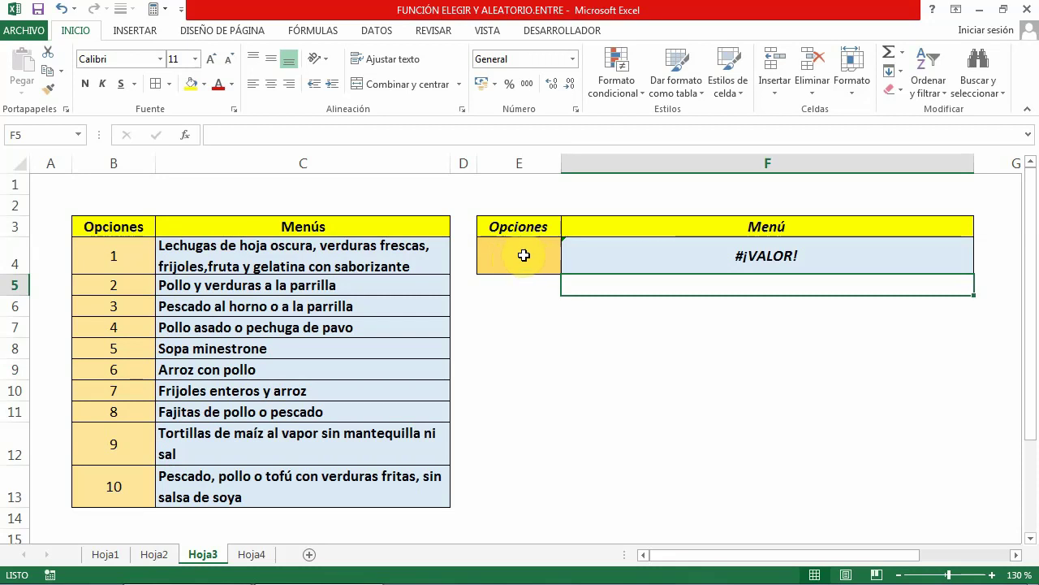
Step: Enter option 5, then option 2, in E4 to test the menu shown in F4
left_click(524, 255)
type("5")
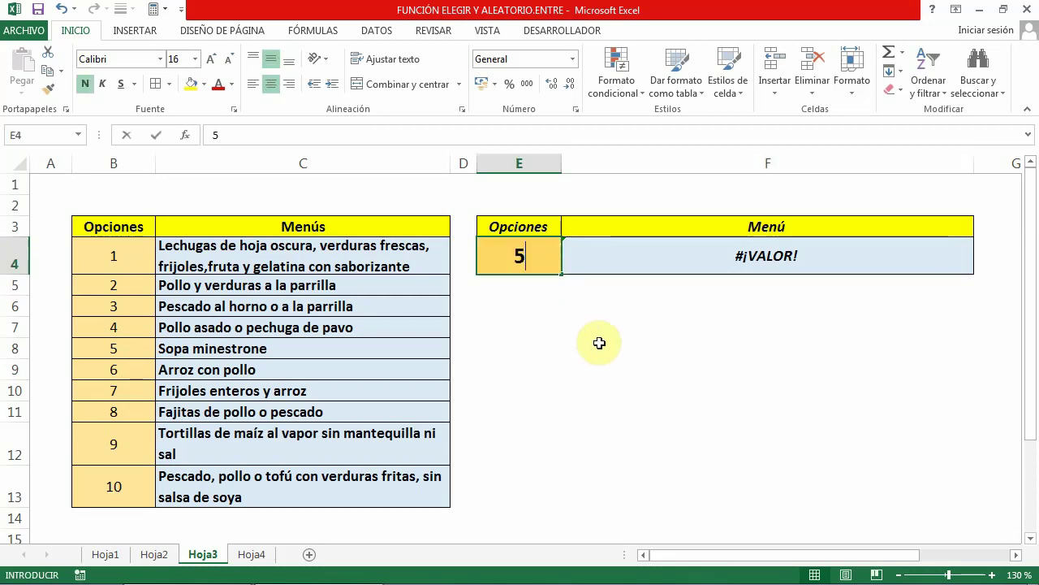
key("Return")
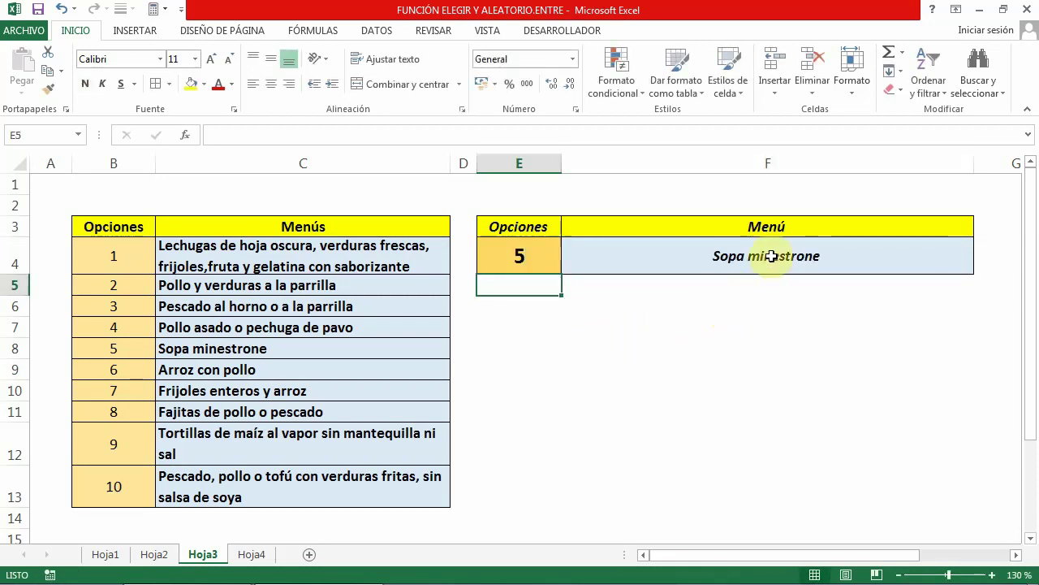
left_click(531, 257)
type("2")
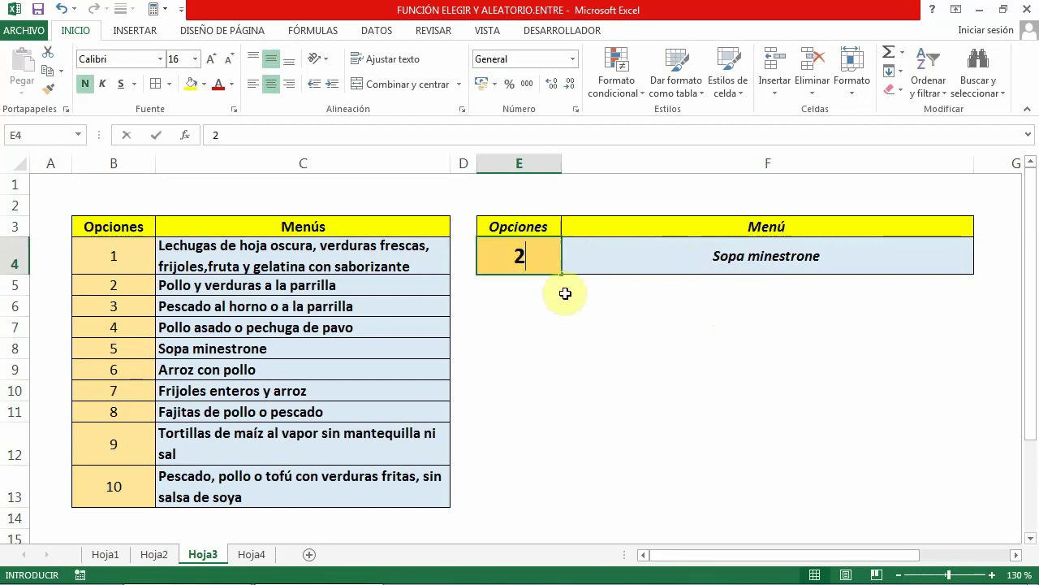
key("Return")
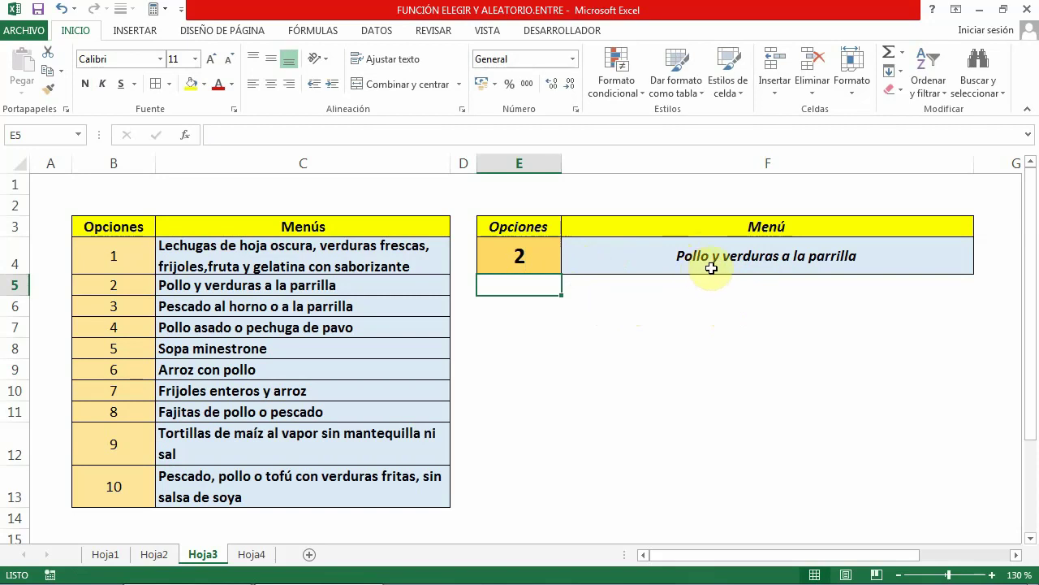
left_click(772, 316)
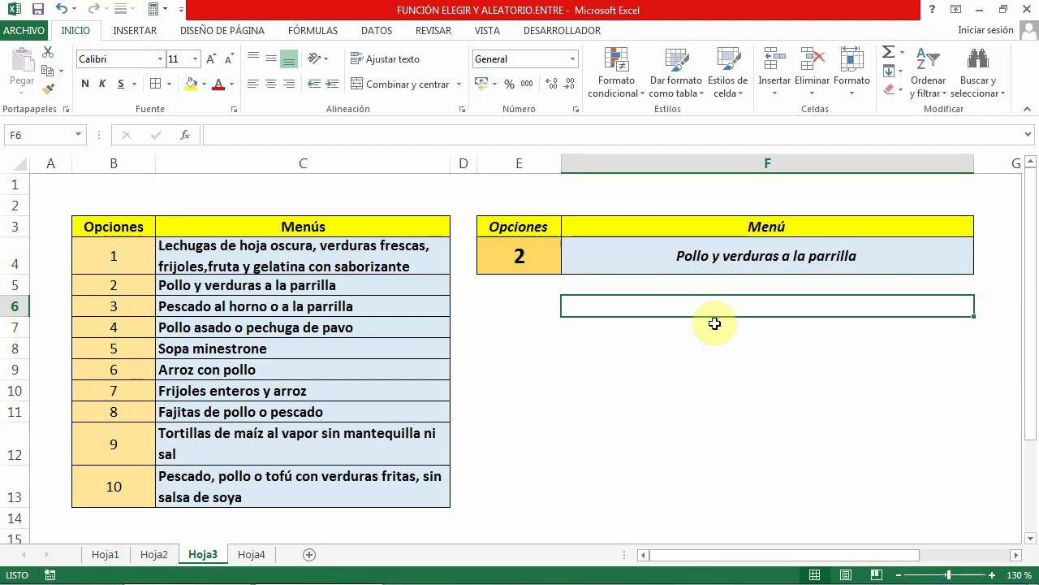
Step: Check F4's formula and clear the option number from E4
left_click(711, 256)
left_click(518, 245)
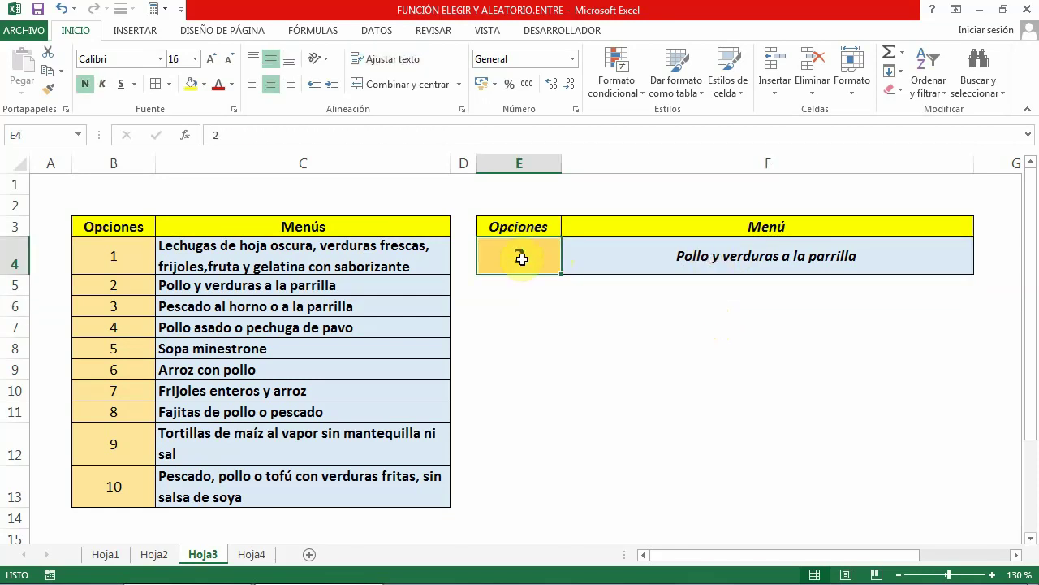
key("BackSpace")
left_click(568, 314)
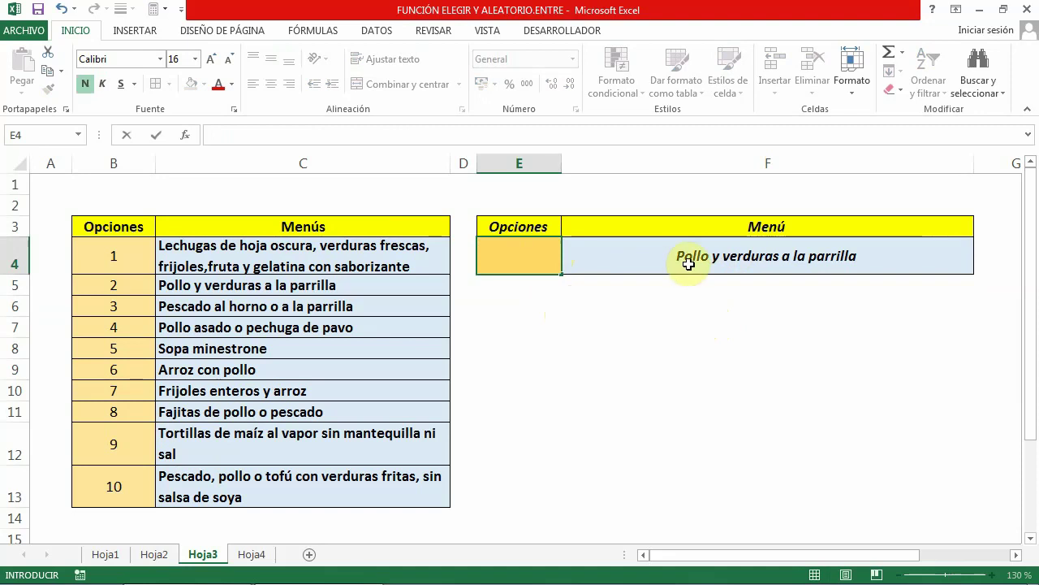
Step: Wrap F4's ELEGIR formula in SI.ERROR so it shows " " instead of #¡VALOR!
left_click(730, 254)
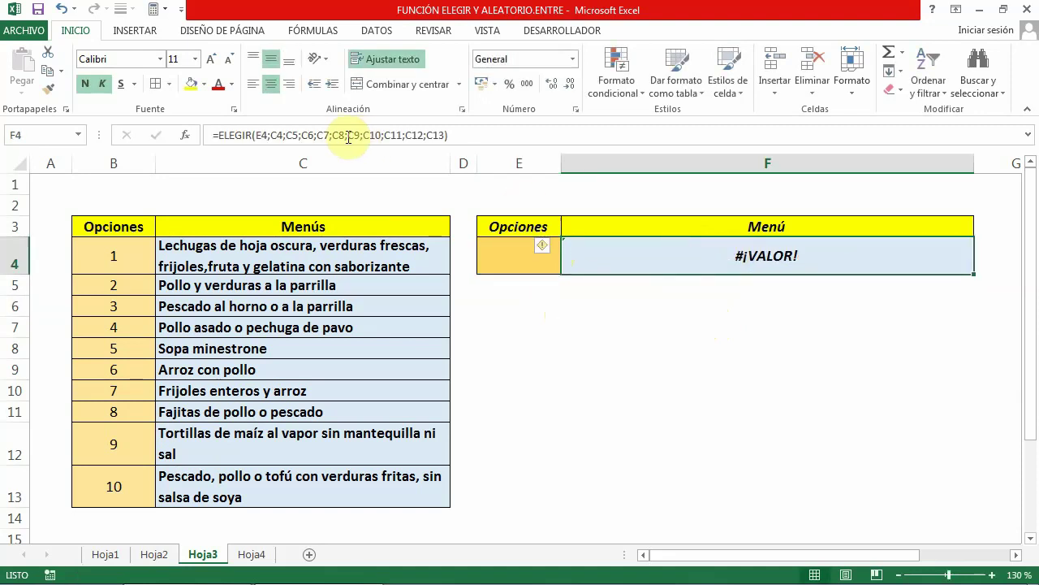
left_click(218, 135)
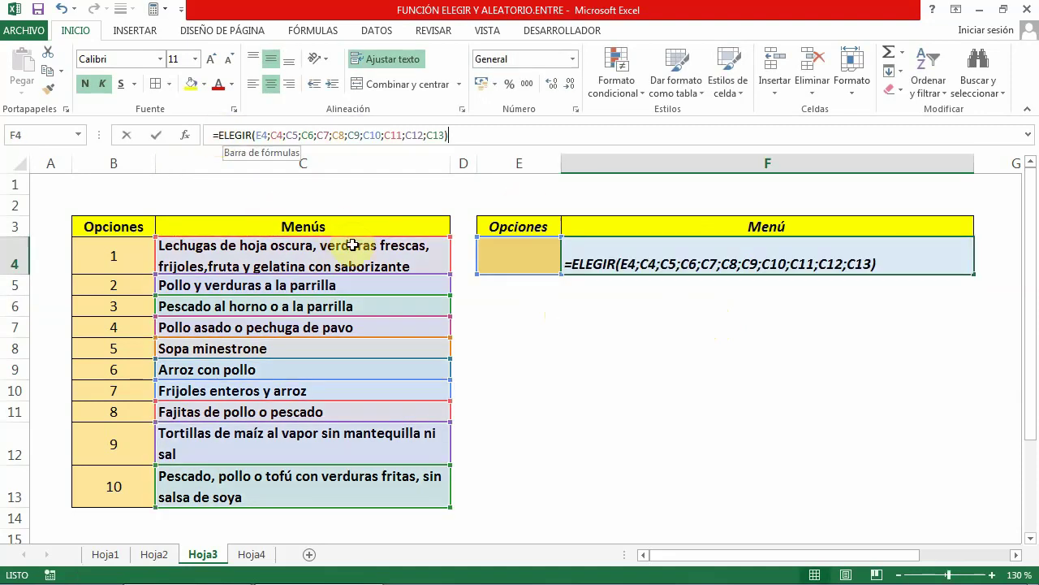
type("SI.")
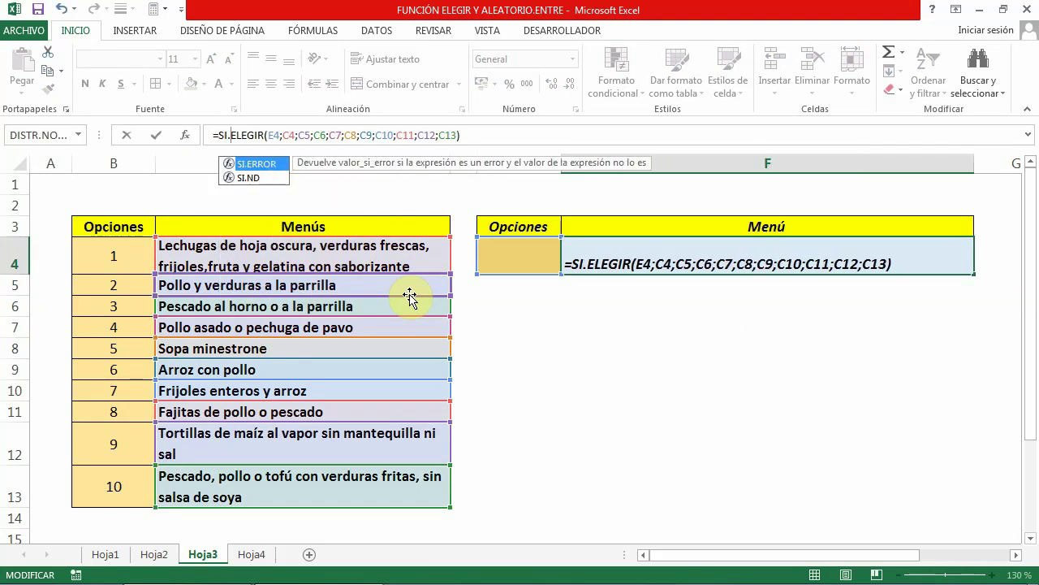
double_click(268, 166)
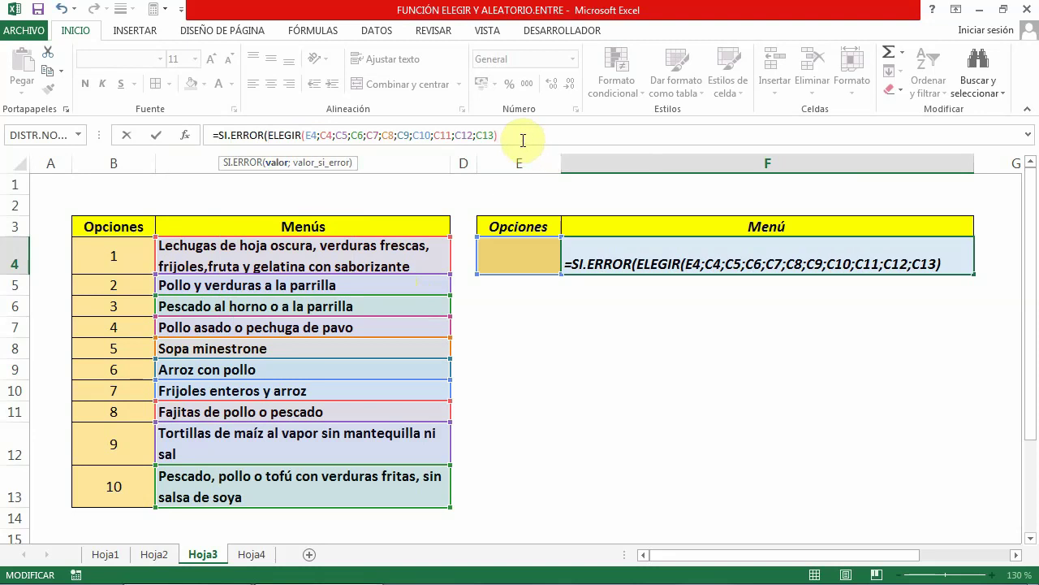
type(";")
type(")")
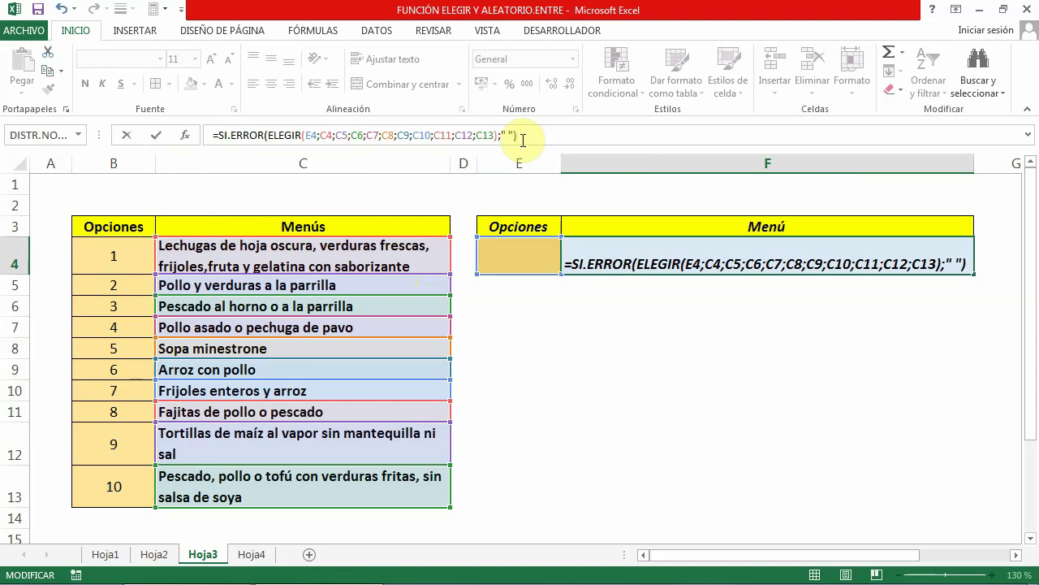
key("Return")
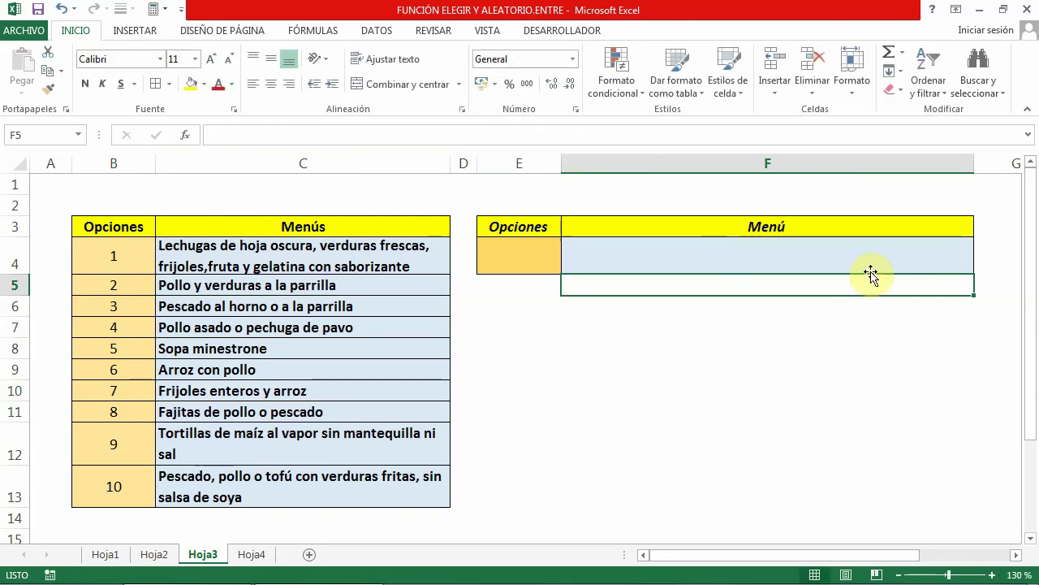
left_click(771, 260)
Step: Enter 9 in E4 so F4 shows 'Tortillas de maíz al vapor sin mantequilla ni sal'
left_click(517, 258)
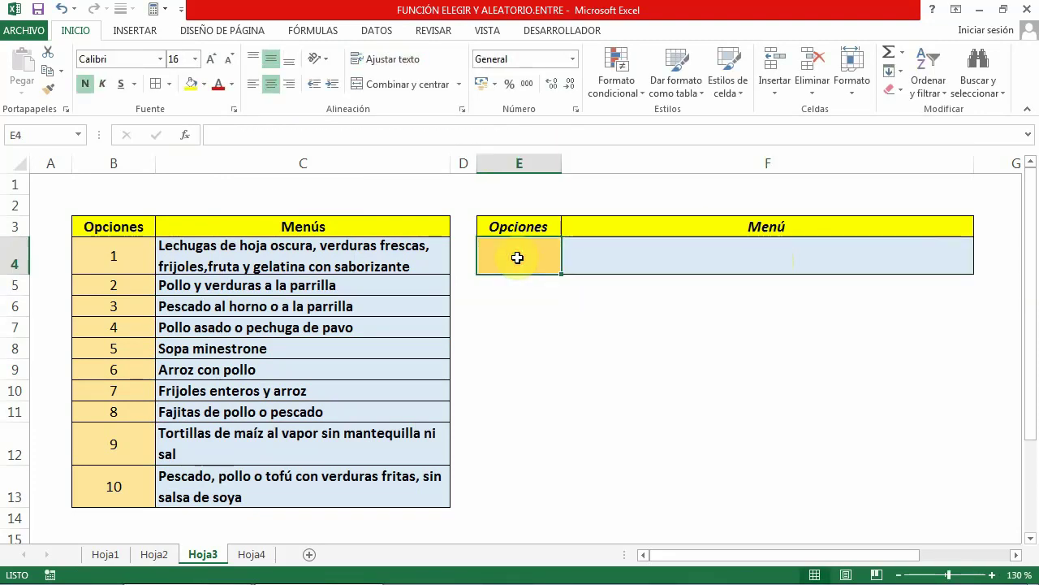
type("9")
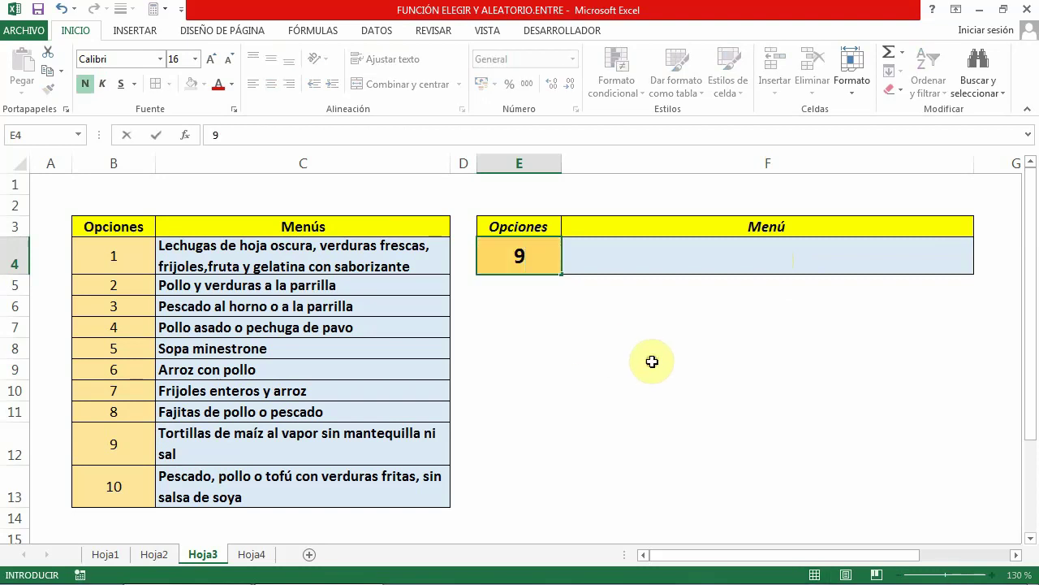
left_click(652, 361)
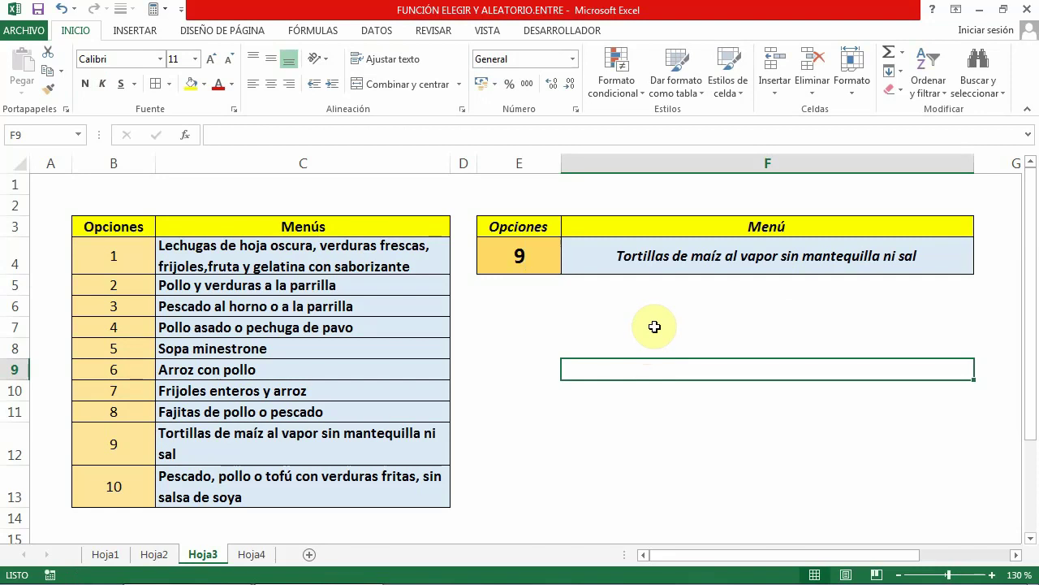
left_click(679, 313)
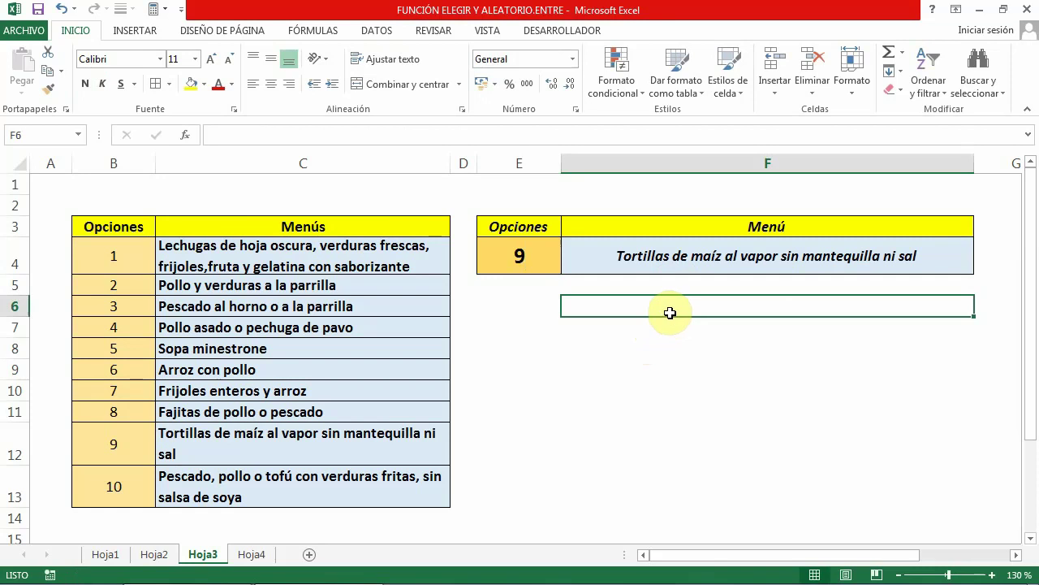
Step: Go to Hoja4 and select the SORTEO EDAD cell B4
left_click(273, 557)
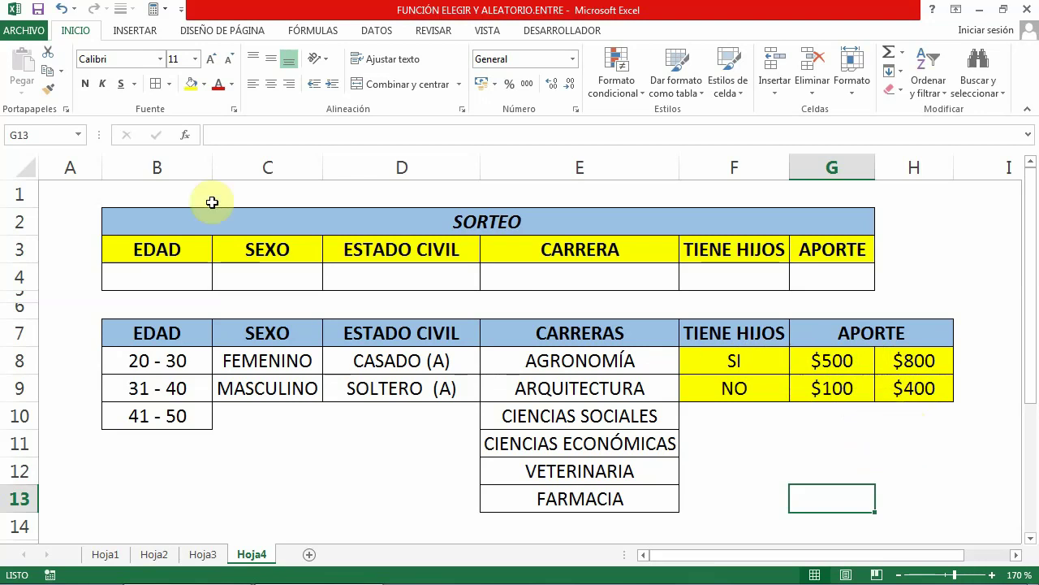
left_click(158, 273)
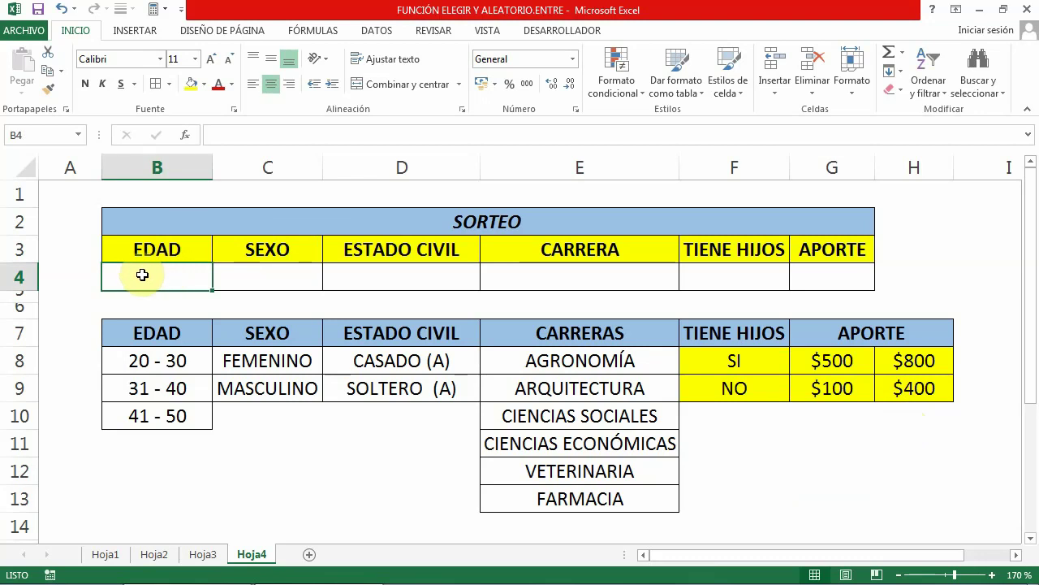
Step: Start B4's formula as =ELEGIR(ALEATORIO.ENTRE(1;3);...)
left_click(217, 135)
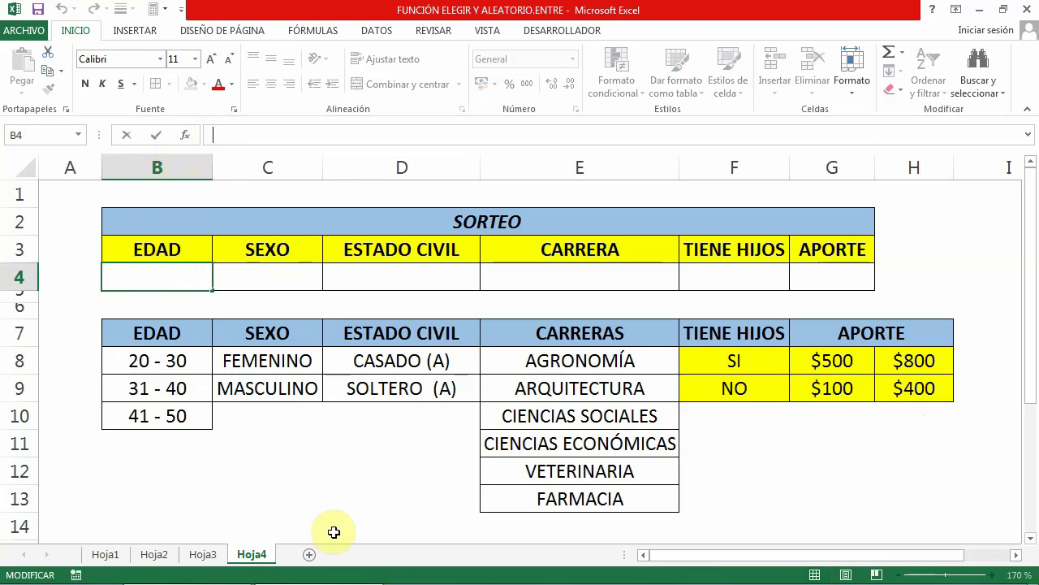
type("=")
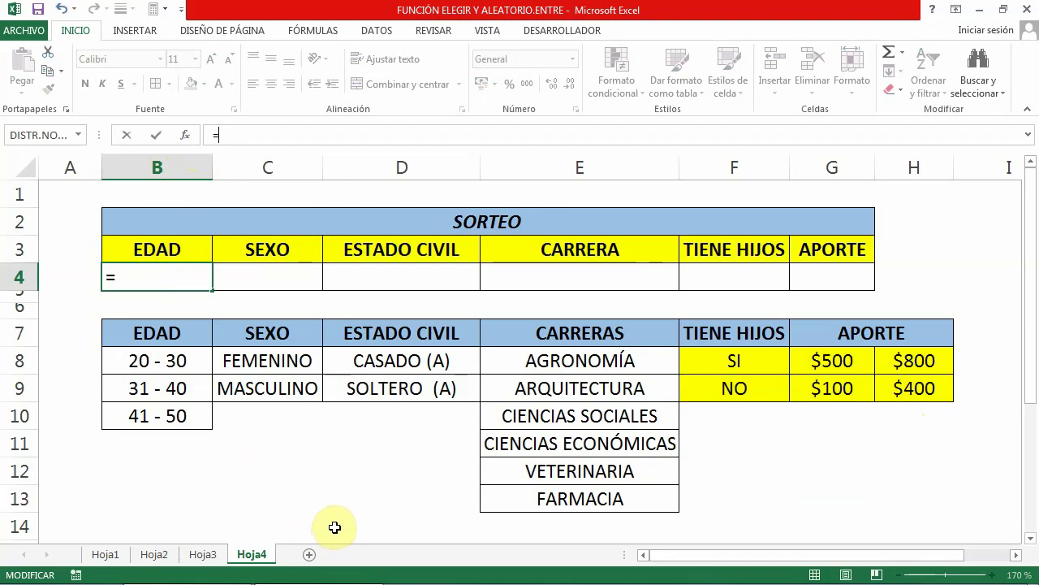
type("ELE")
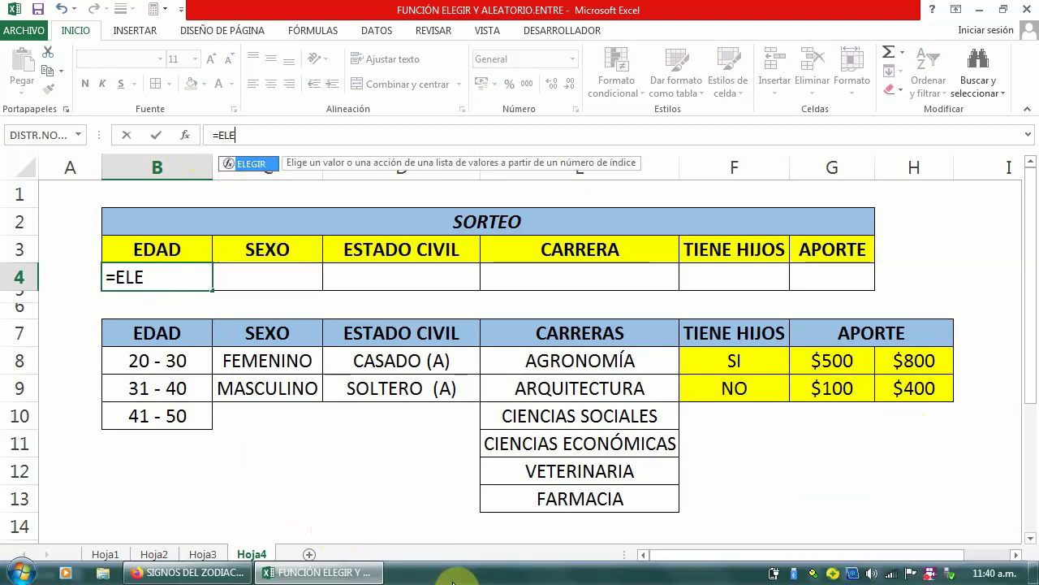
double_click(255, 166)
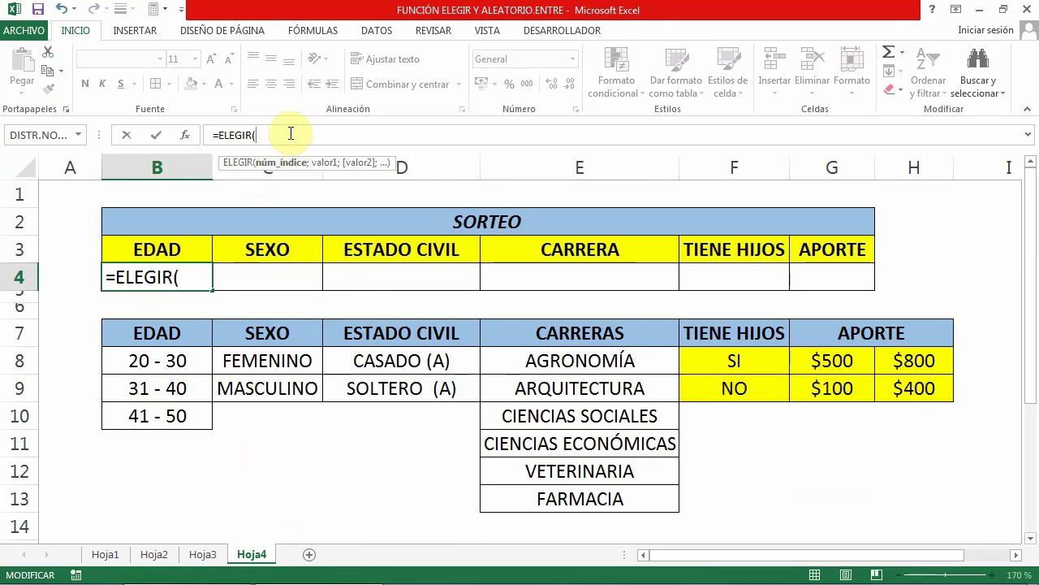
type("ALEAT")
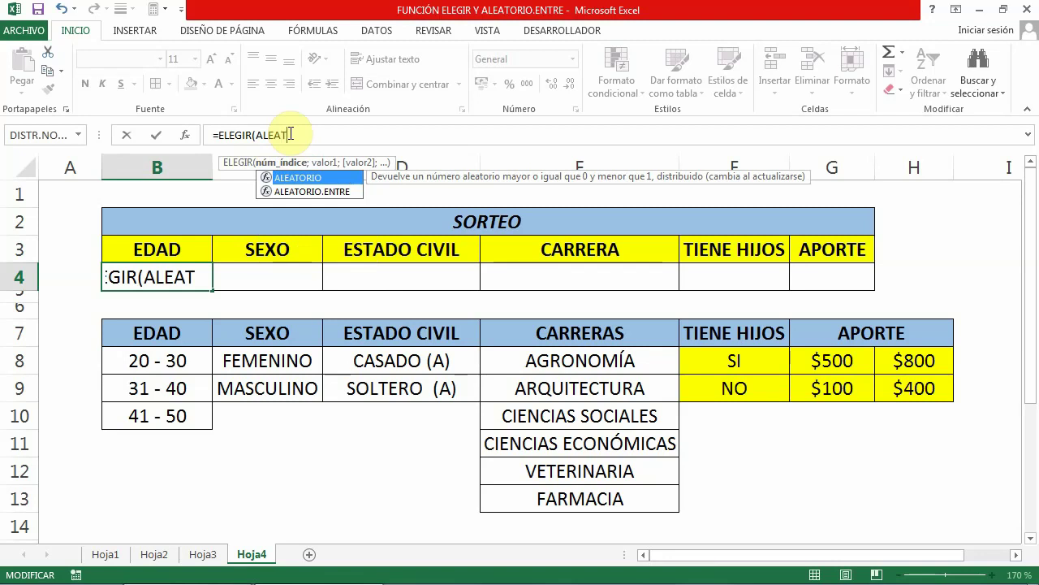
double_click(300, 191)
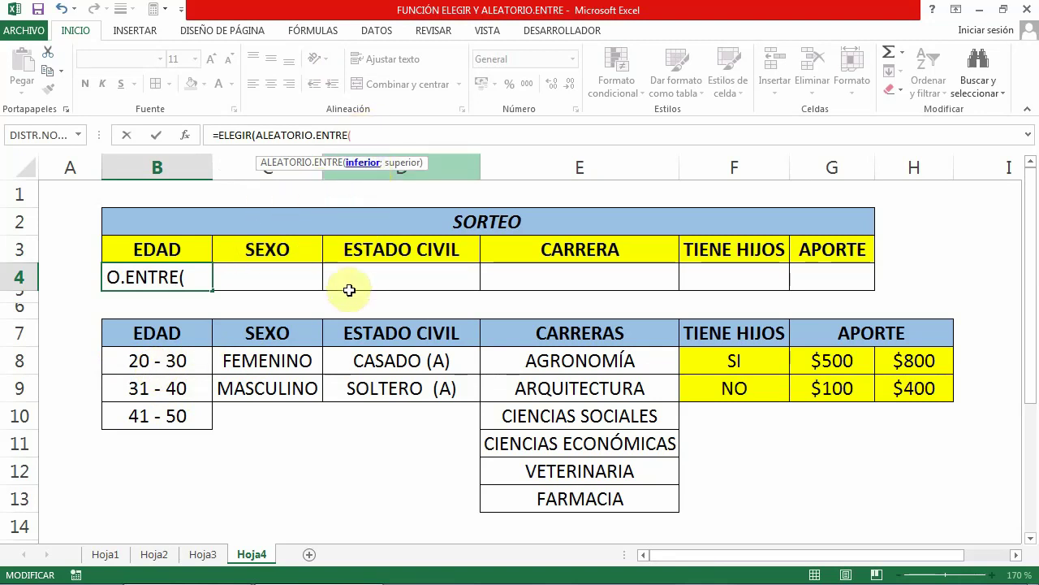
type("1;")
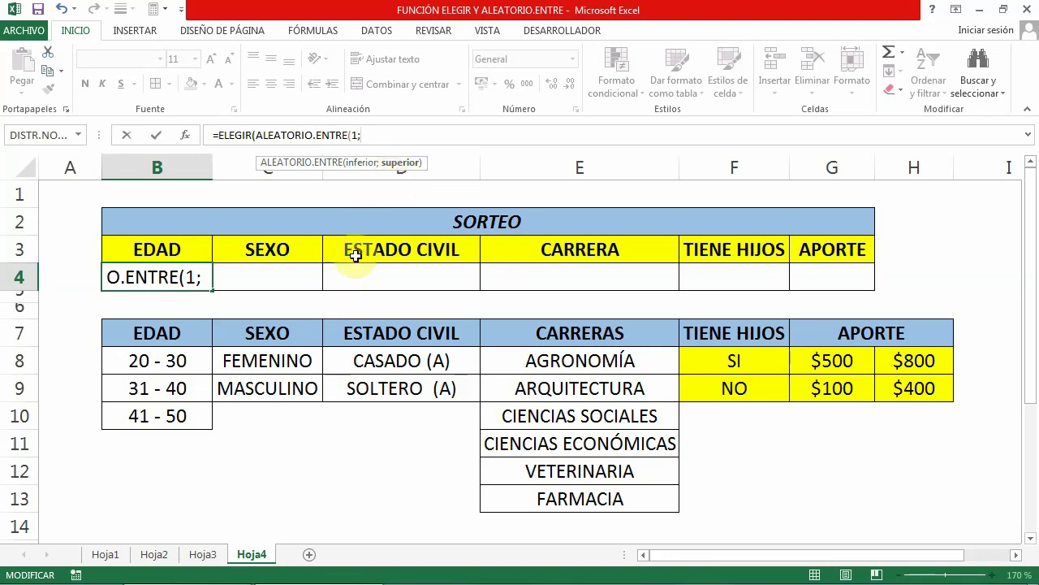
type("3")
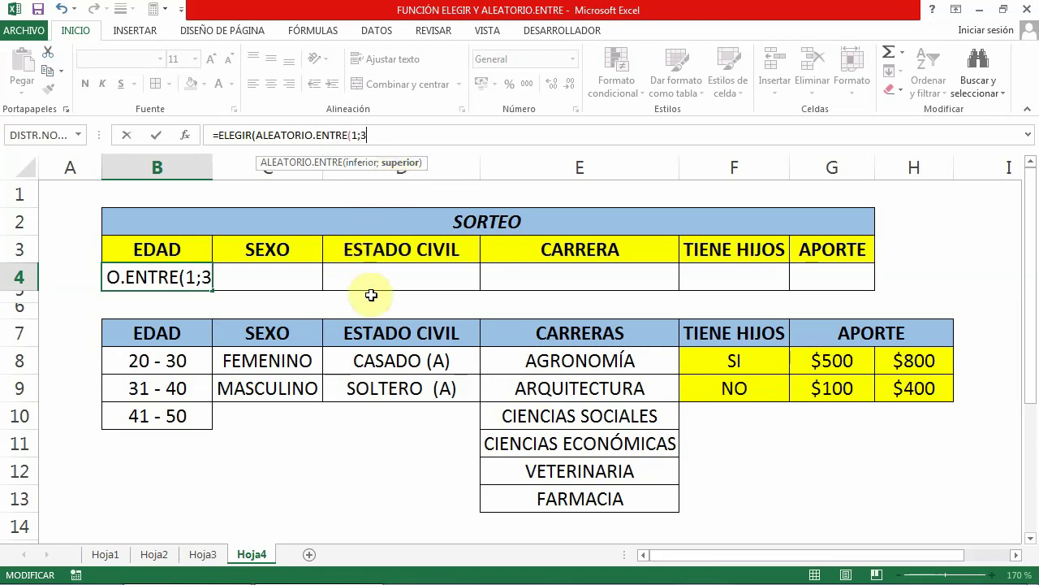
type(");")
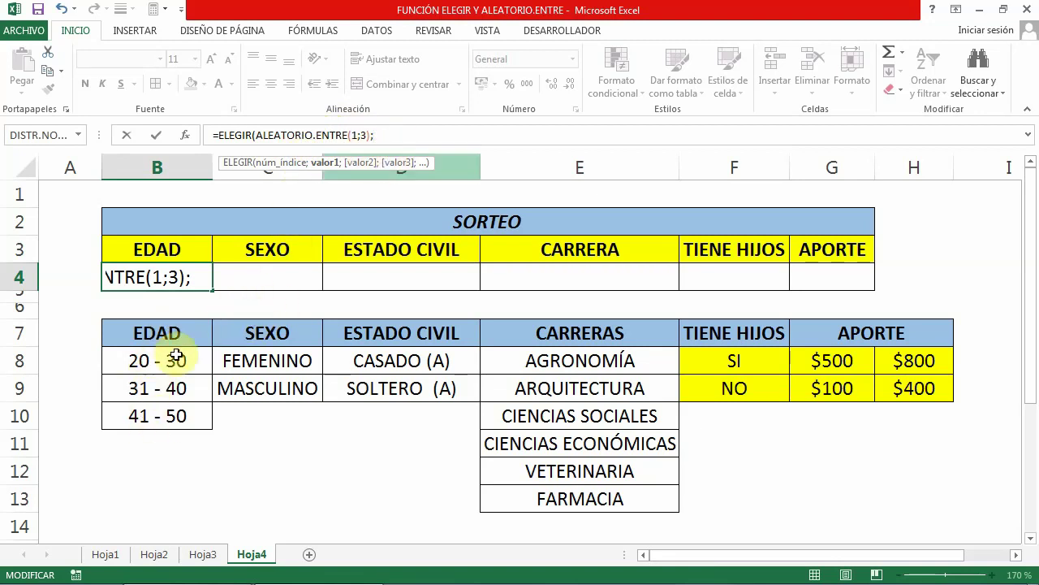
Step: Add age ranges B8, B9 and B10 as choices, commit, and recalculate with F9
left_click(154, 359)
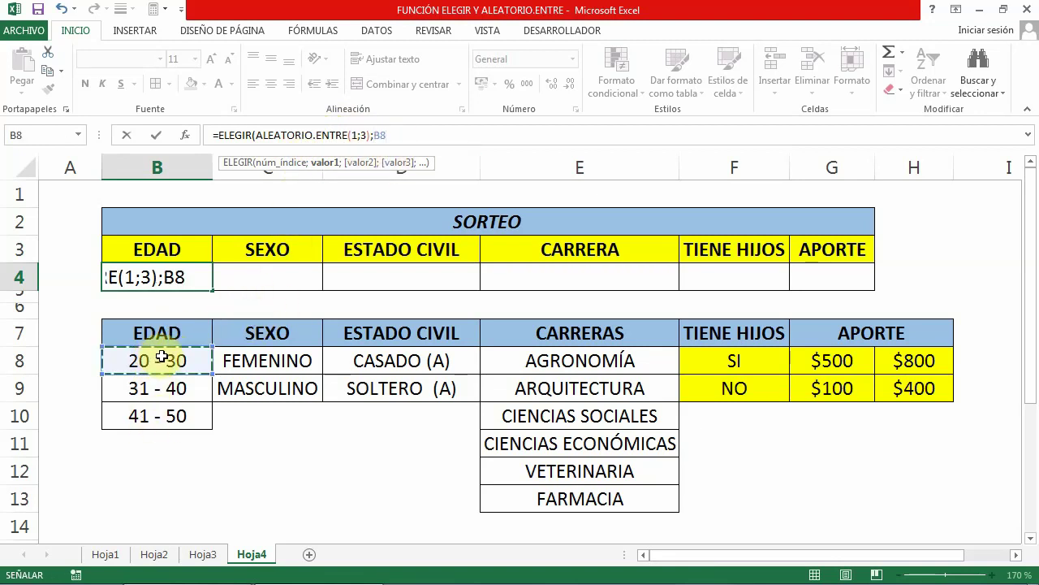
type(";")
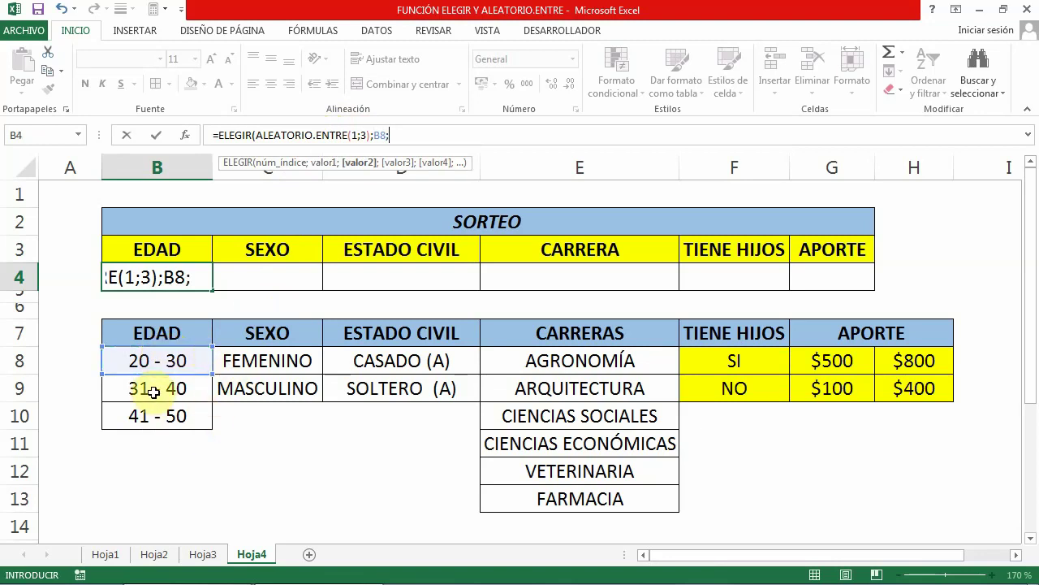
left_click(156, 391)
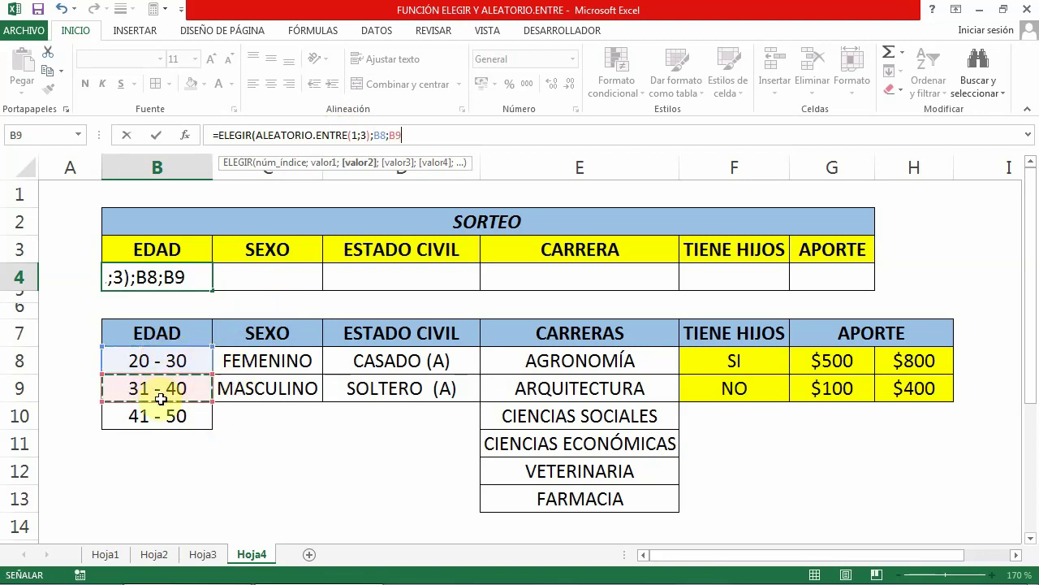
type(";")
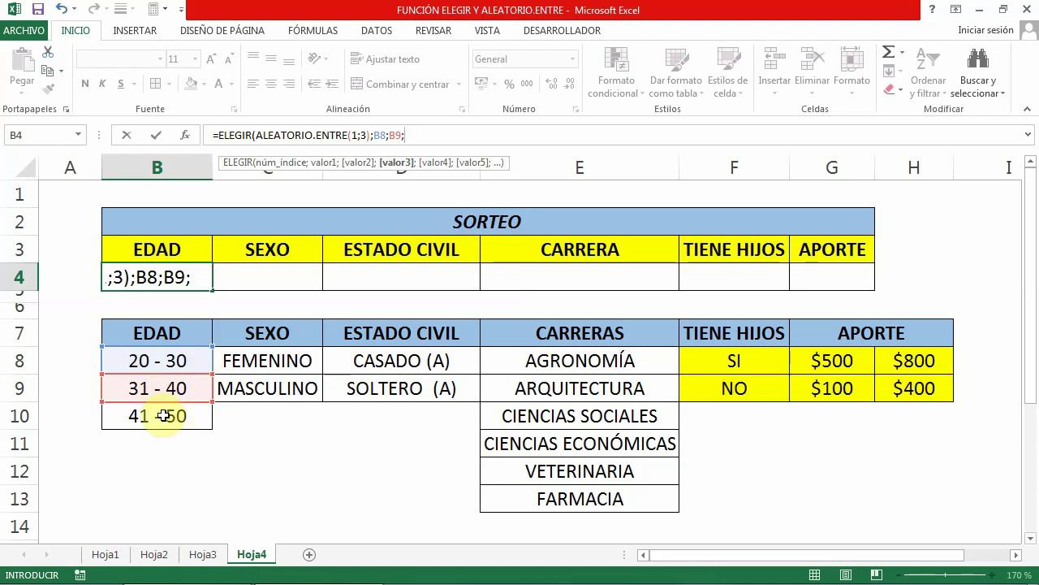
left_click(162, 415)
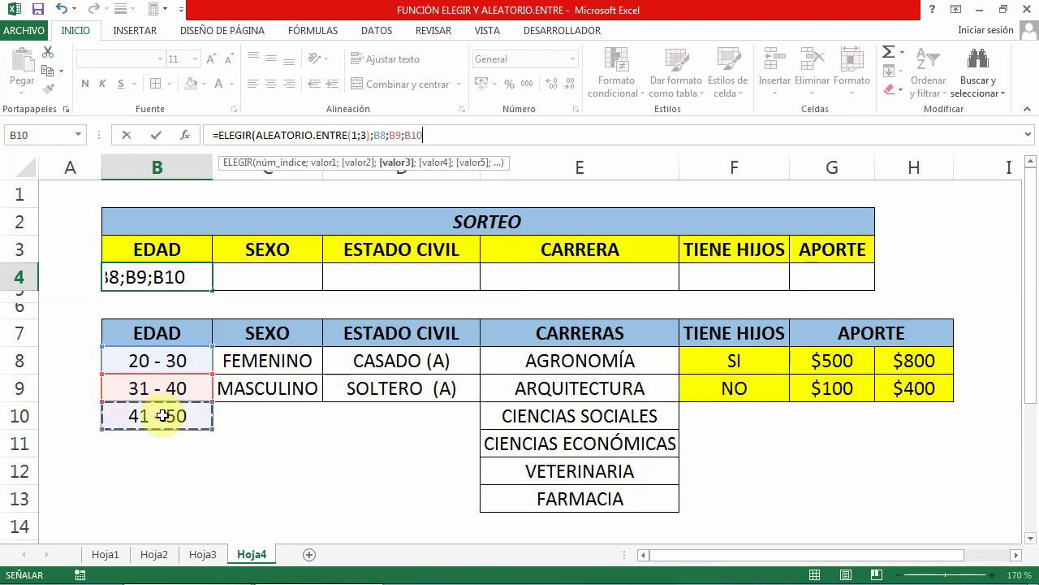
key("Return")
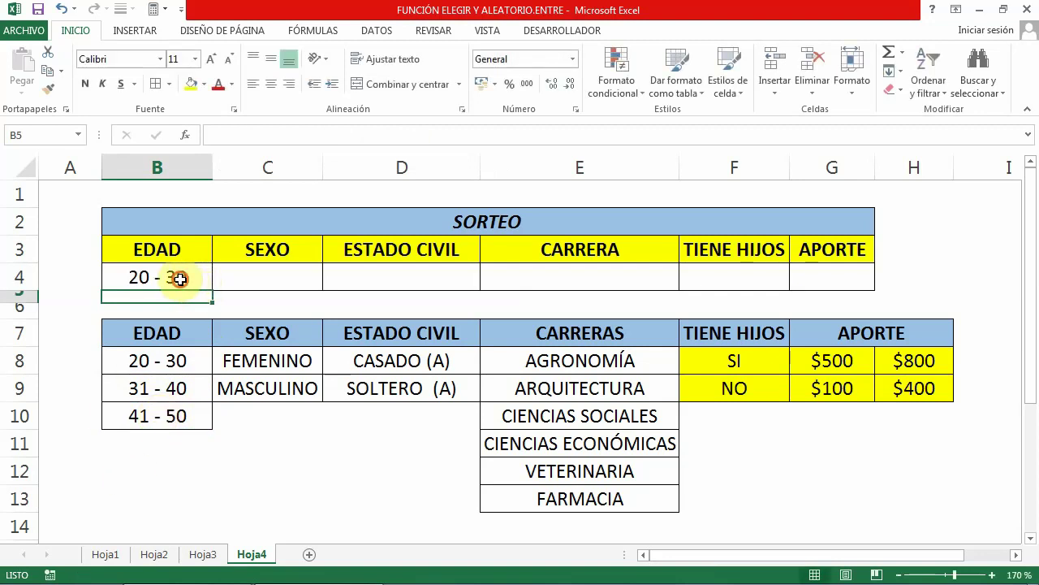
left_click(180, 278)
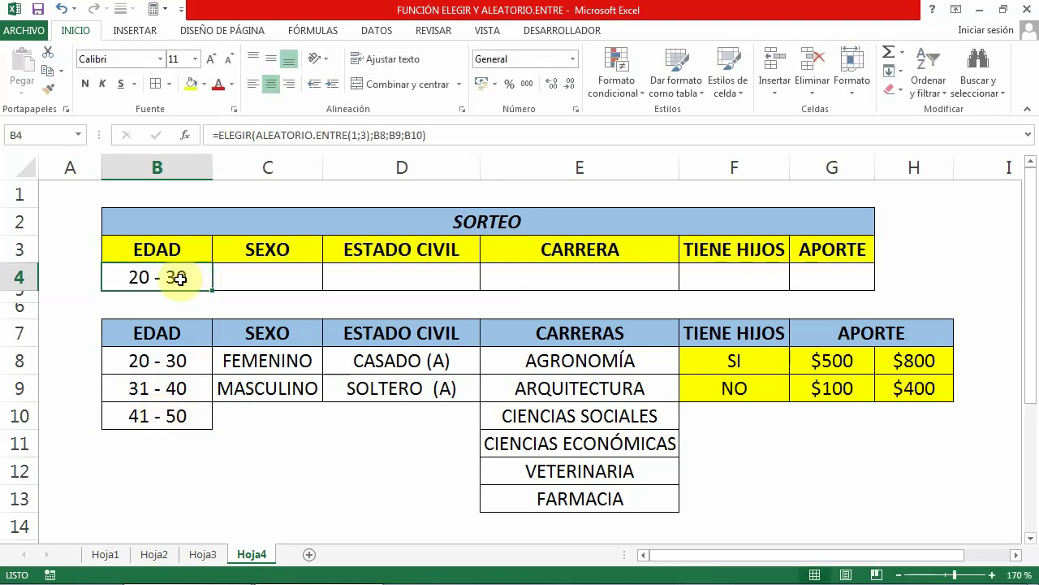
key("F9")
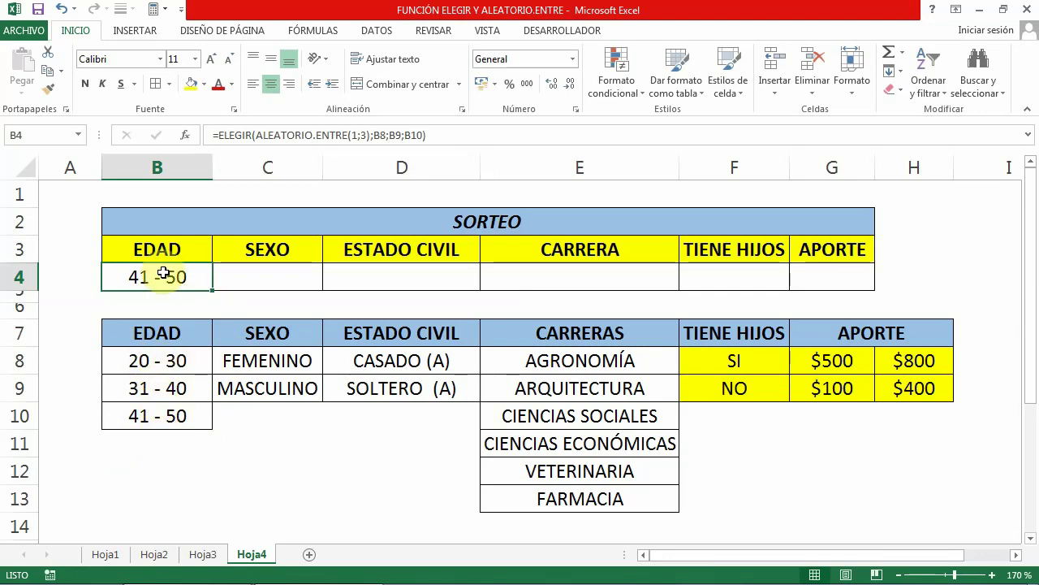
Step: Enter =ELEGIR(ALEATORIO.ENTRE(1;2);C8;C9) in C4 to draw FEMENINO or MASCULINO
left_click(251, 276)
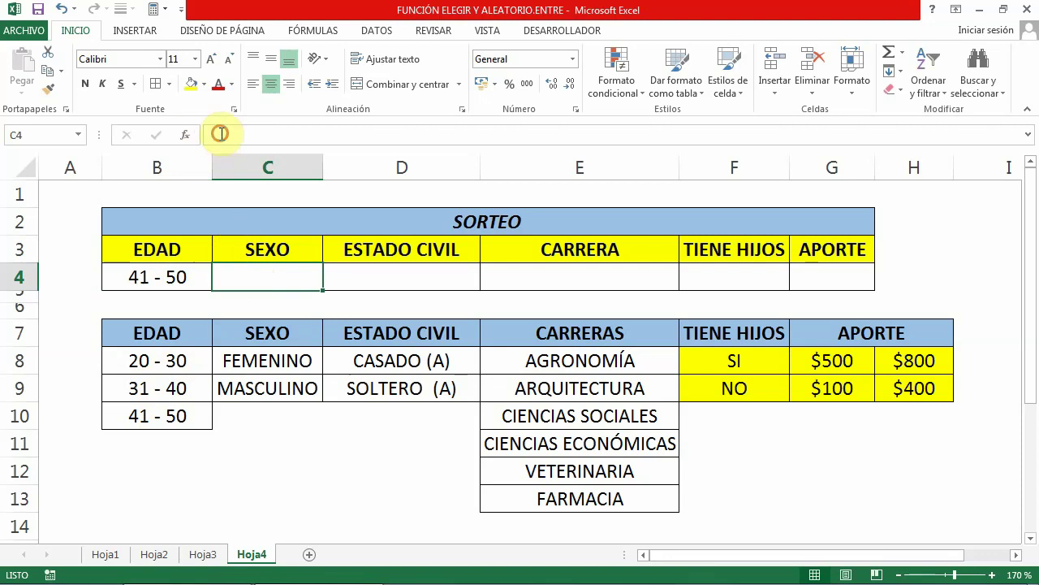
left_click(220, 134)
type("=")
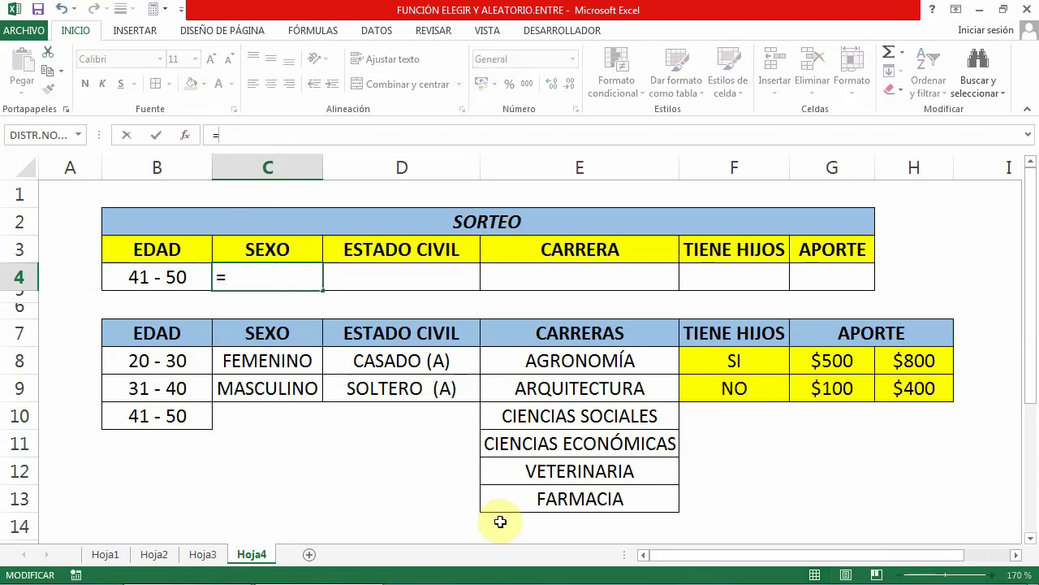
type("ELE")
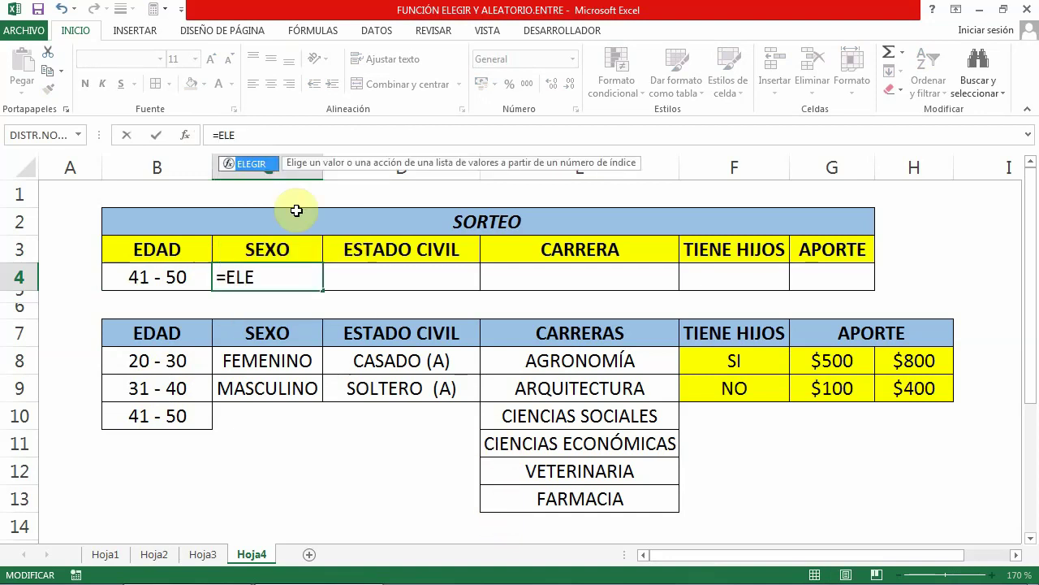
double_click(255, 164)
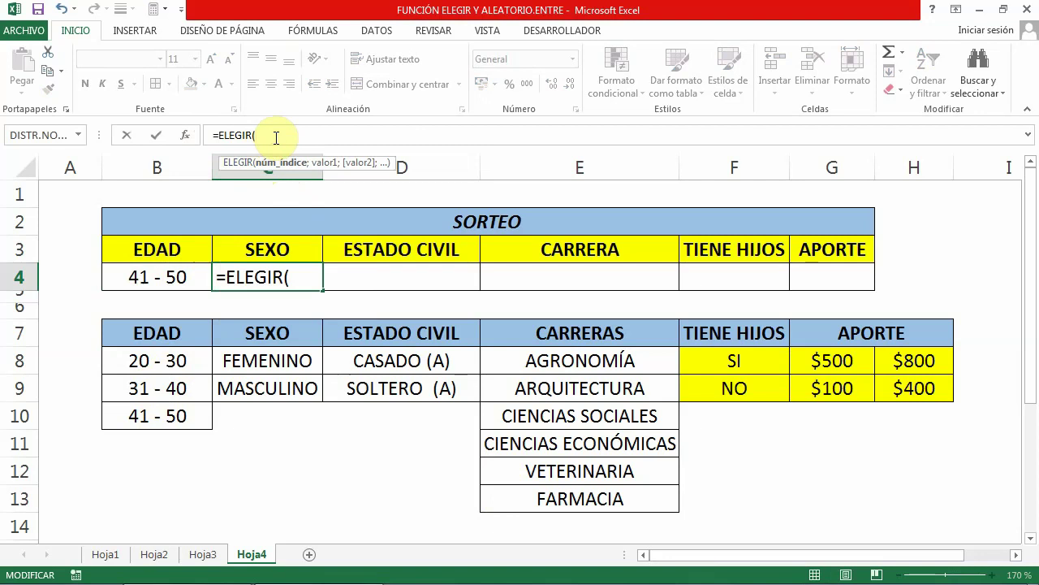
type("ALEA")
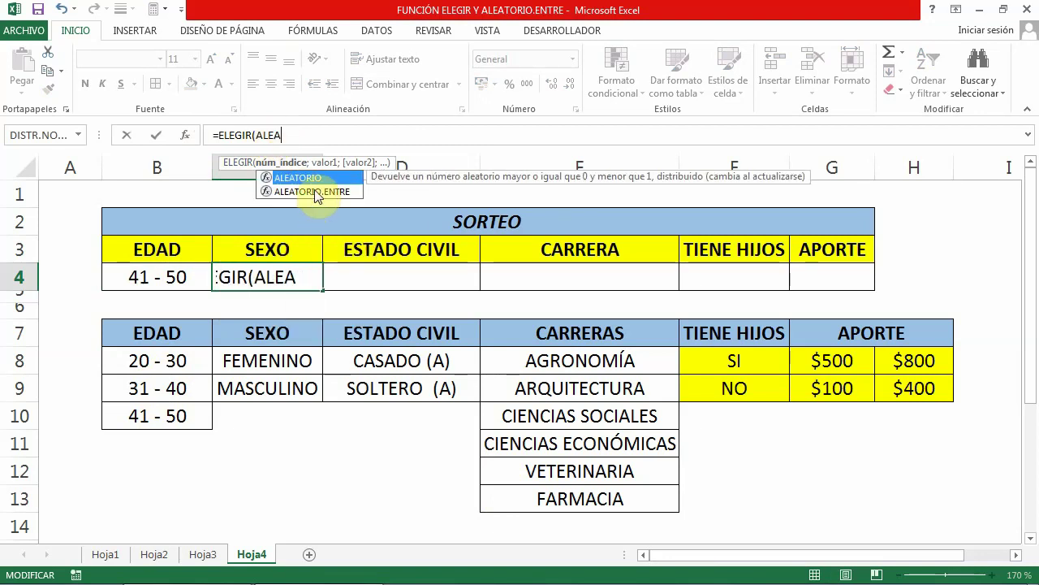
double_click(315, 192)
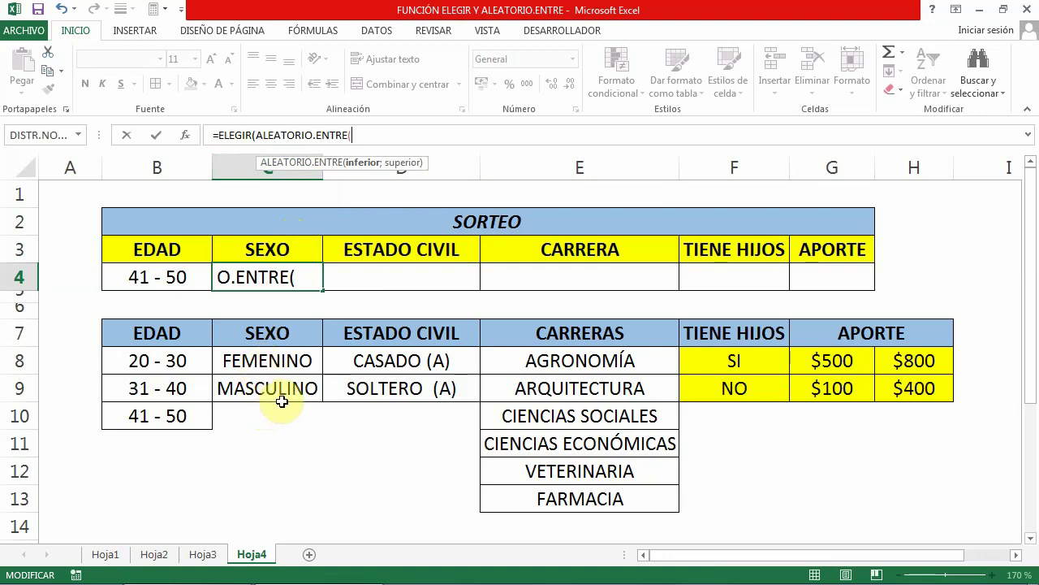
type("1;2")
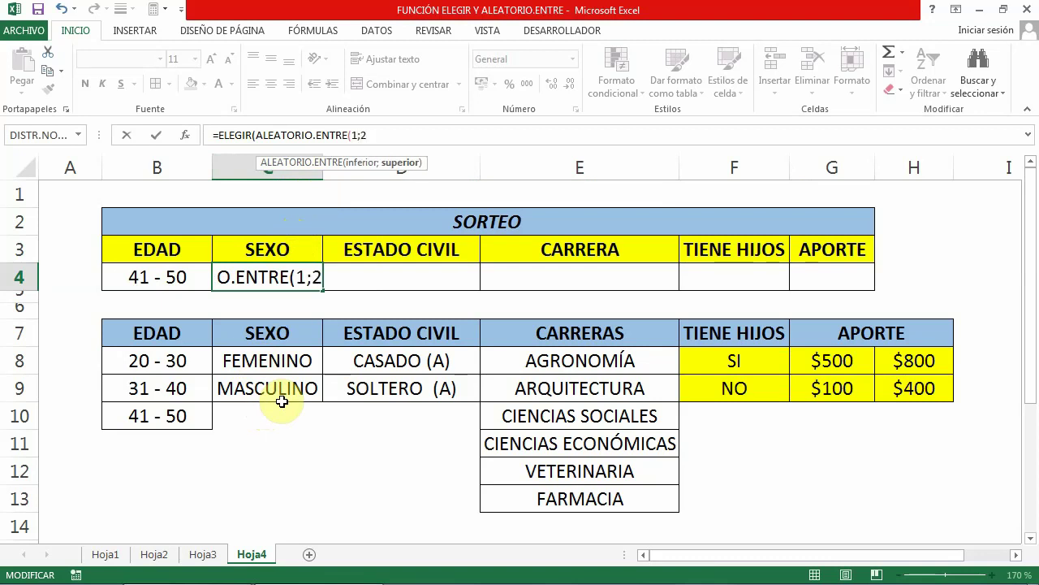
type(")")
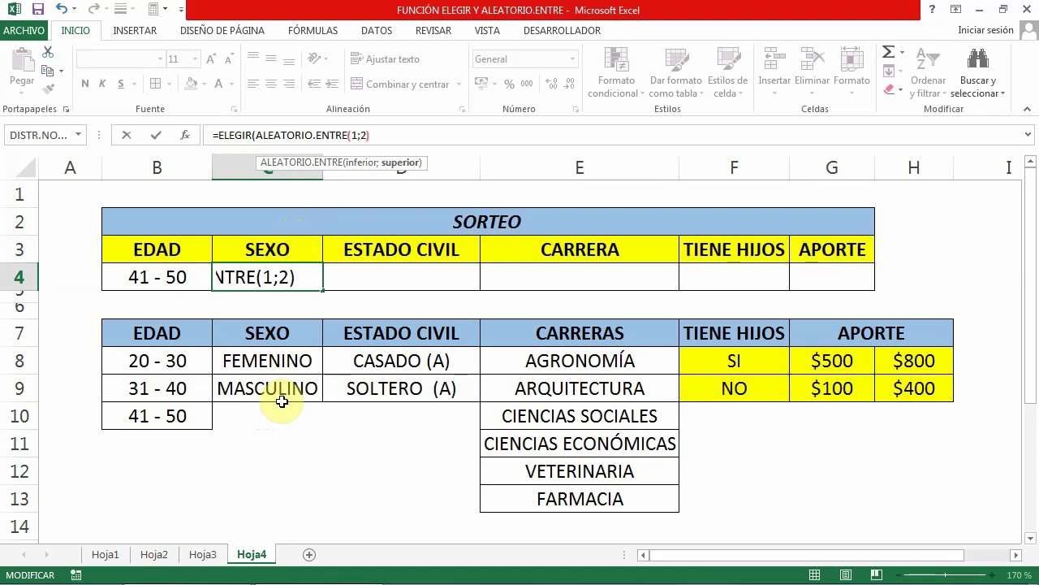
type(";")
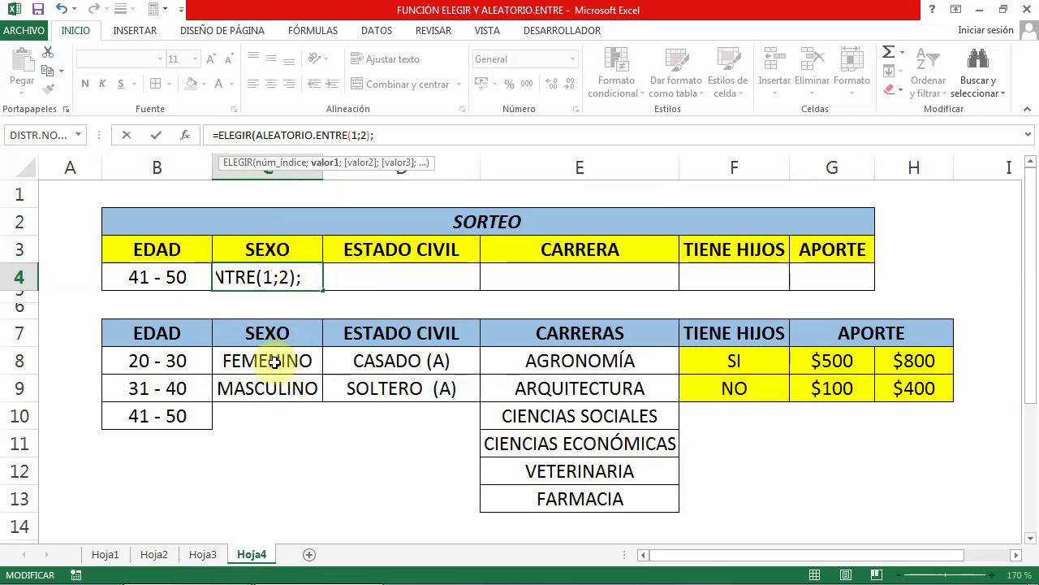
left_click(275, 362)
type(";")
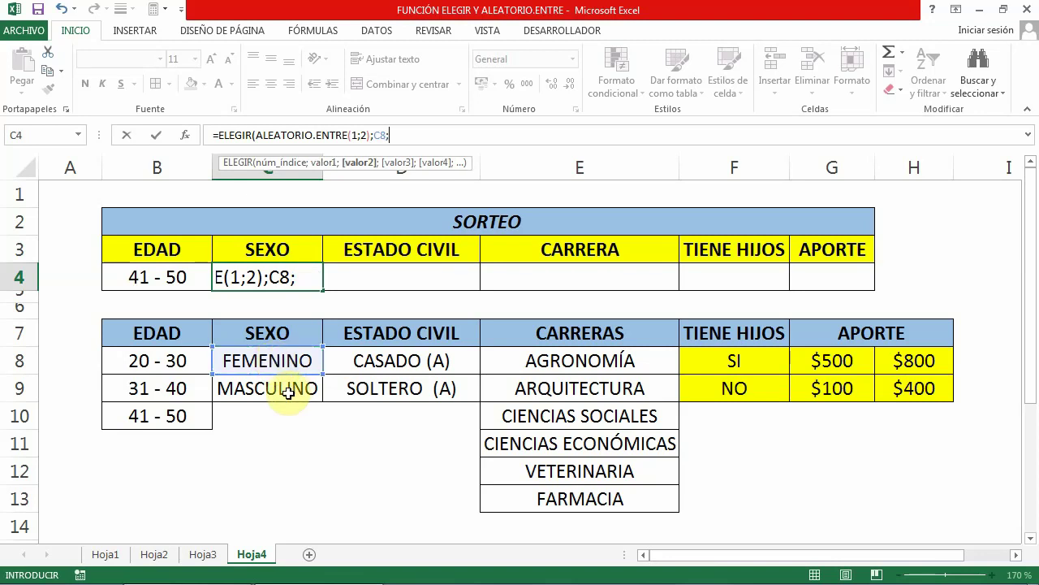
left_click(263, 391)
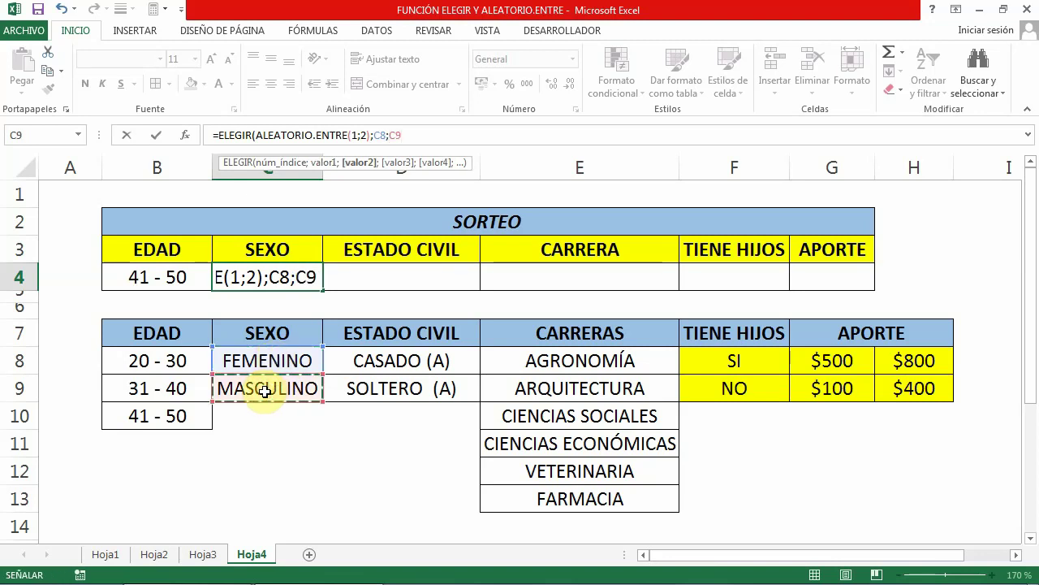
type(")")
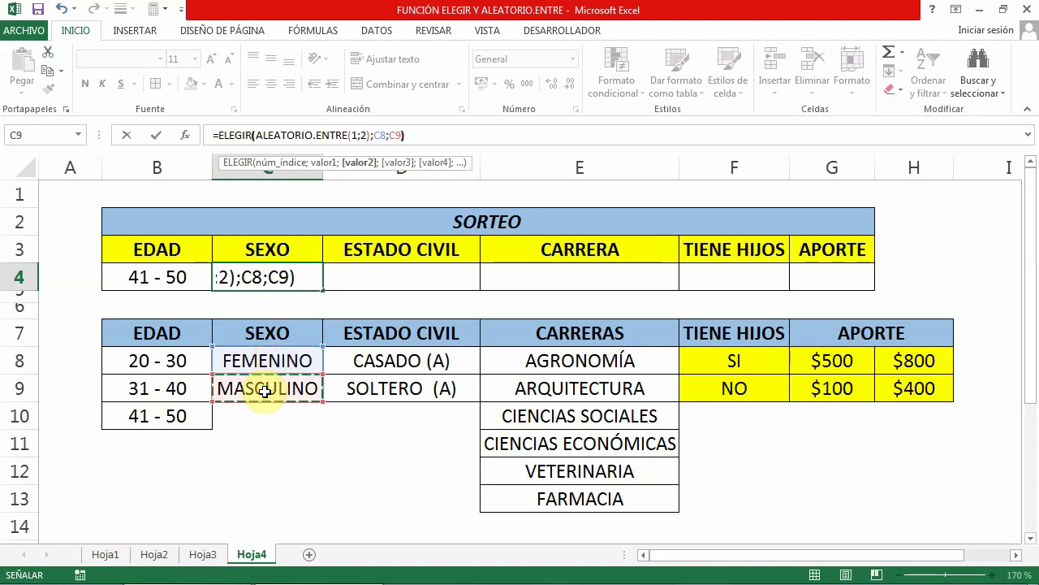
key("Return")
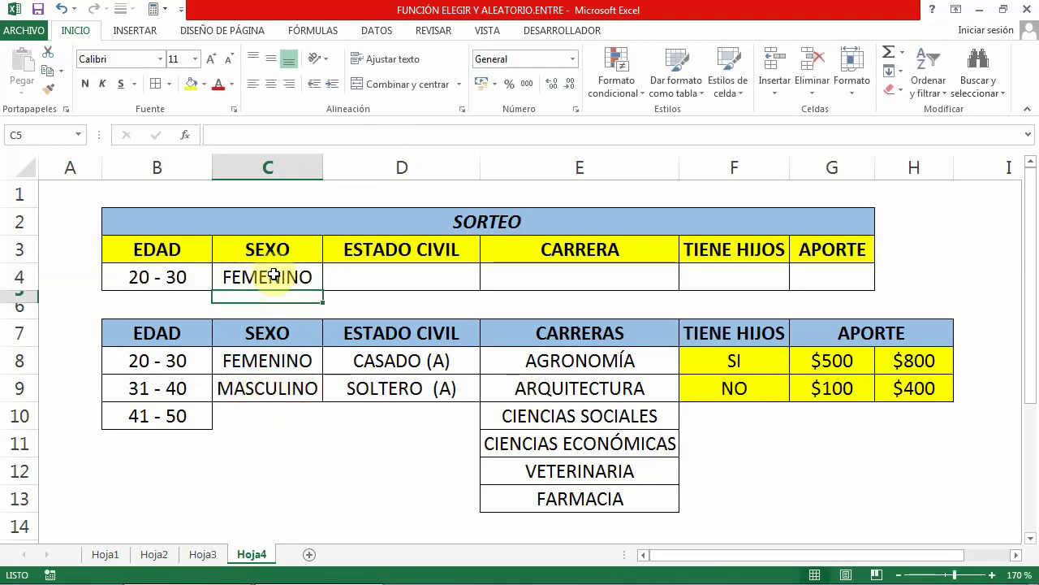
left_click(262, 276)
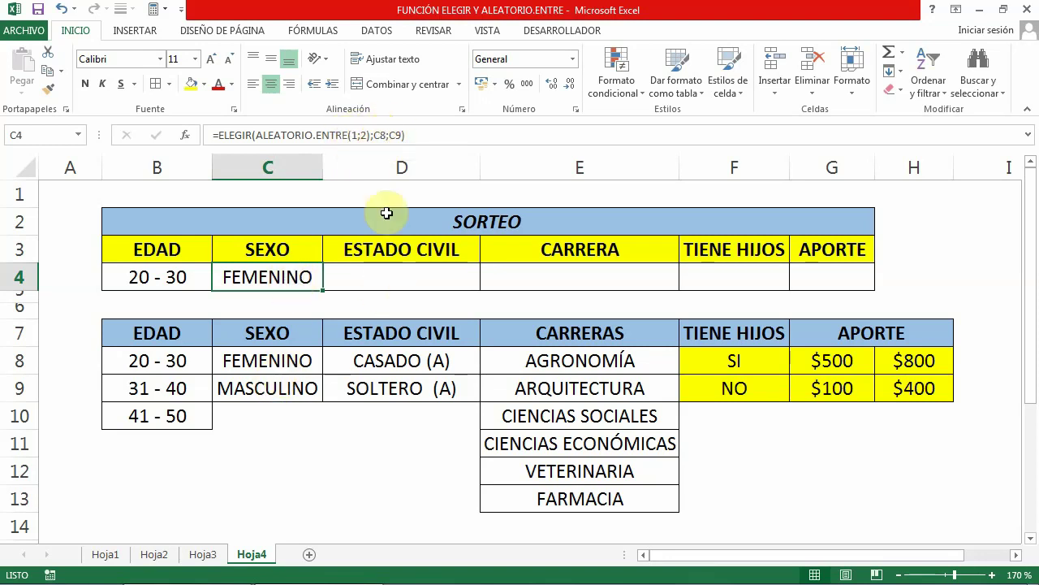
left_click(398, 277)
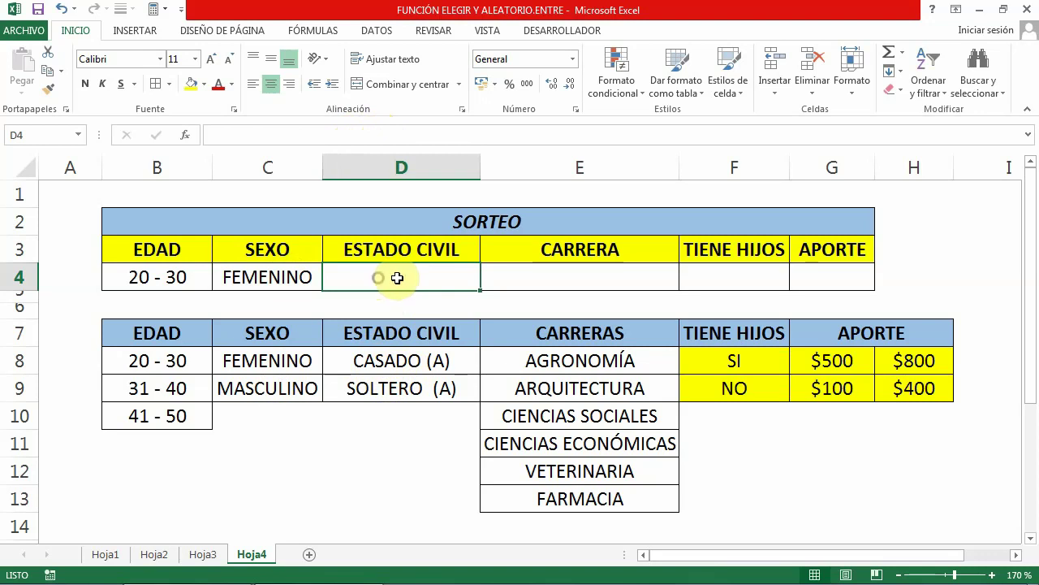
Step: Enter =ELEGIR(ALEATORIO.ENTRE(1;2);D8;D9) in D4 to pick CASADO (A) or SOLTERO (A)
left_click(234, 134)
type("=")
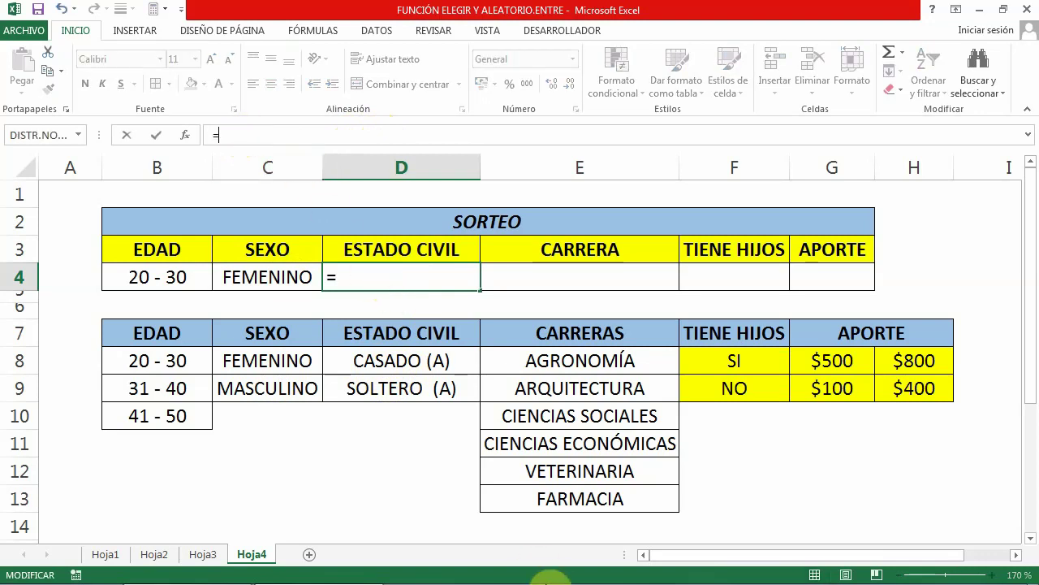
type("ELE")
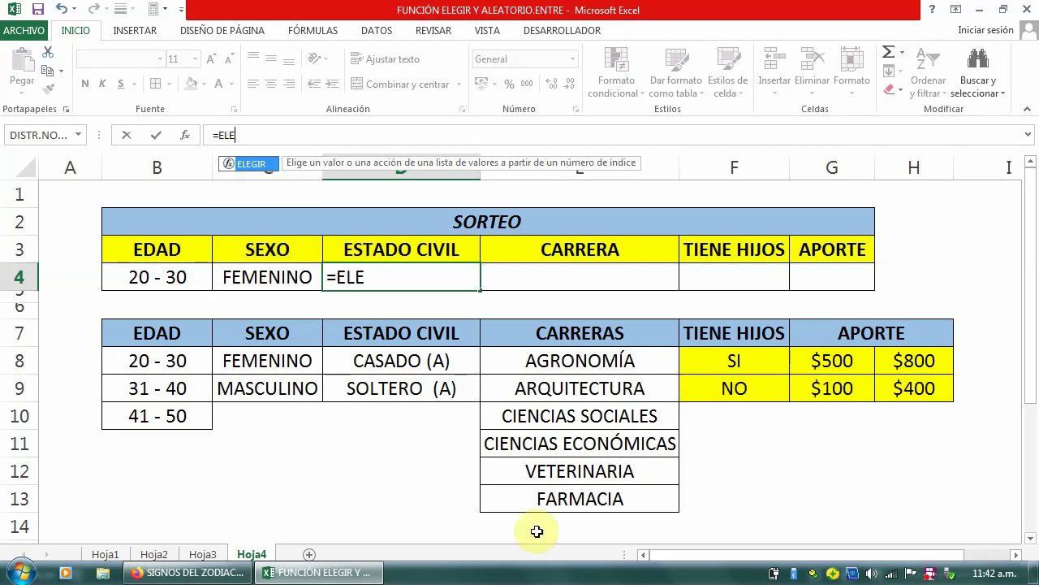
double_click(251, 163)
type("A")
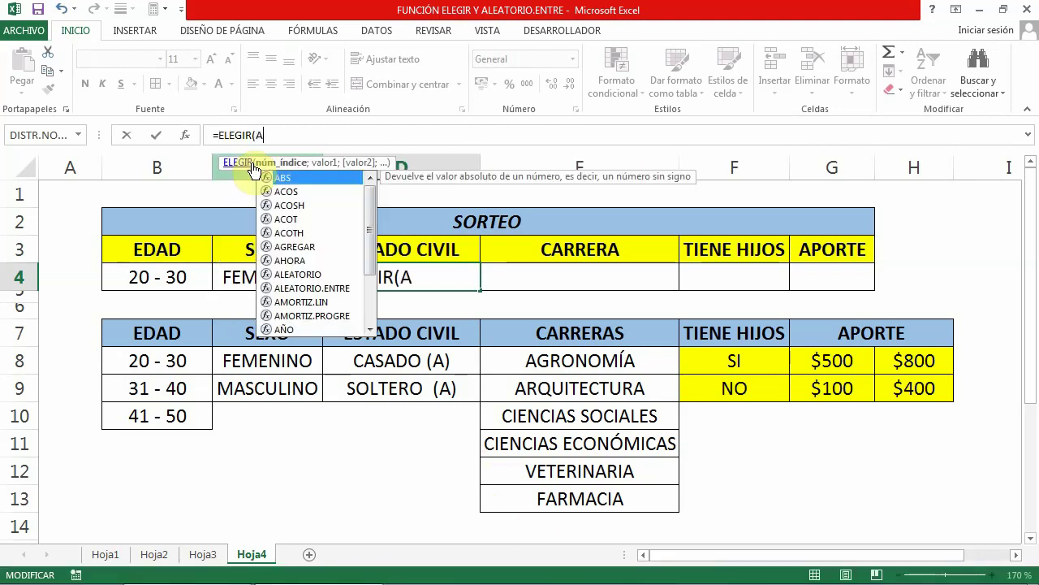
type("LEA")
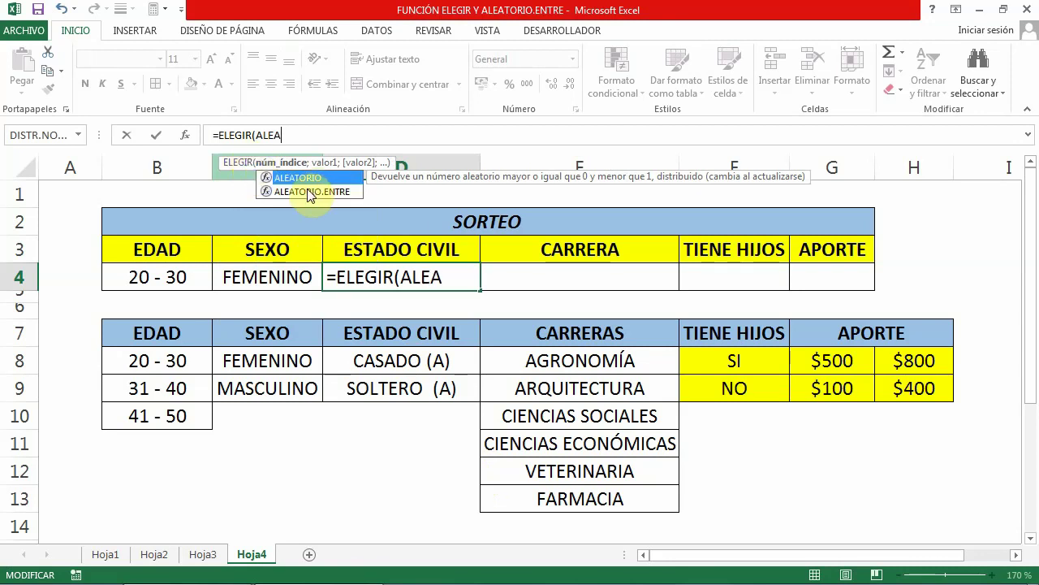
double_click(307, 190)
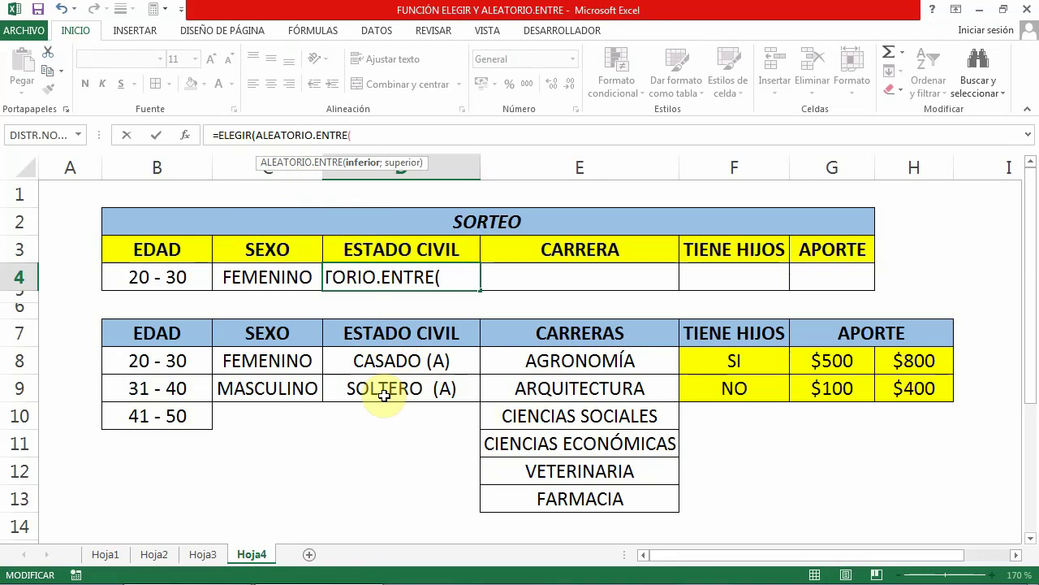
type("1;2")
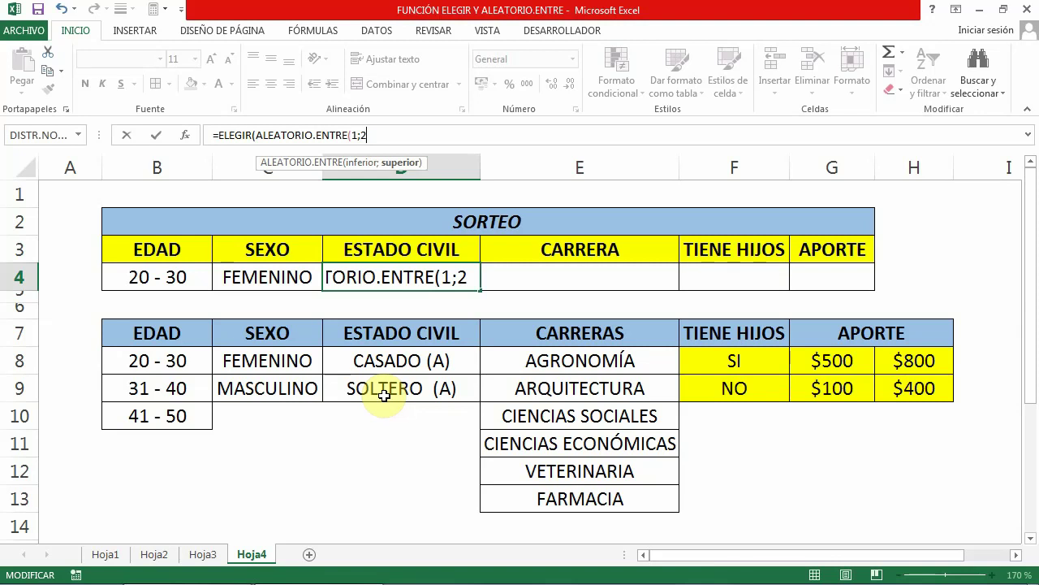
type(";")
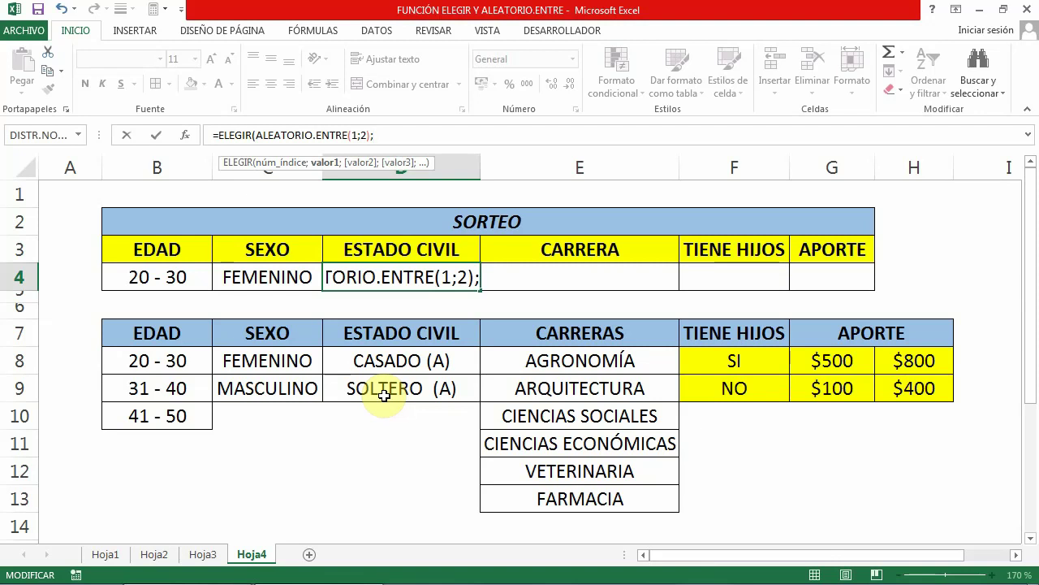
left_click(392, 363)
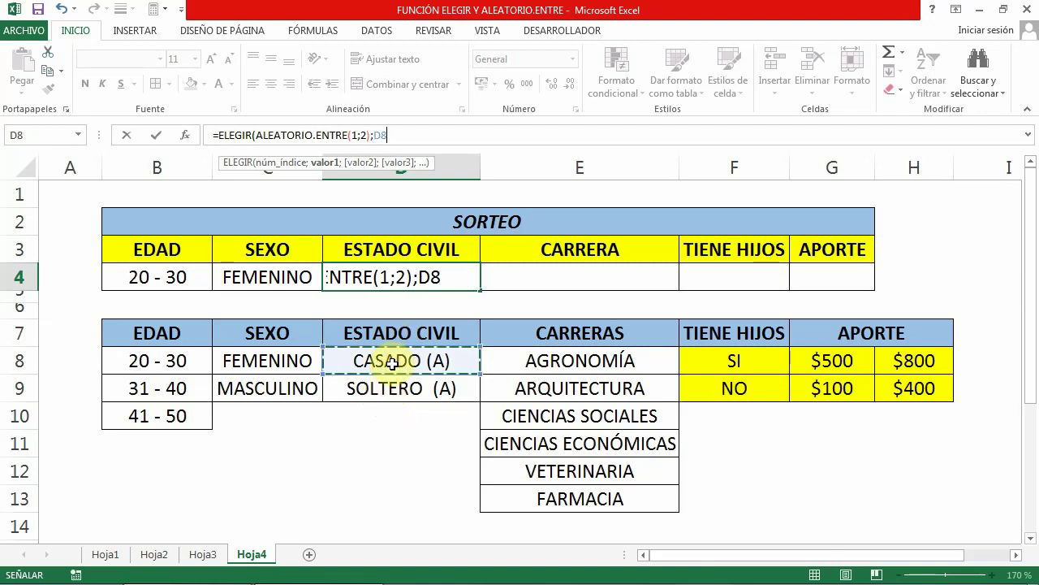
type(";")
left_click(376, 389)
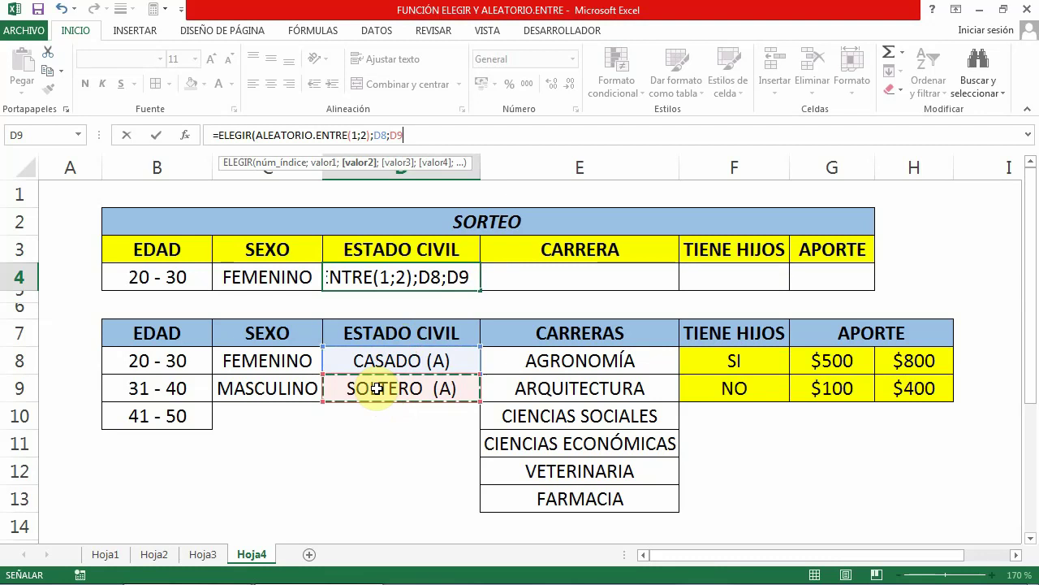
key("Return")
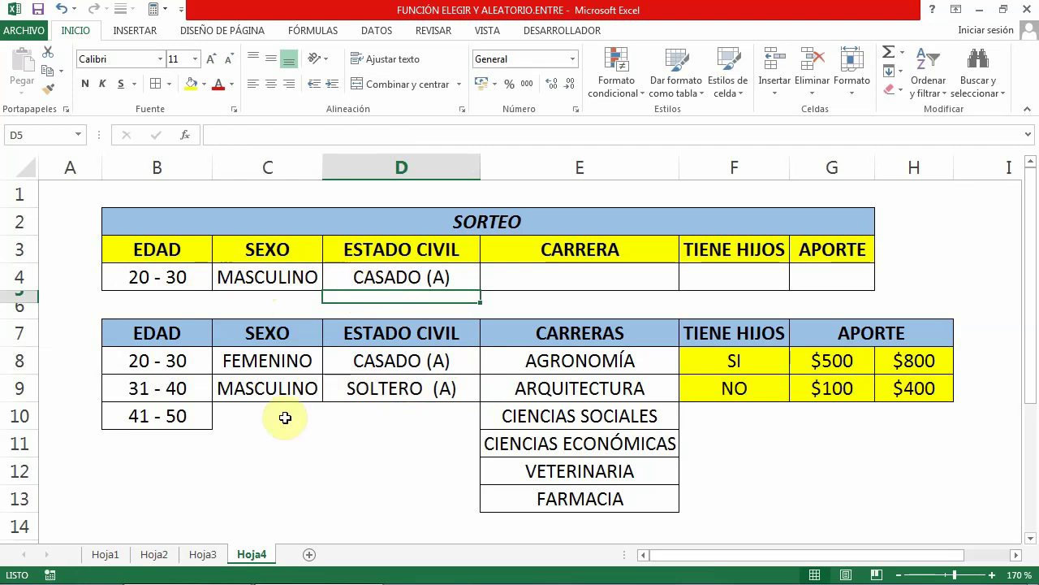
Step: Redraw the random EDAD, SEXO and ESTADO CIVIL values twice with F9, then select CARRERA cell E4
mouse_move(544, 578)
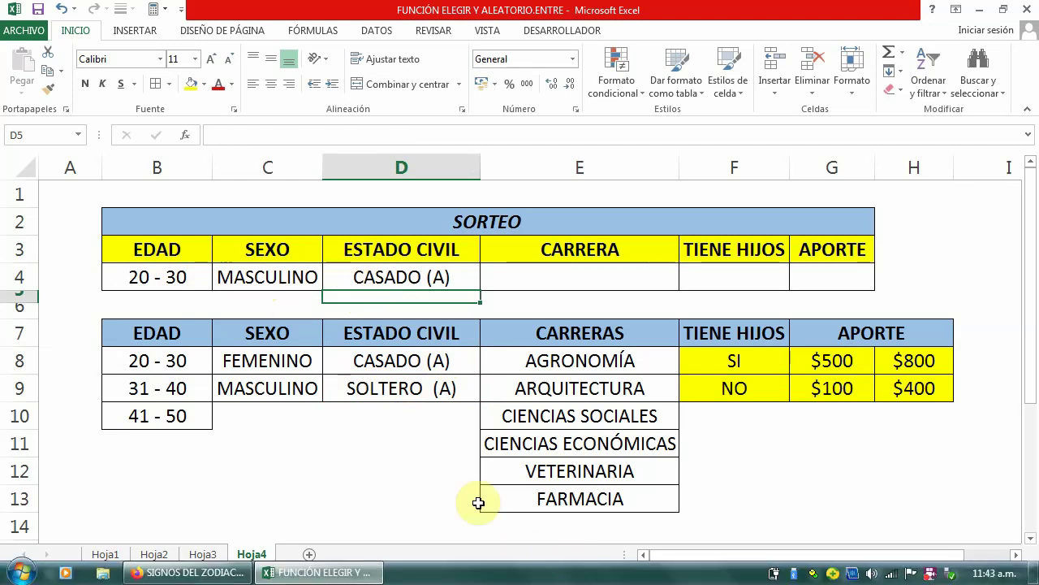
key("F9")
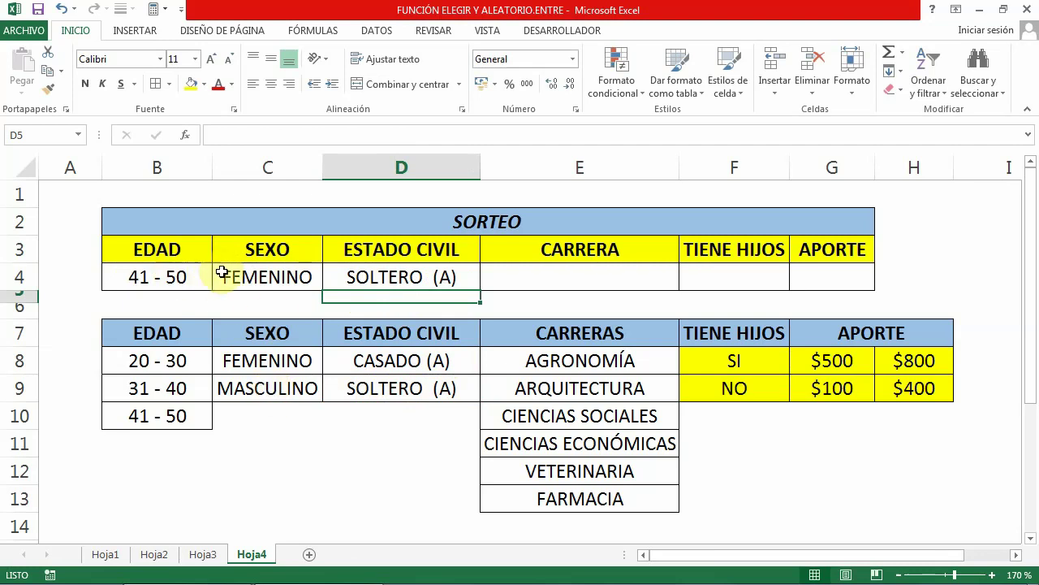
key("F9")
key("F9")
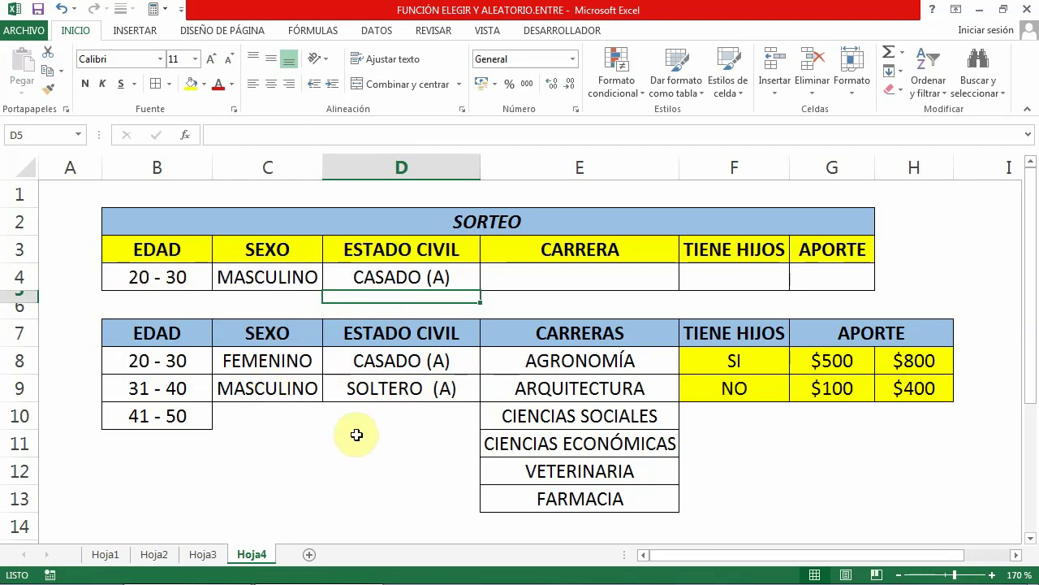
left_click(566, 276)
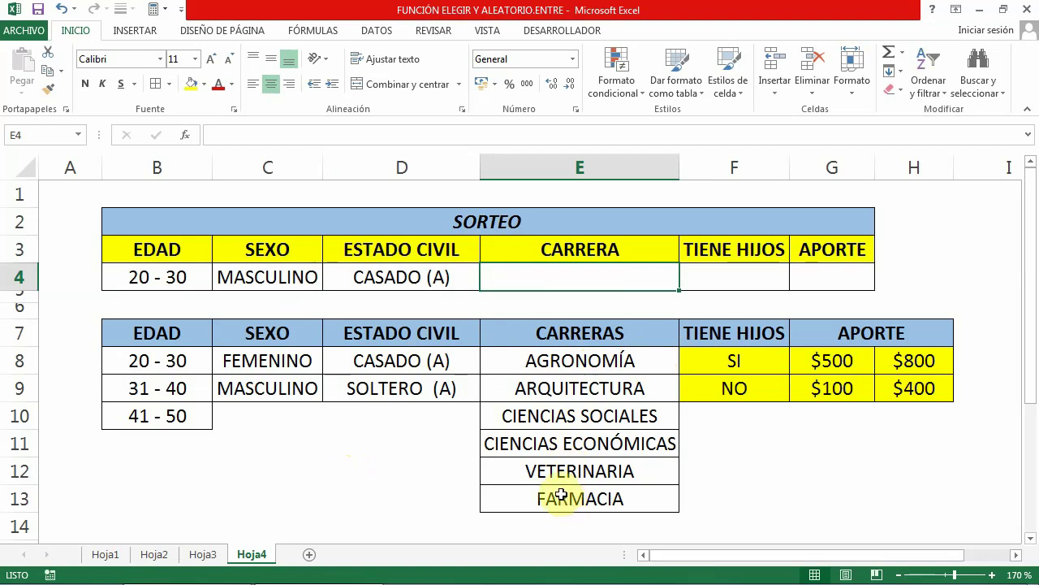
Step: Begin E4's formula as =ELEGIR(ALEATORIO.ENTRE(1;6); to pick a random career index
left_click(270, 133)
type("=")
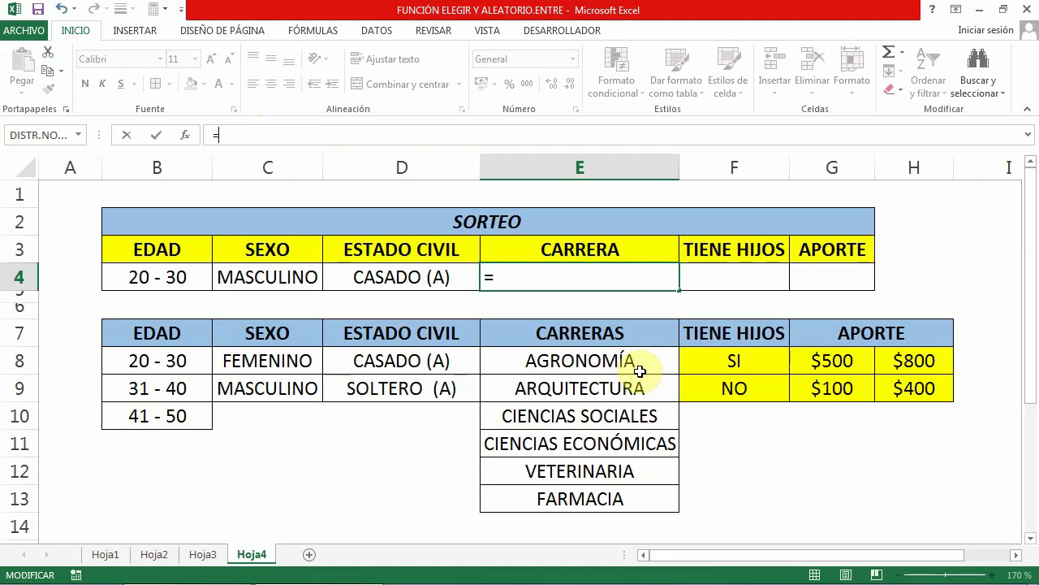
type("ELE")
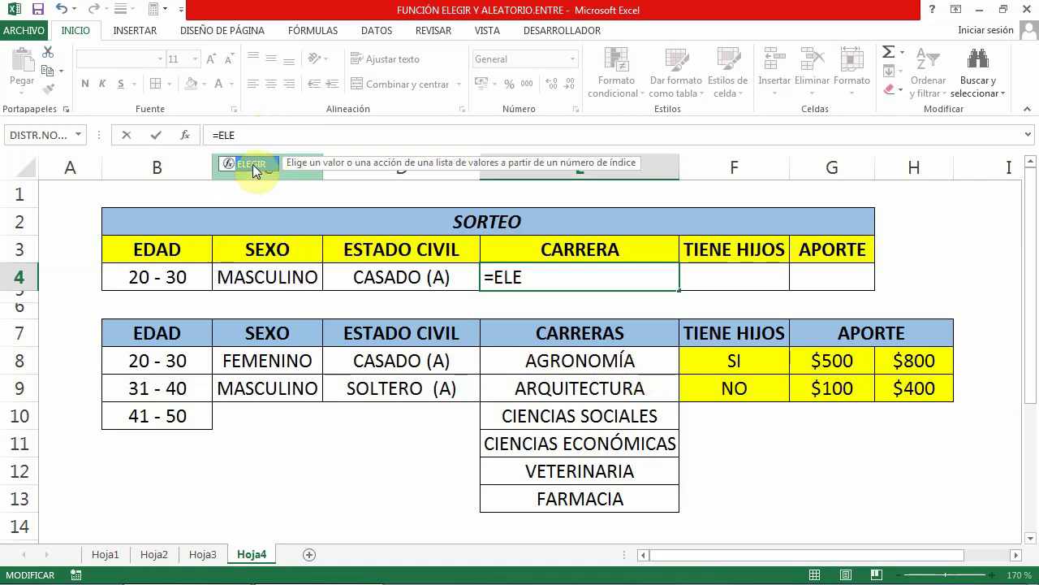
double_click(253, 164)
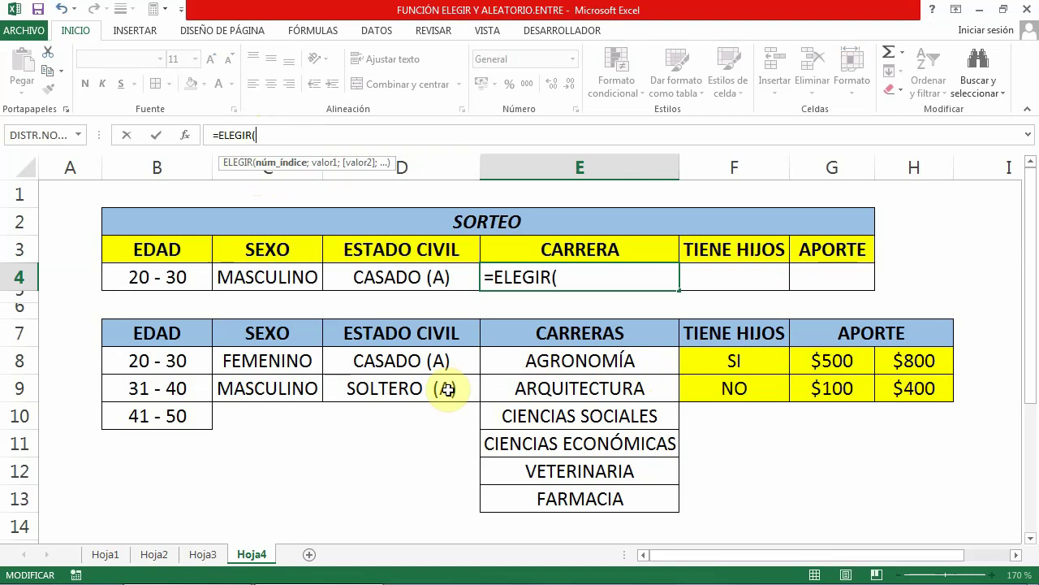
type("ALE")
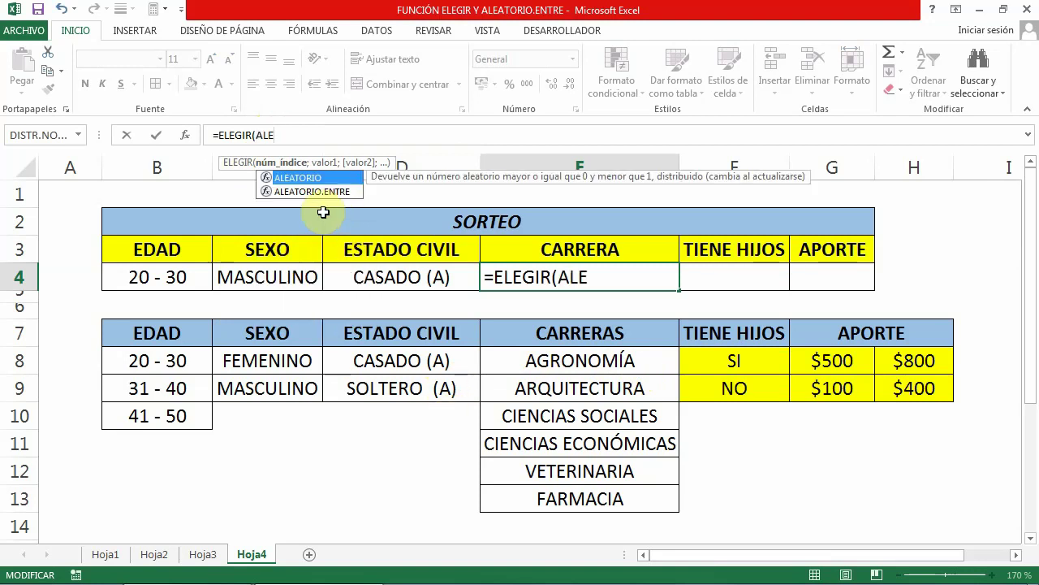
left_click(307, 196)
double_click(306, 193)
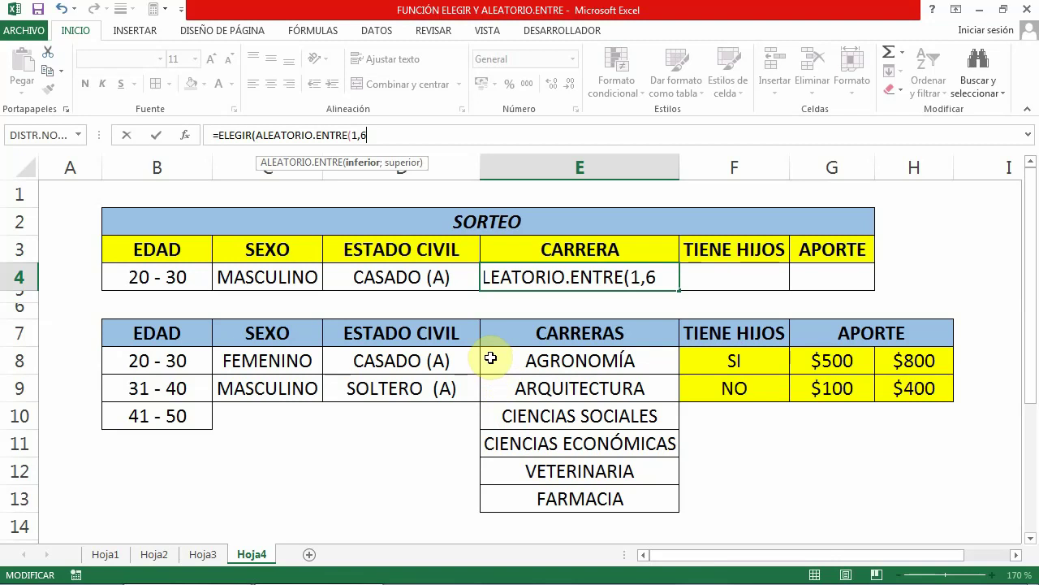
type(";6")
type(")")
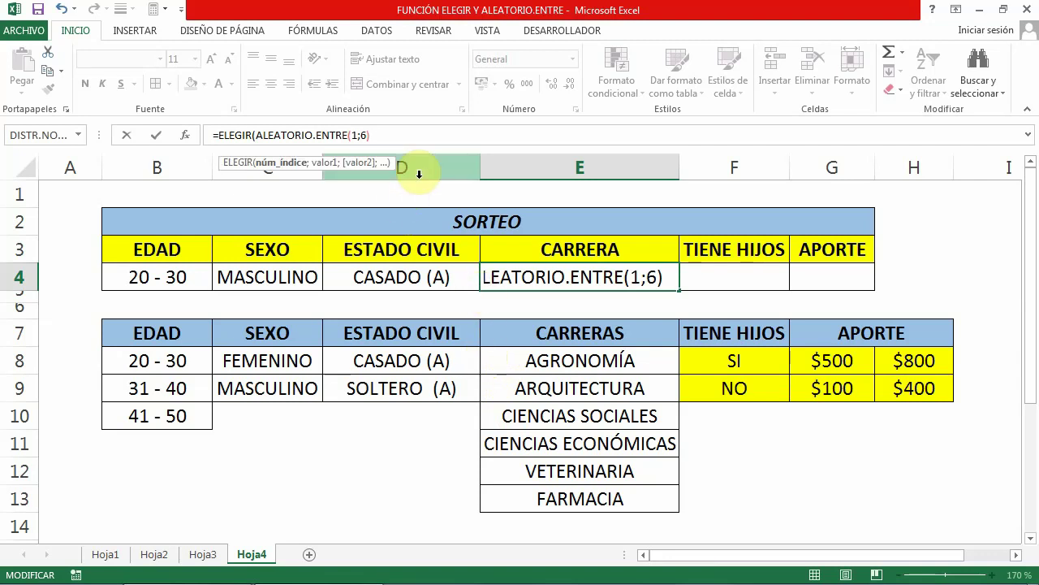
type(";")
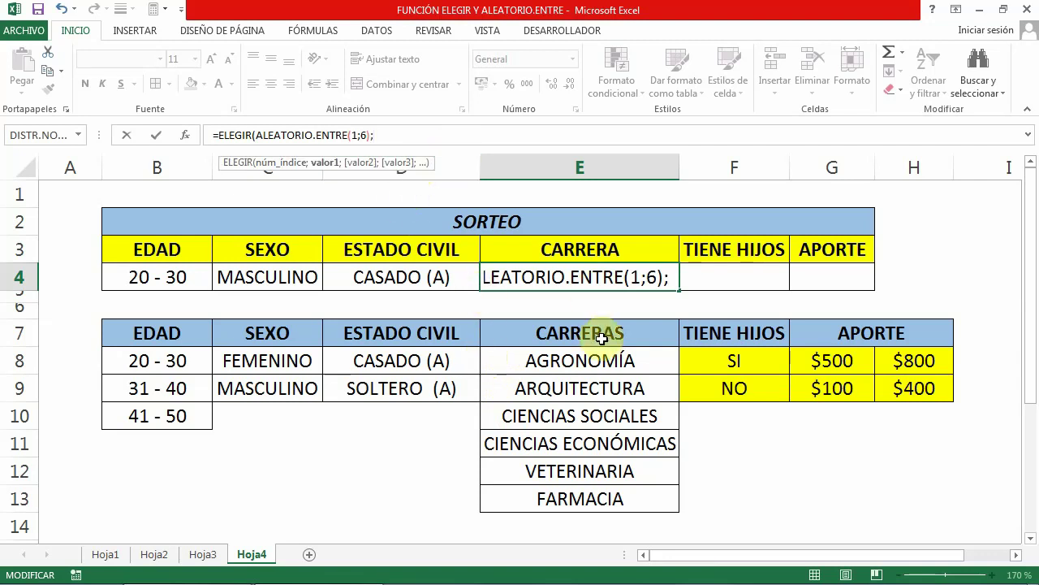
Step: Add the six careers E8 to E13, AGRONOMÍA through FARMACIA, as options and confirm the formula
left_click(566, 361)
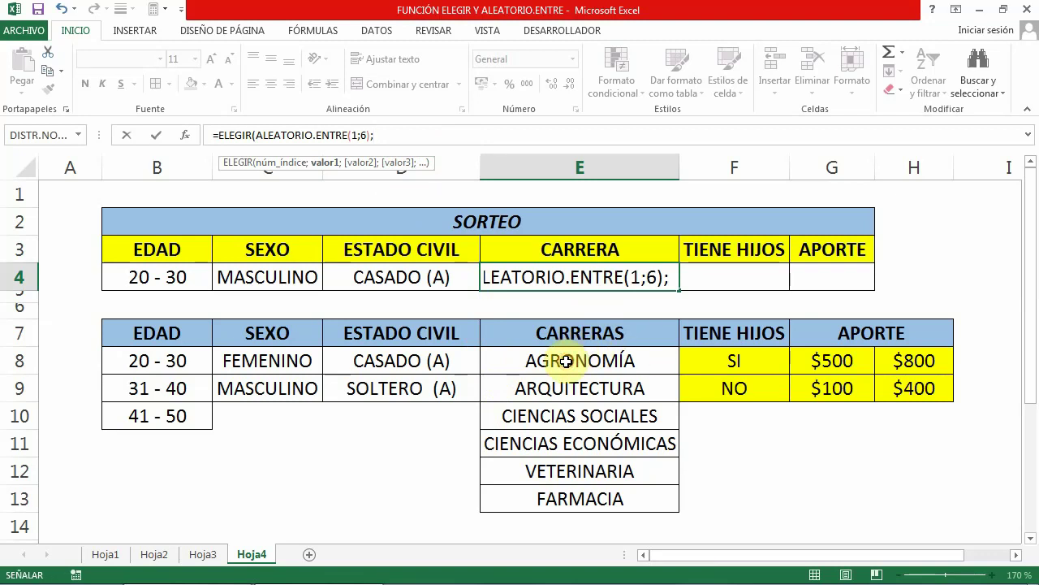
type("E8;")
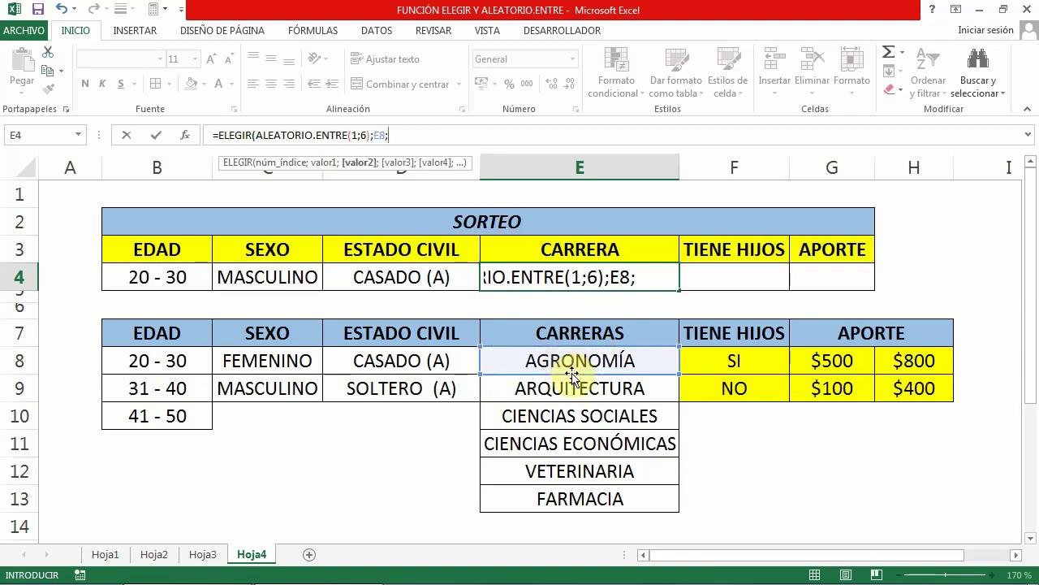
left_click(575, 389)
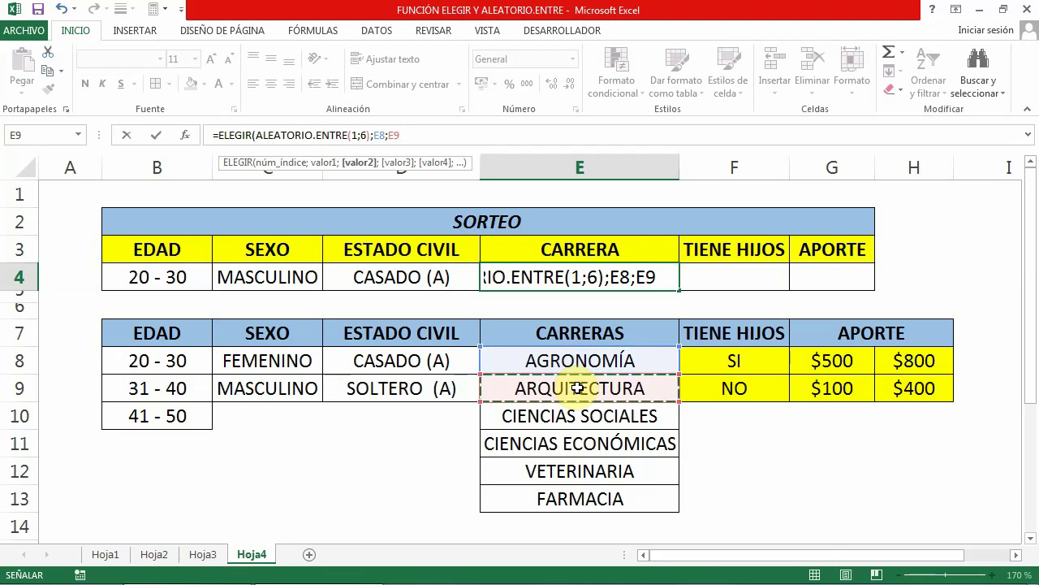
type(";")
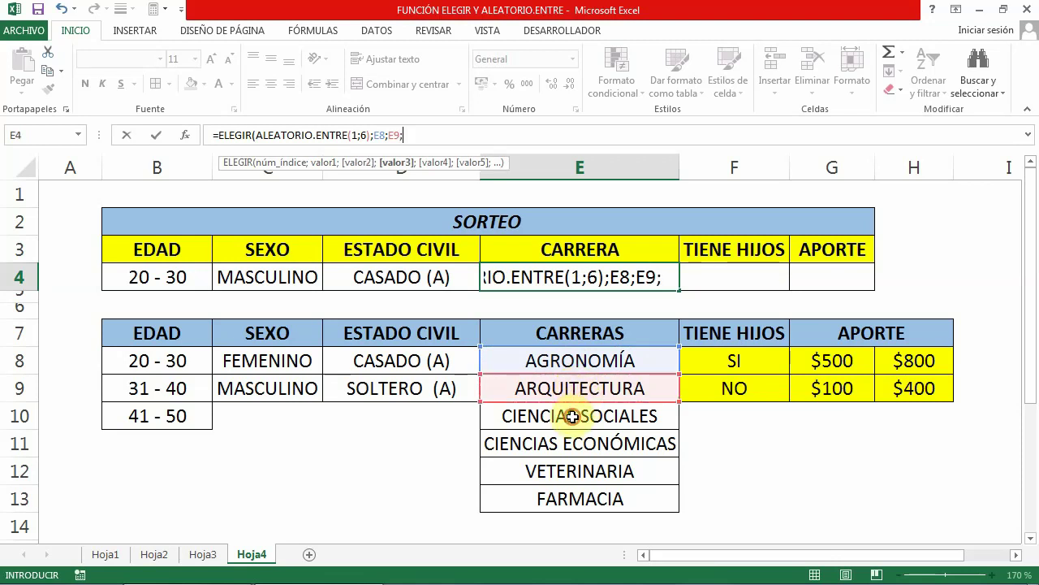
left_click(573, 416)
type(";")
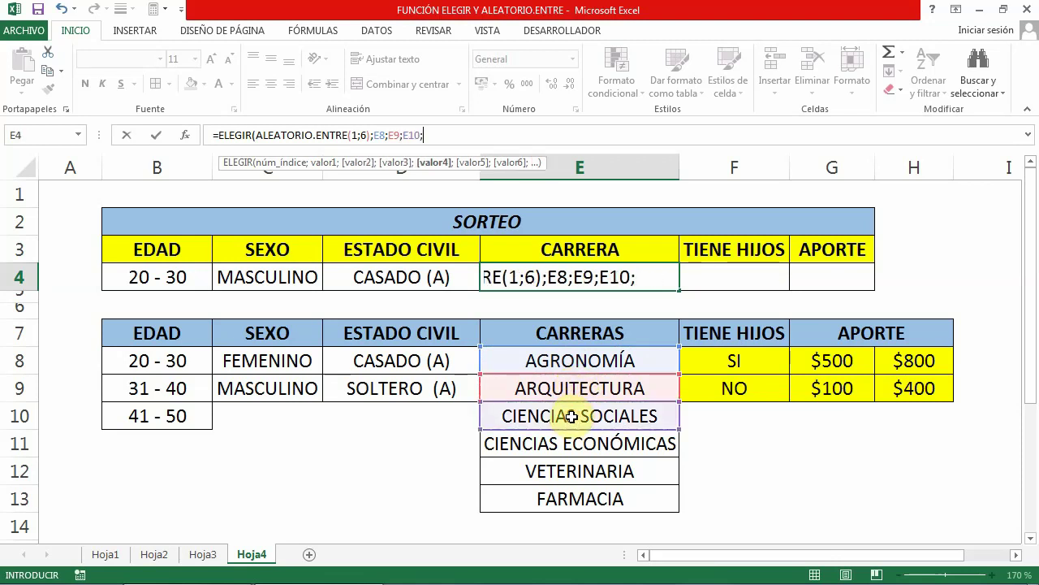
left_click(571, 442)
type(";")
left_click(569, 473)
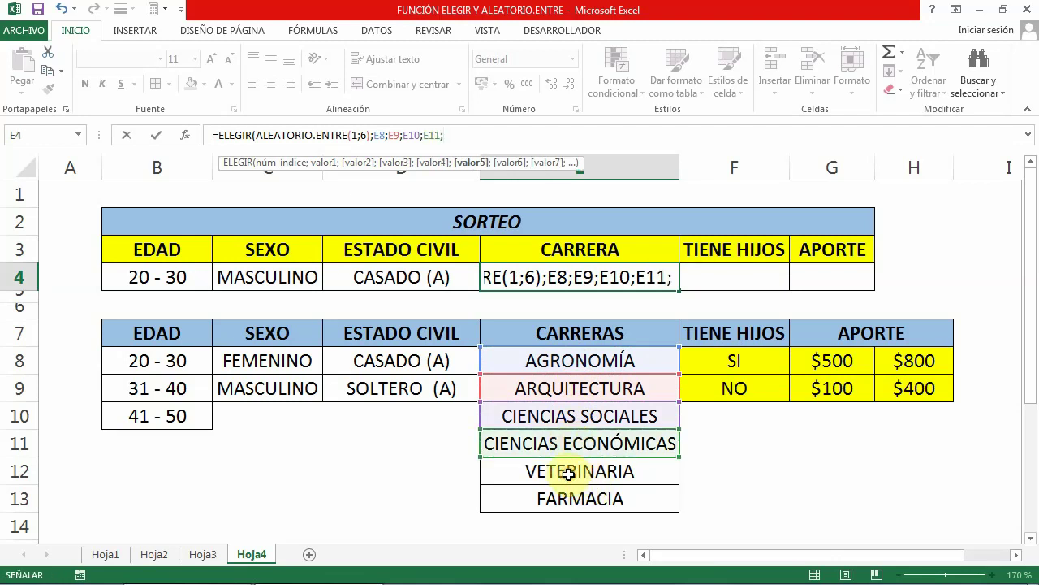
type("E12;")
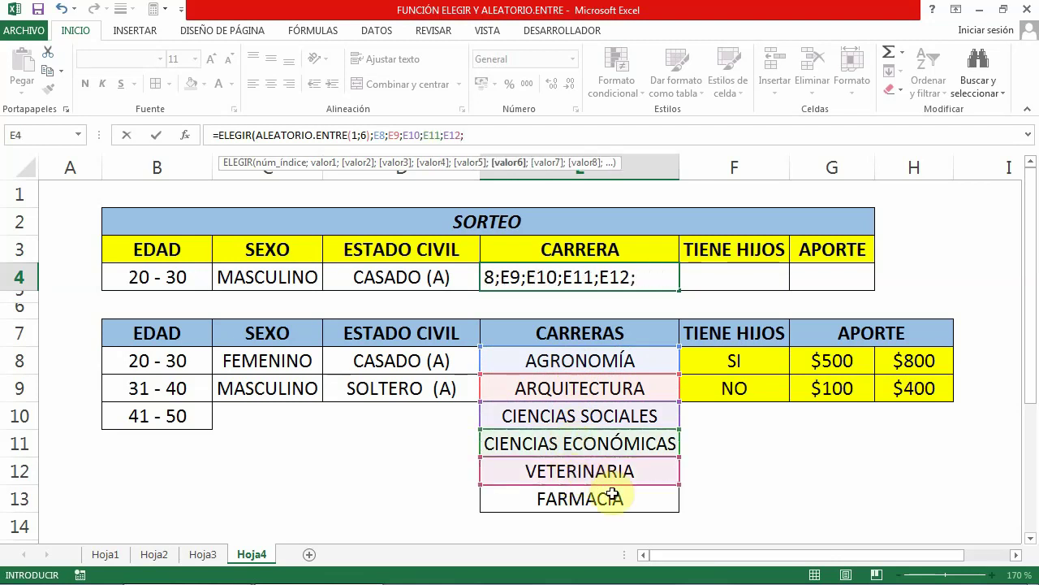
left_click(564, 499)
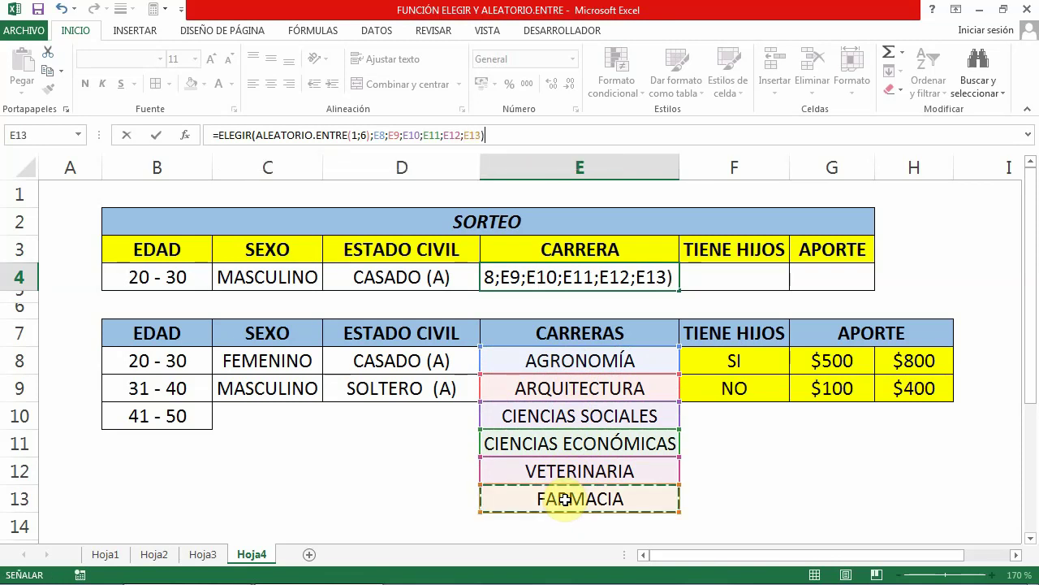
key("Return")
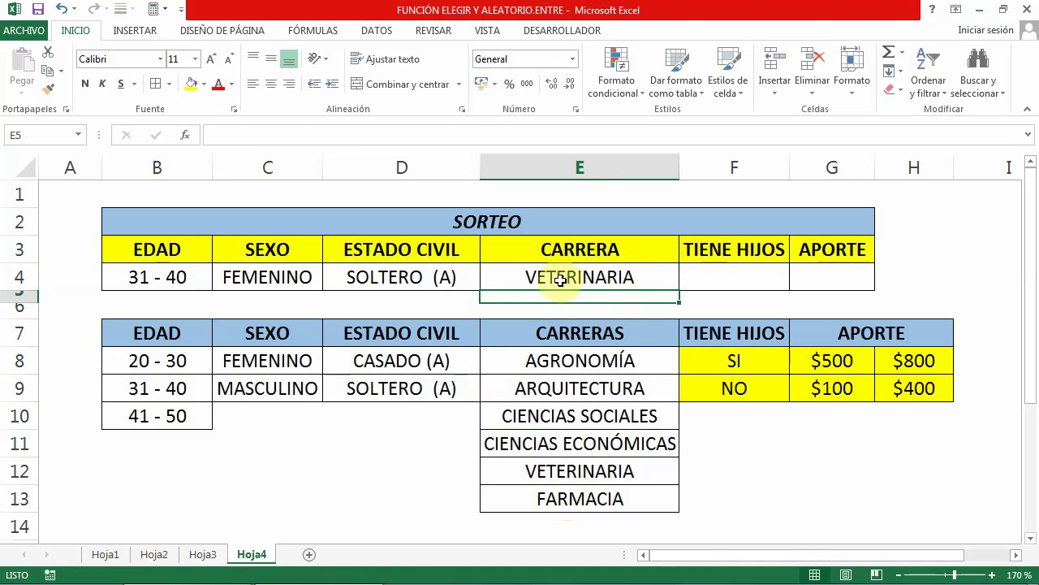
left_click(560, 278)
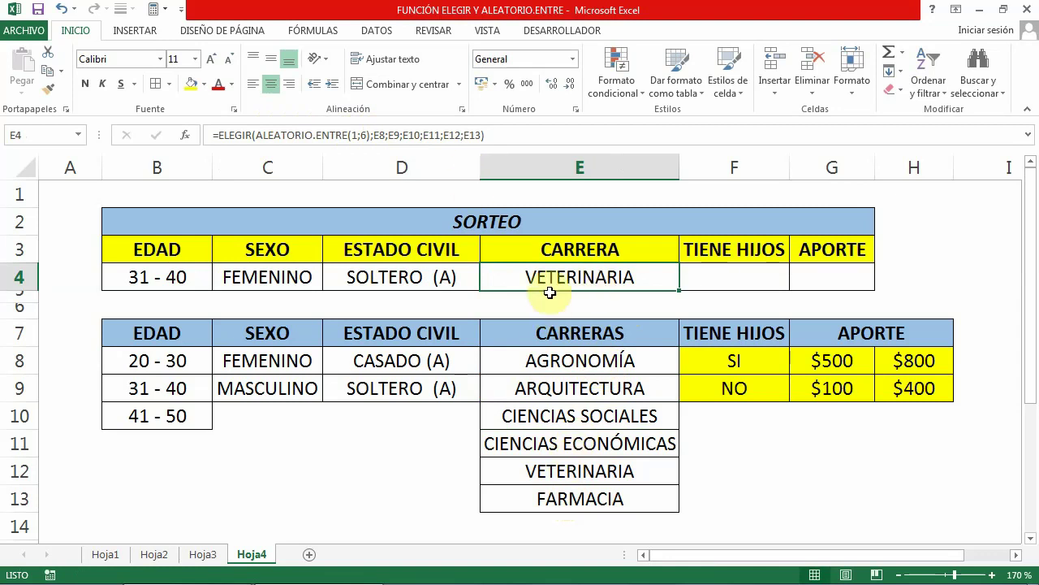
left_click(743, 487)
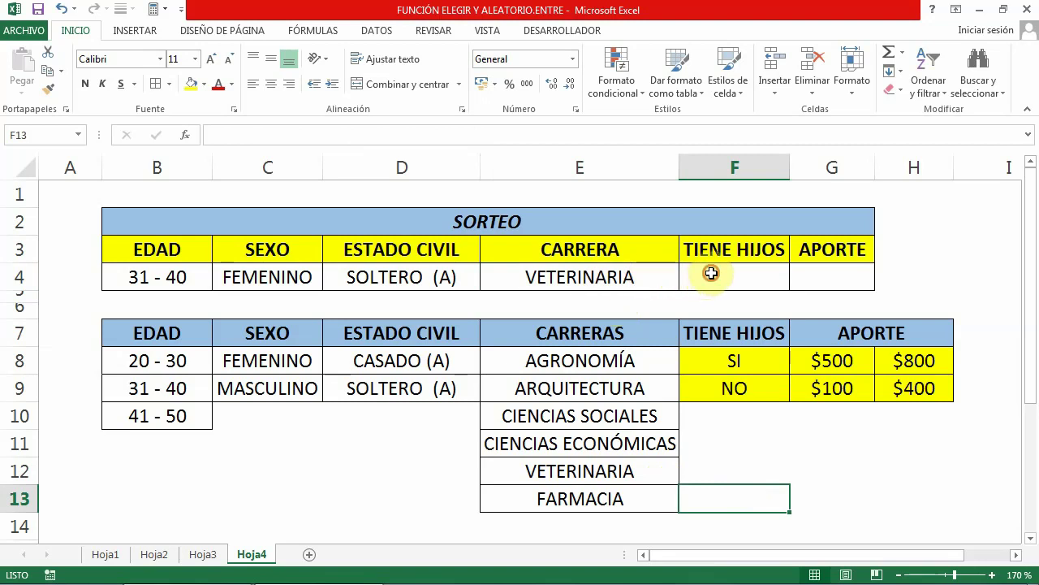
Step: Enter =ELEGIR(ALEATORIO.ENTRE(1;2);F8;F9) in F4 so TIENE HIJOS randomly shows SI or NO
left_click(712, 274)
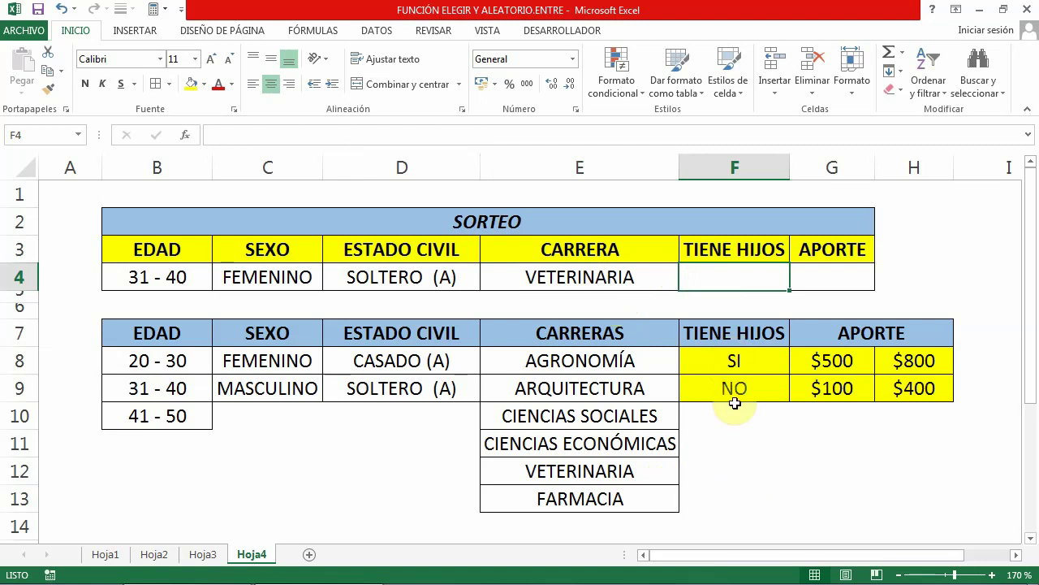
left_click(275, 136)
type("=")
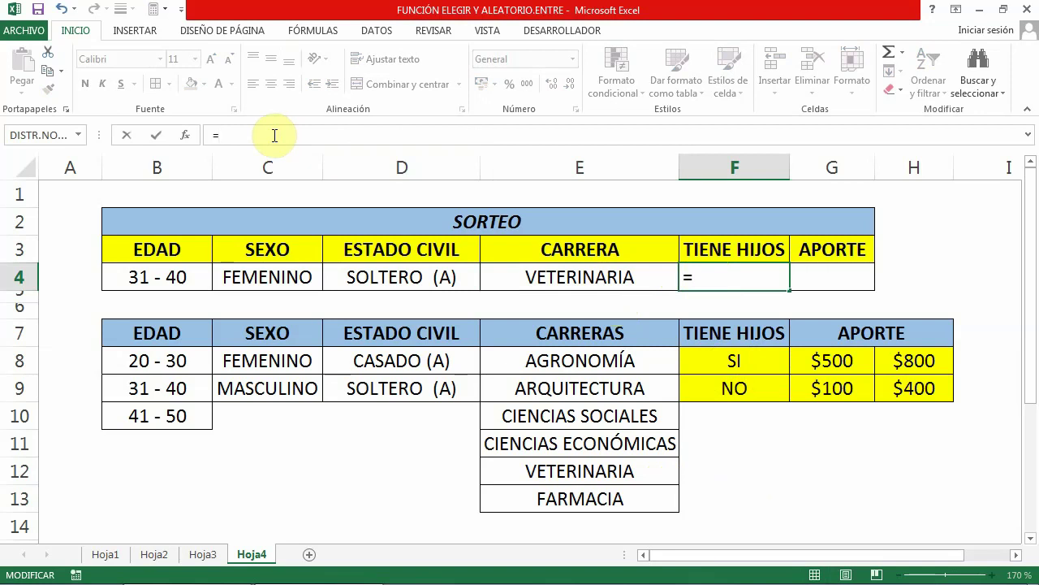
type("ELE")
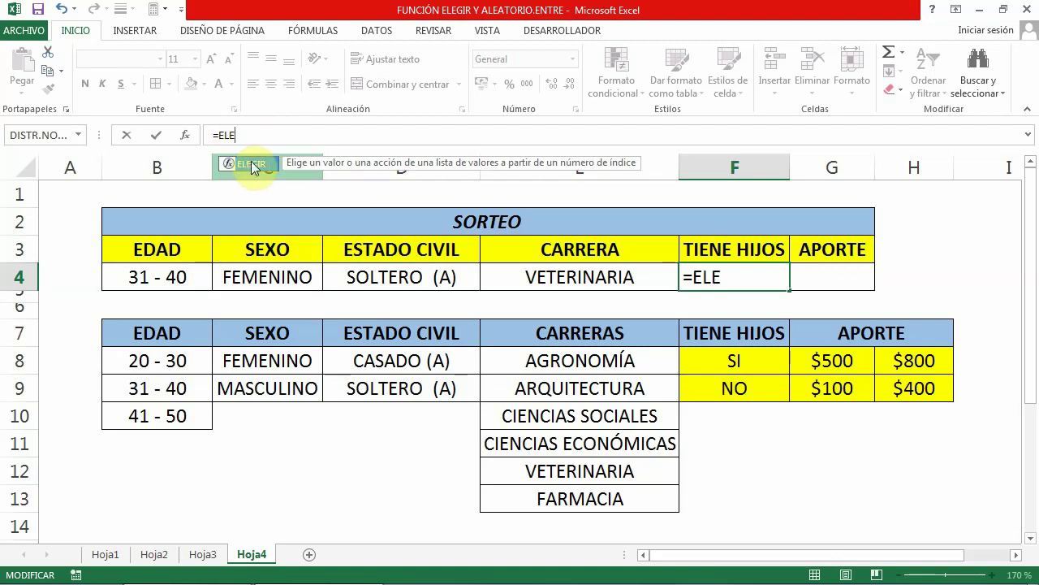
double_click(251, 163)
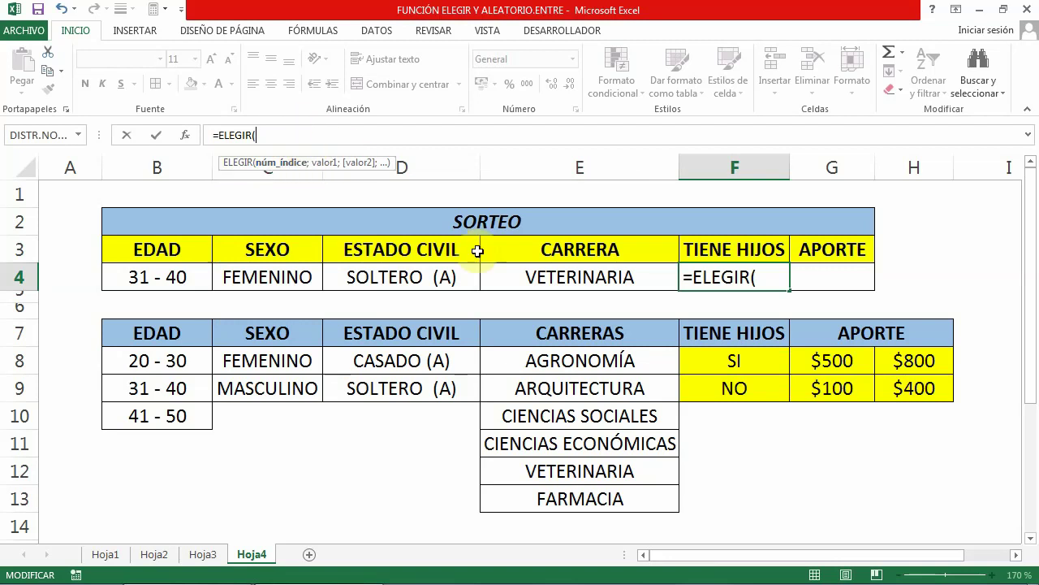
type("ALE")
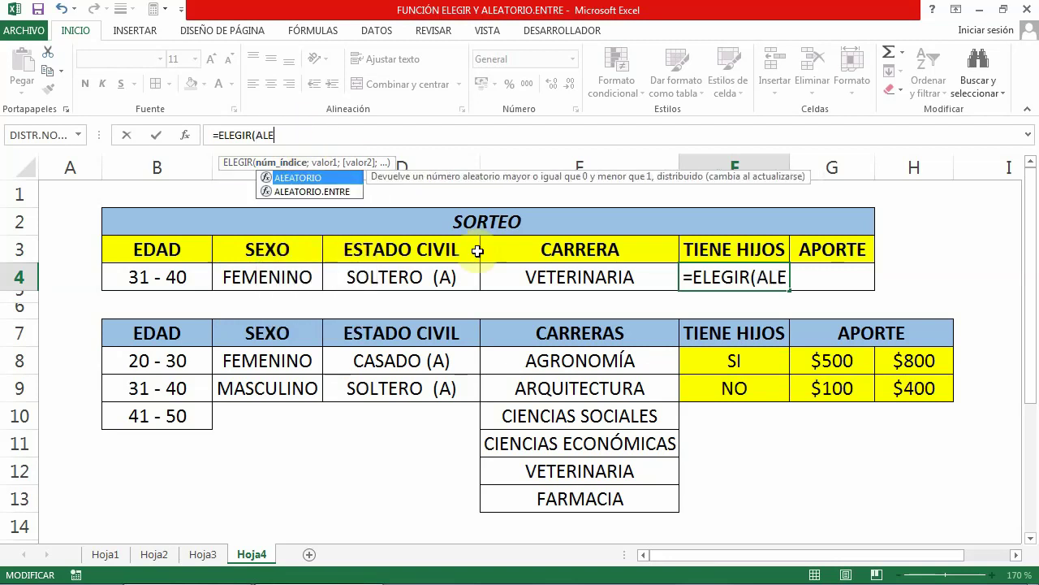
type("AT")
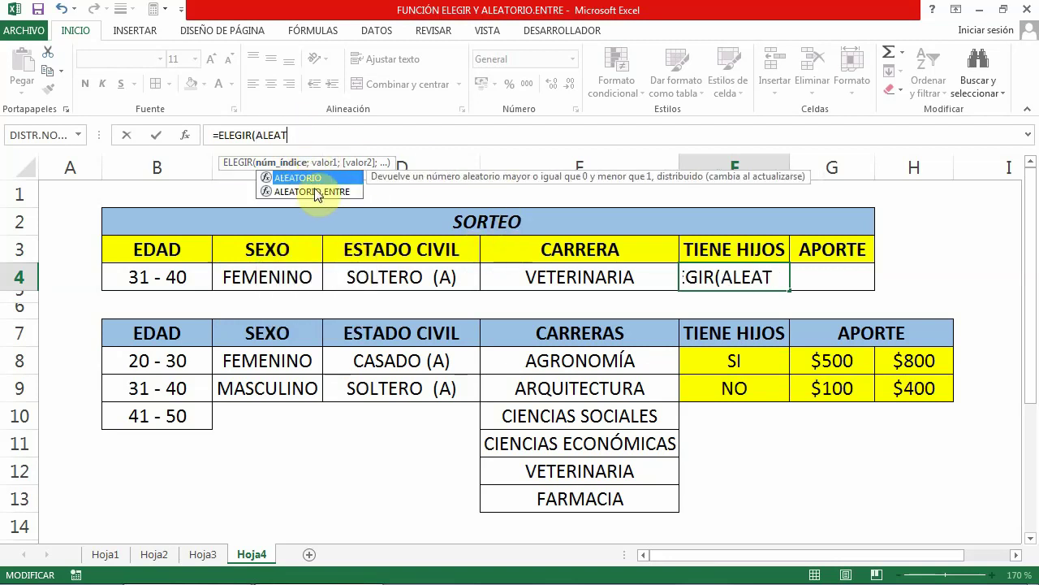
double_click(314, 189)
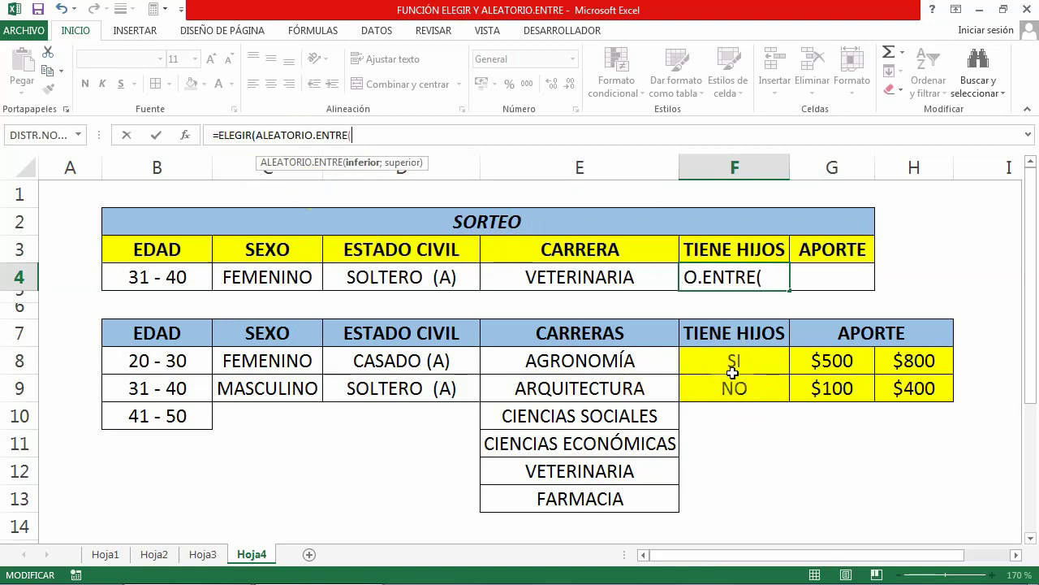
type("1")
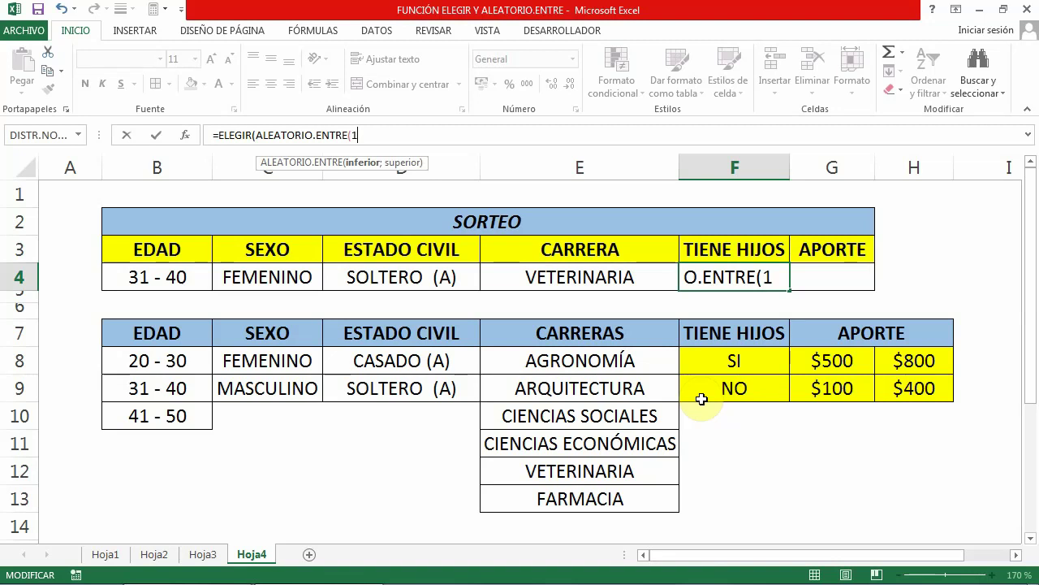
type(";2")
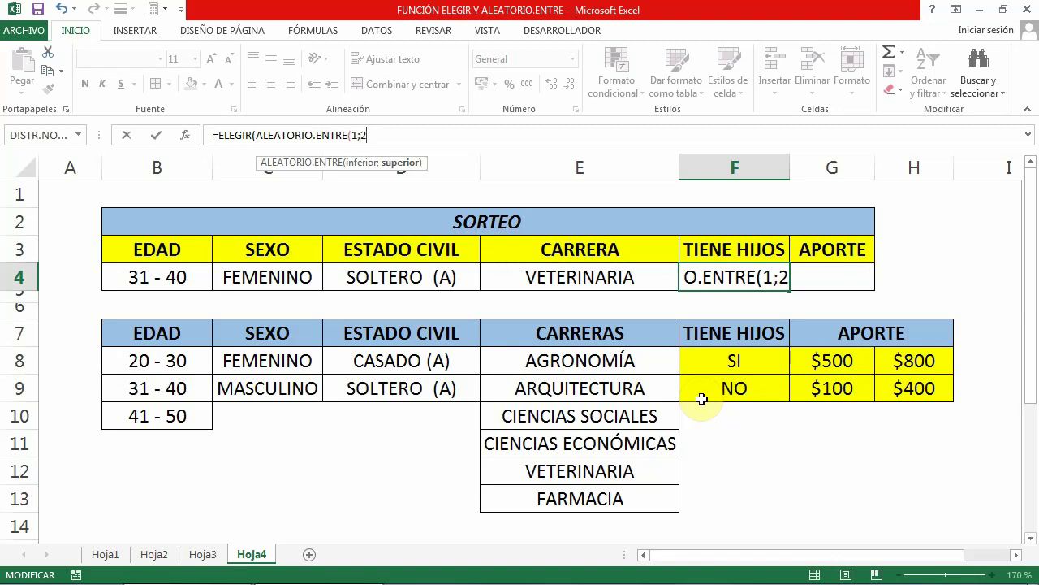
type(")")
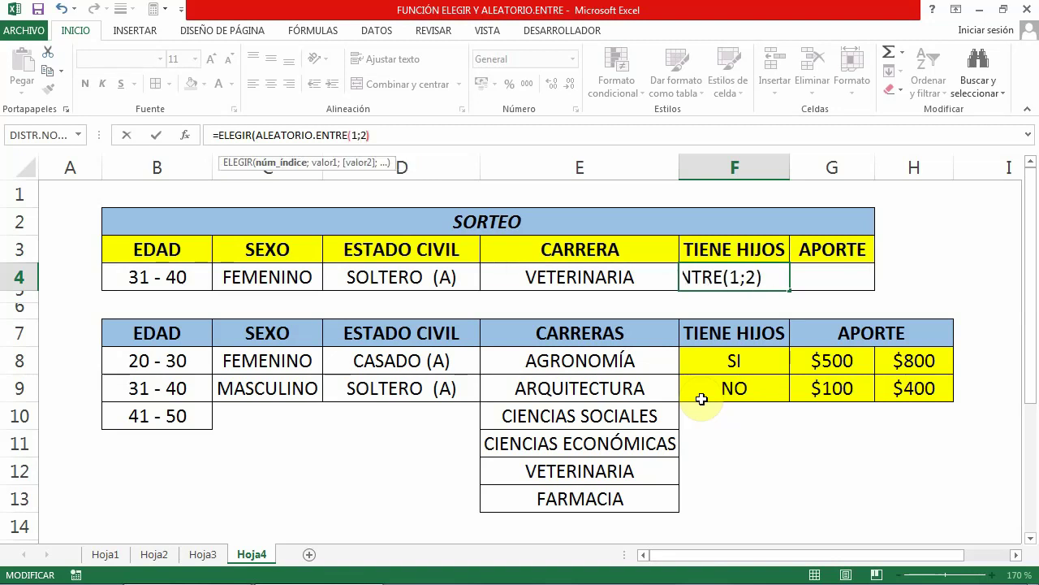
type(";")
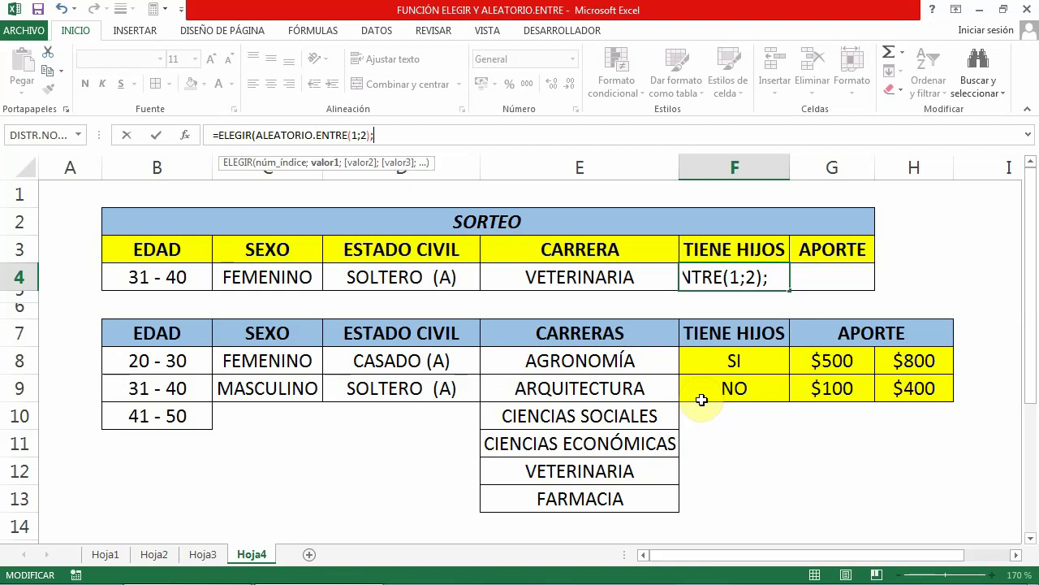
left_click(731, 362)
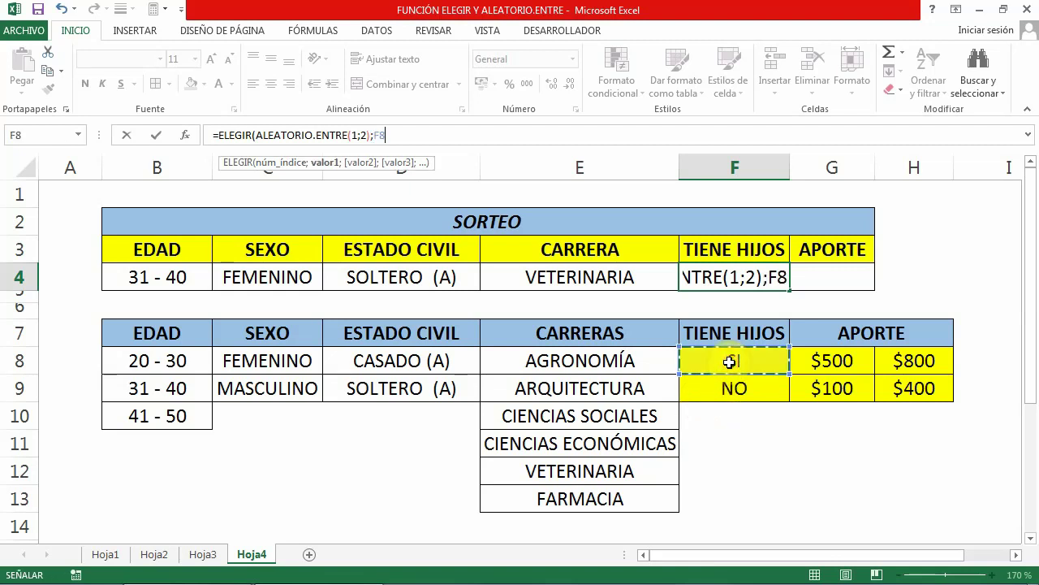
type(";")
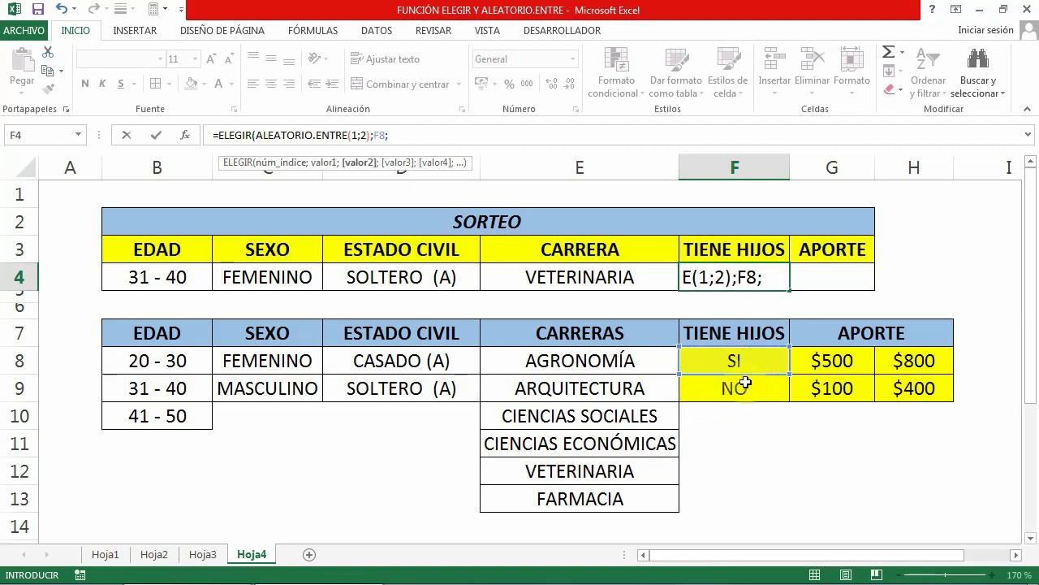
left_click(730, 390)
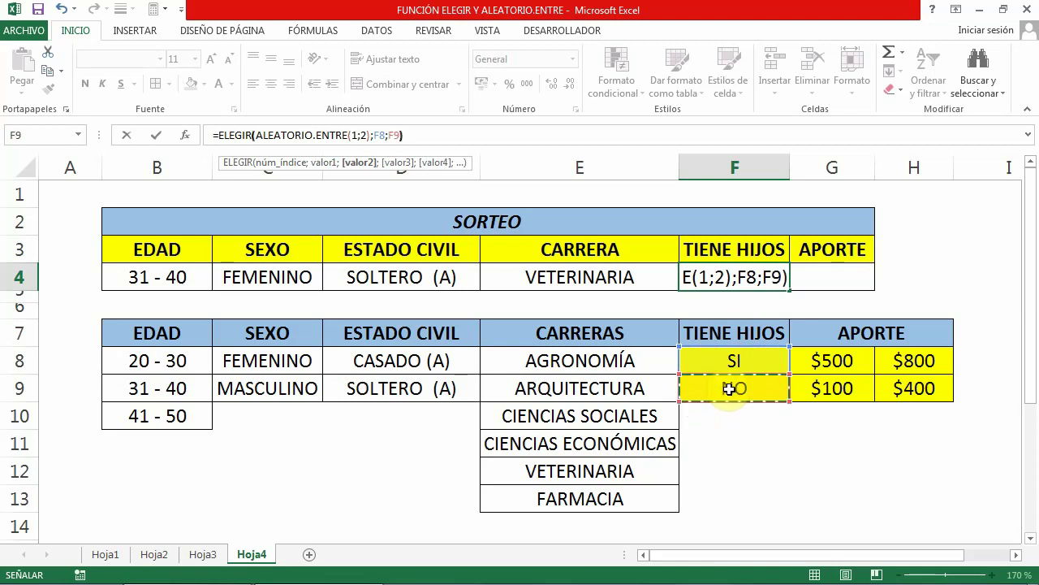
key("Return")
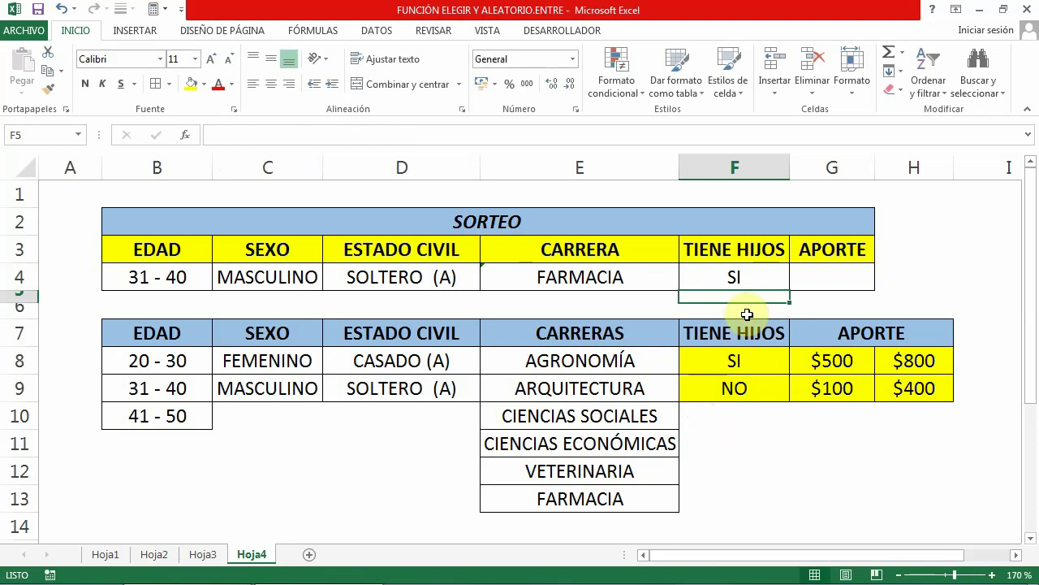
left_click(753, 449)
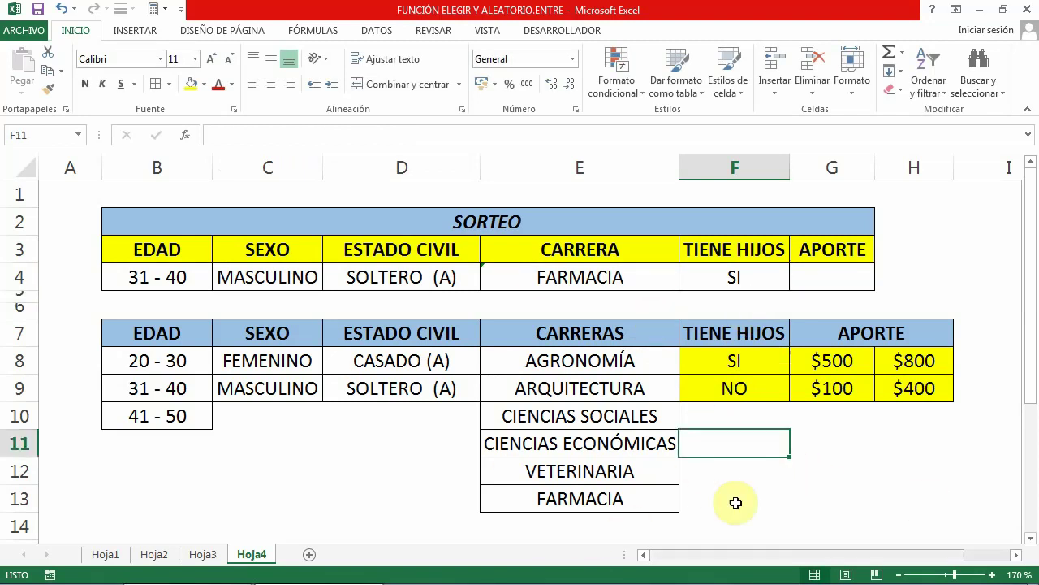
key("F9")
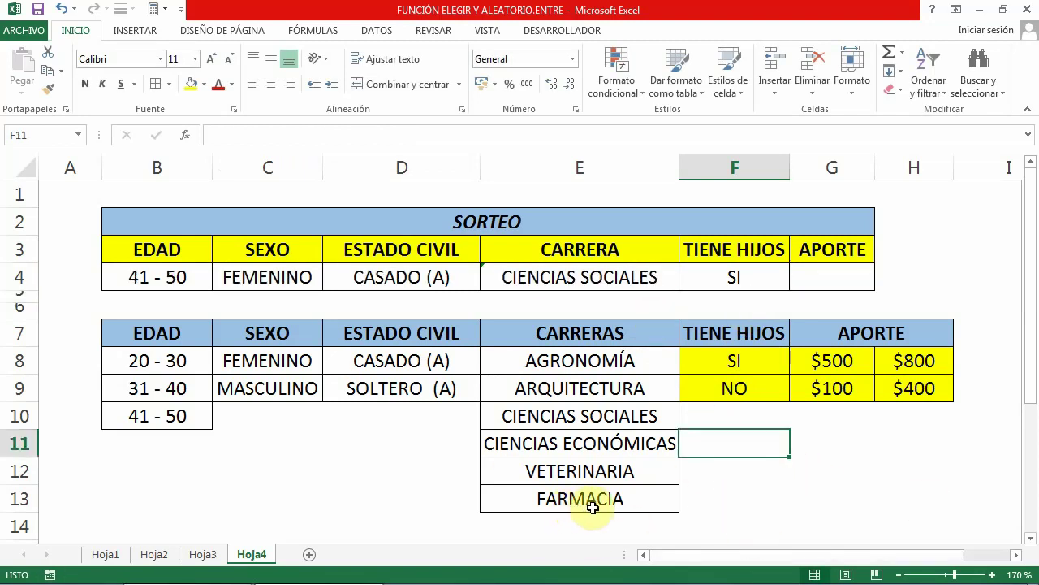
key("F9")
key("F9")
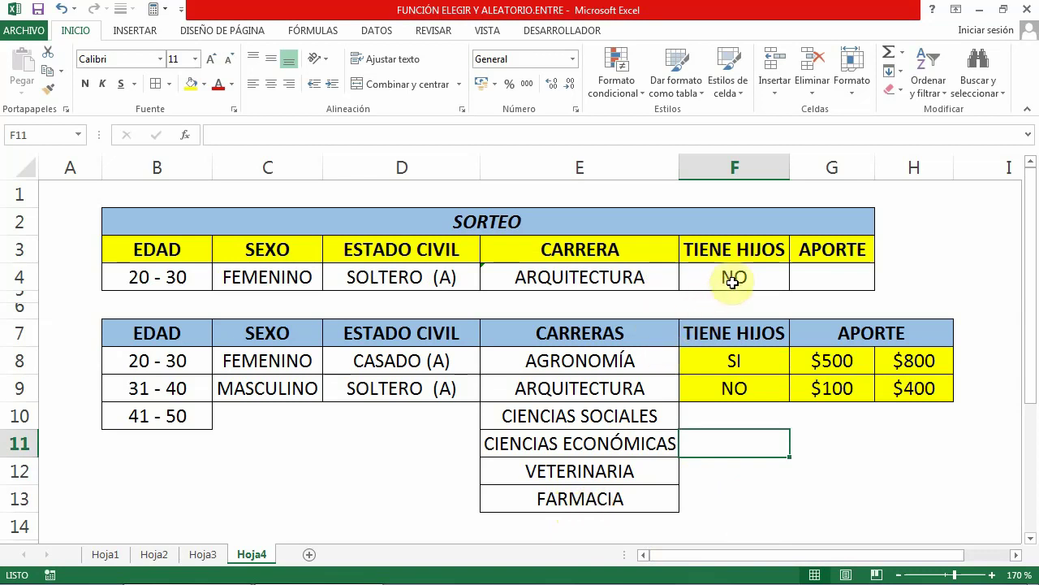
key("F9")
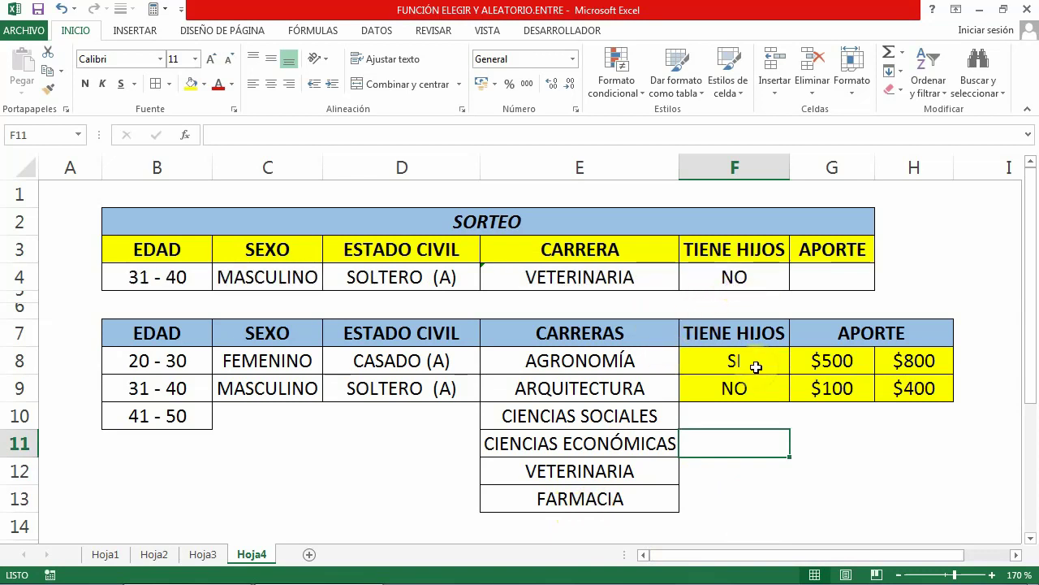
key("F9")
key("F9")
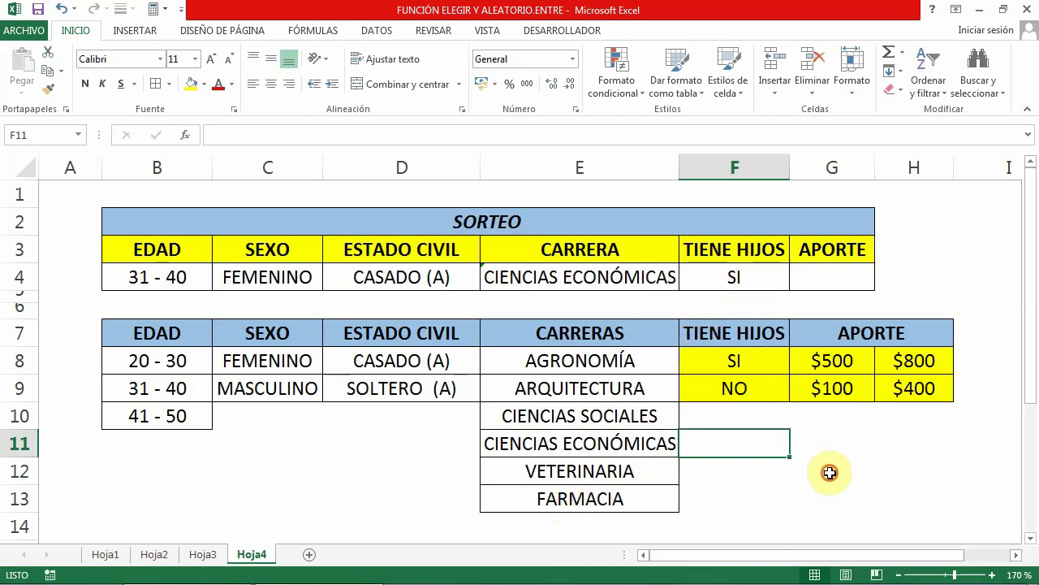
left_click(829, 472)
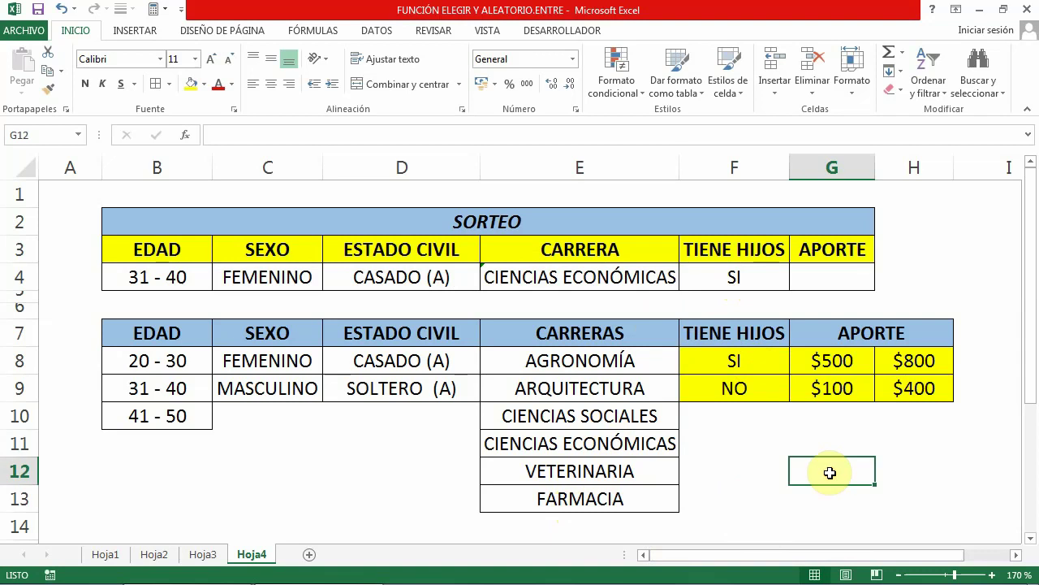
Step: Start G4's formula as =SI(F4=F8;ALEATORIO.ENTRE( to test whether TIENE HIJOS is SI
left_click(841, 274)
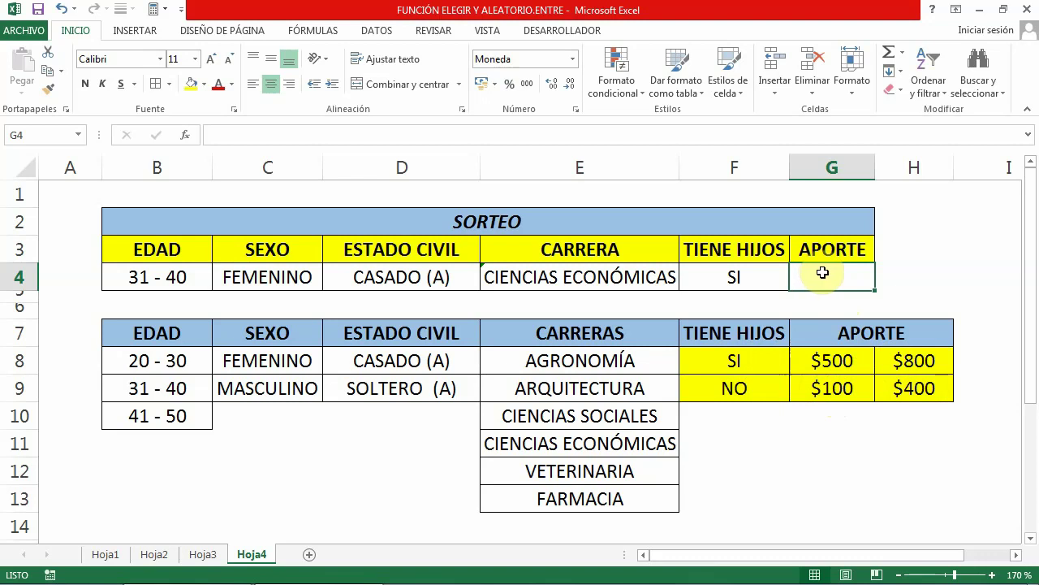
left_click(300, 135)
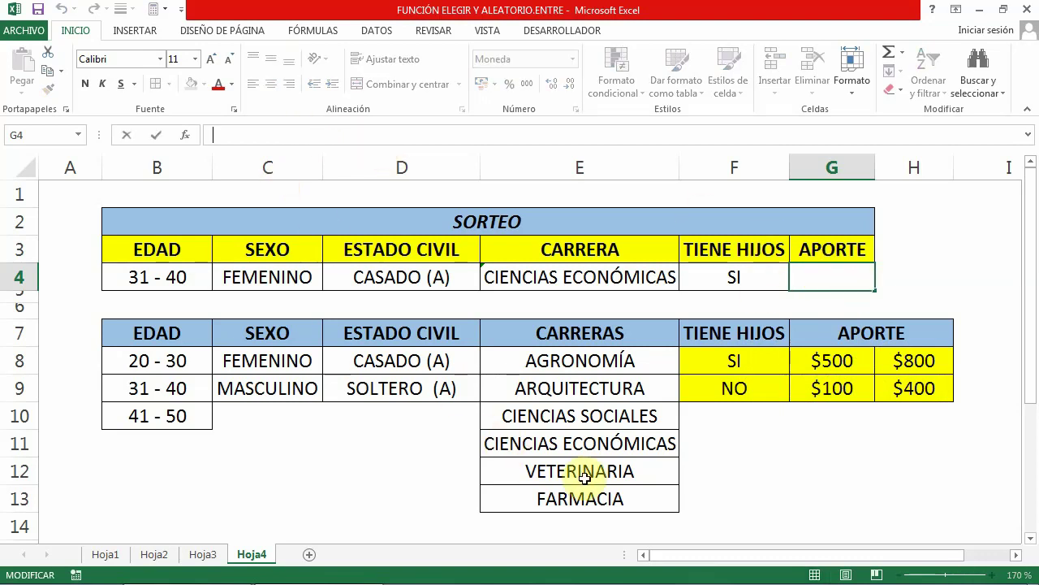
type("=")
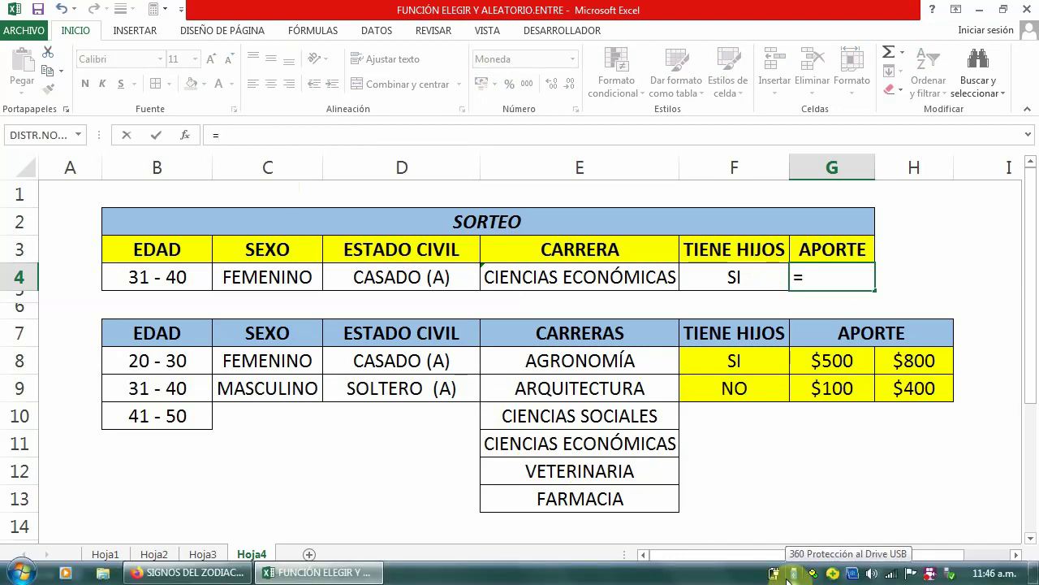
type("SI")
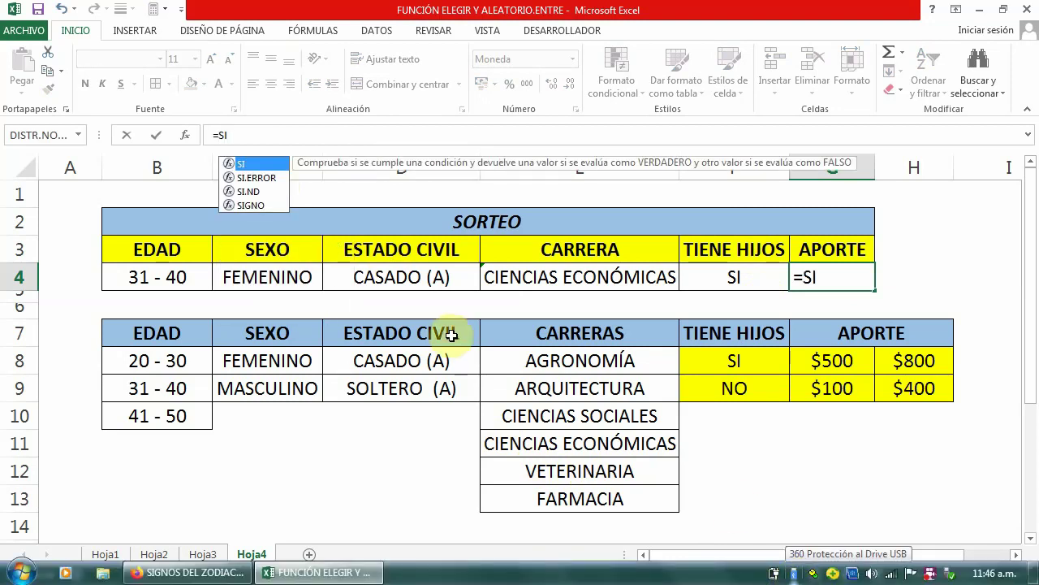
double_click(245, 164)
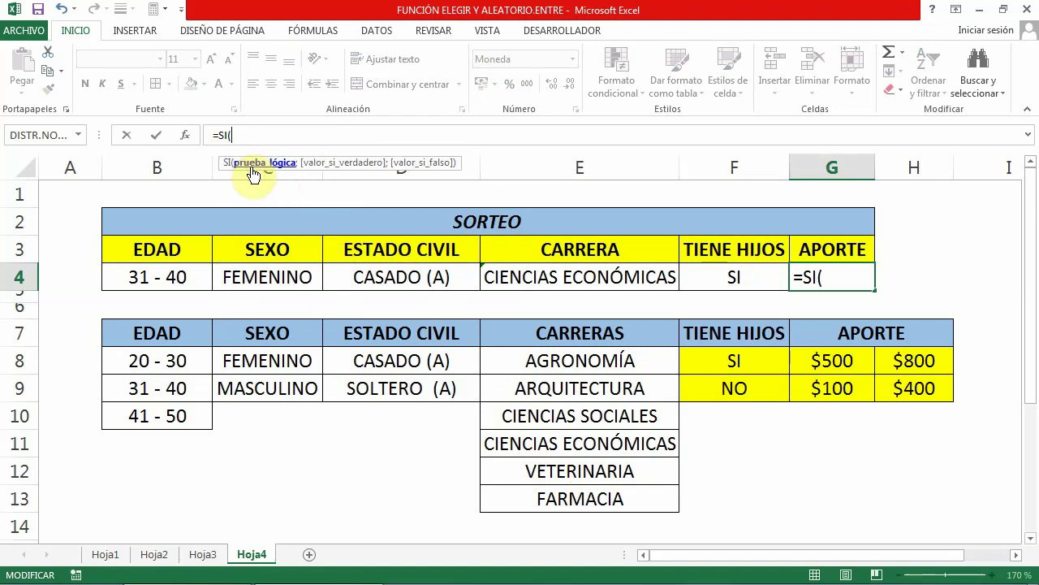
left_click(733, 276)
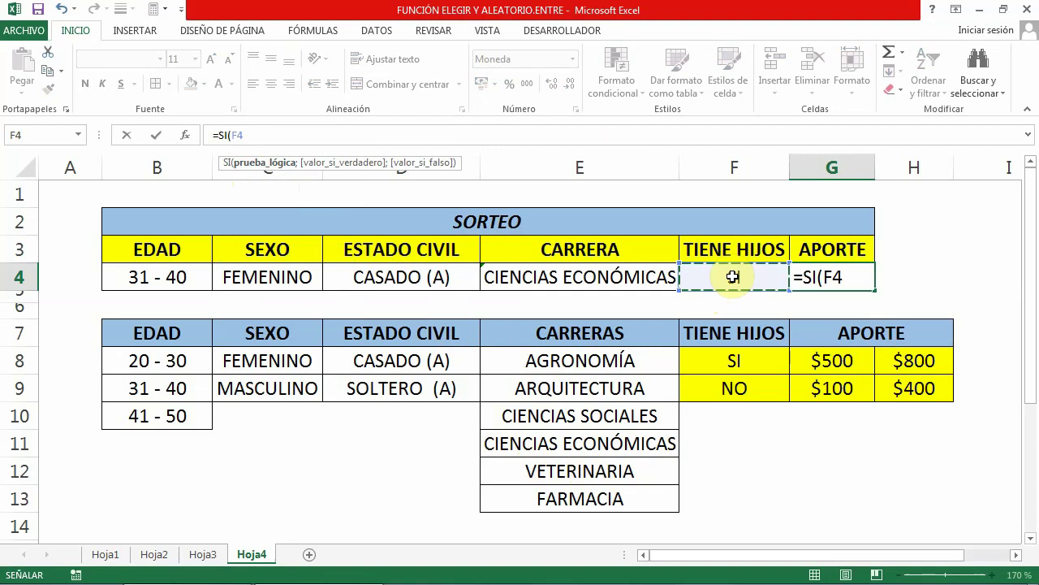
type("=")
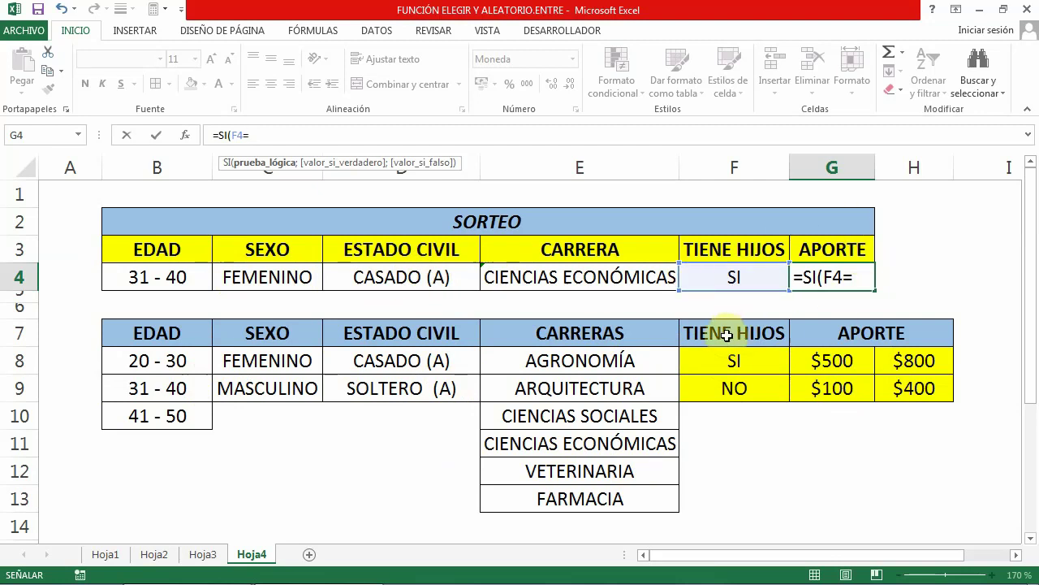
left_click(734, 360)
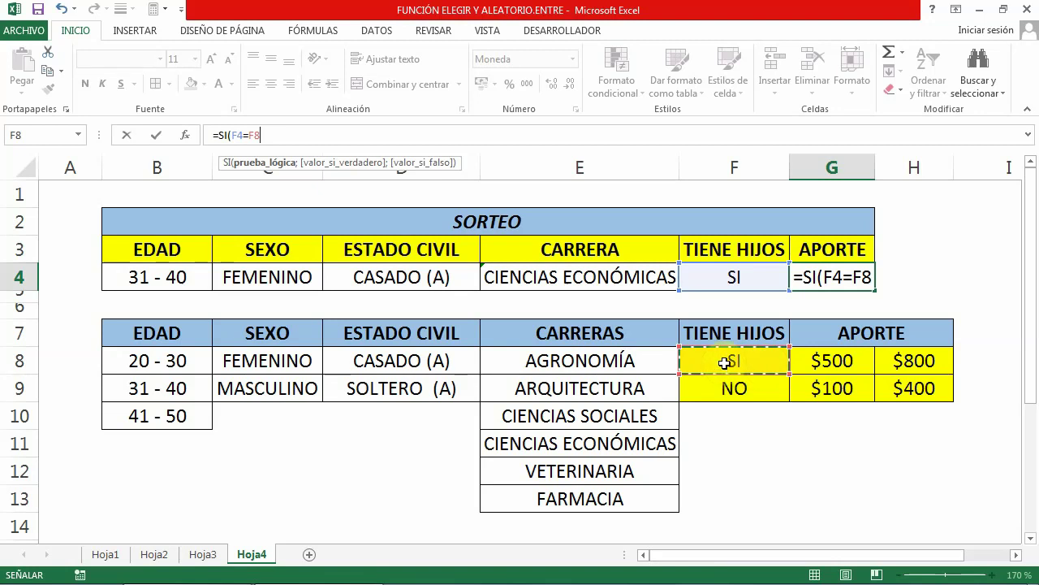
type(";")
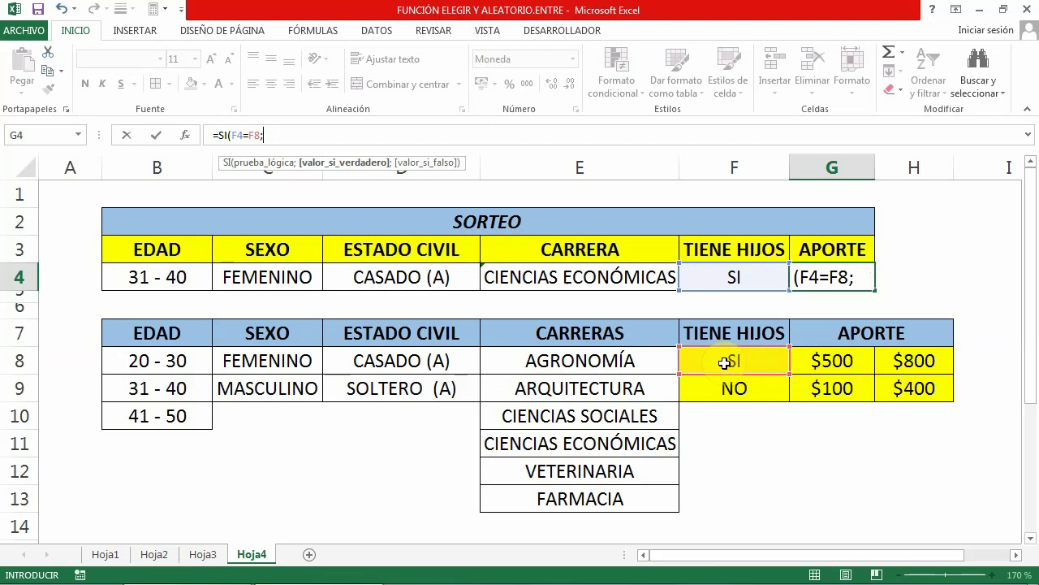
type("ALEAT")
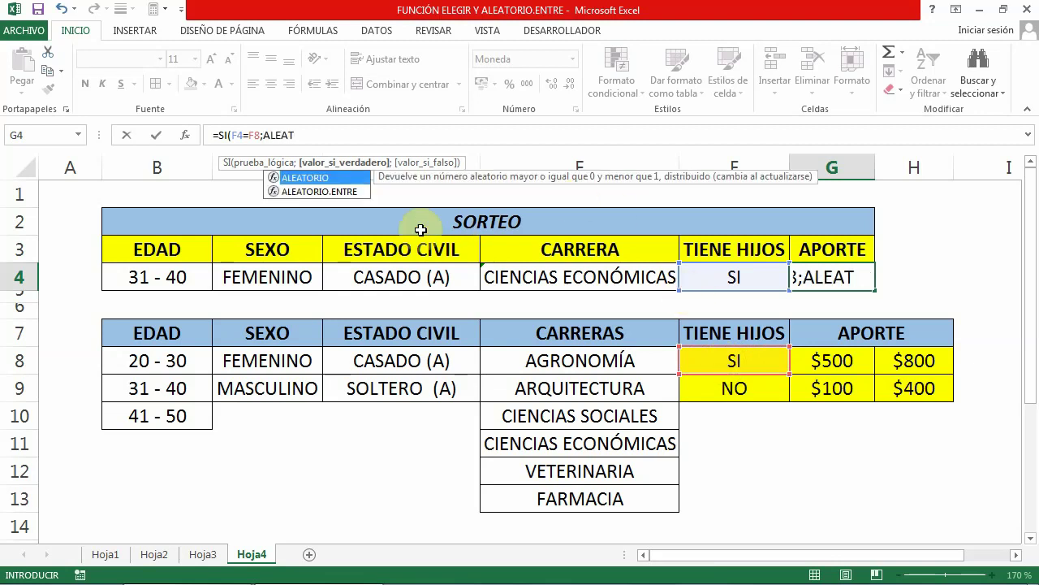
double_click(302, 192)
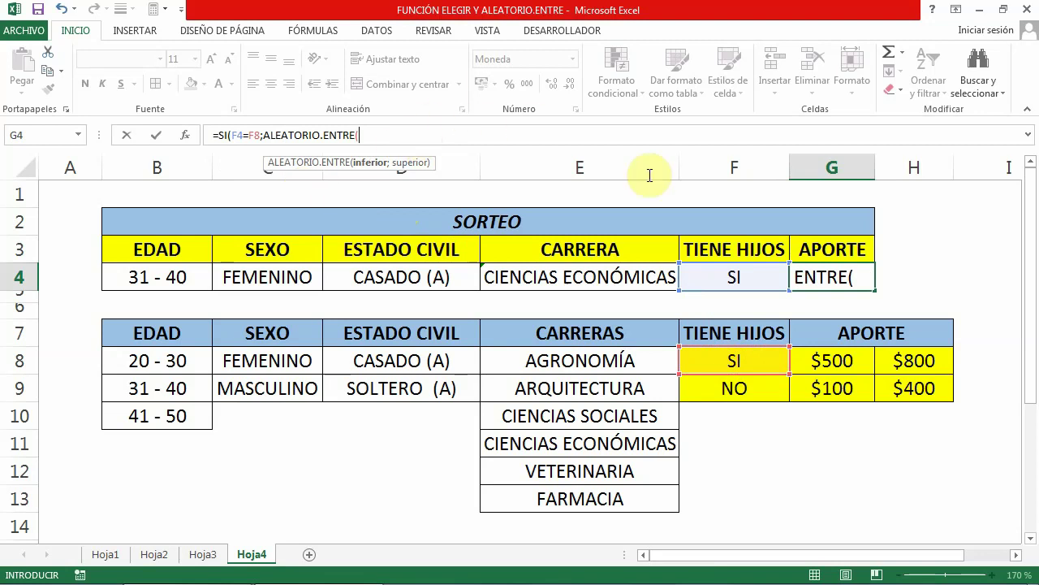
Step: Complete G4 as =SI(F4=F8;ALEATORIO.ENTRE(G8;H8);ALEATORIO.ENTRE(G9;H9)) and commit it
left_click(824, 361)
type(";")
left_click(917, 363)
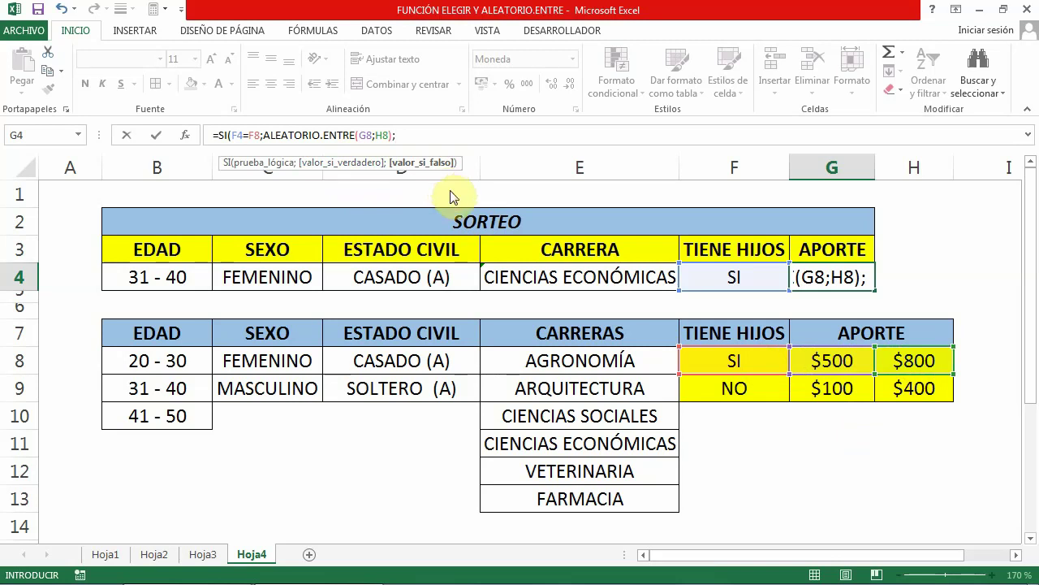
type("ALEAT")
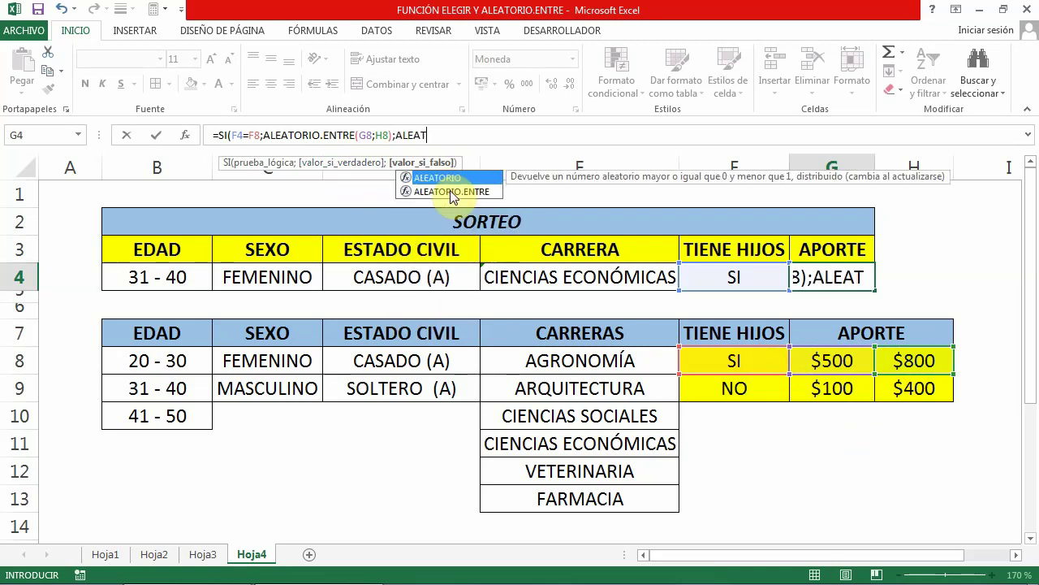
double_click(452, 193)
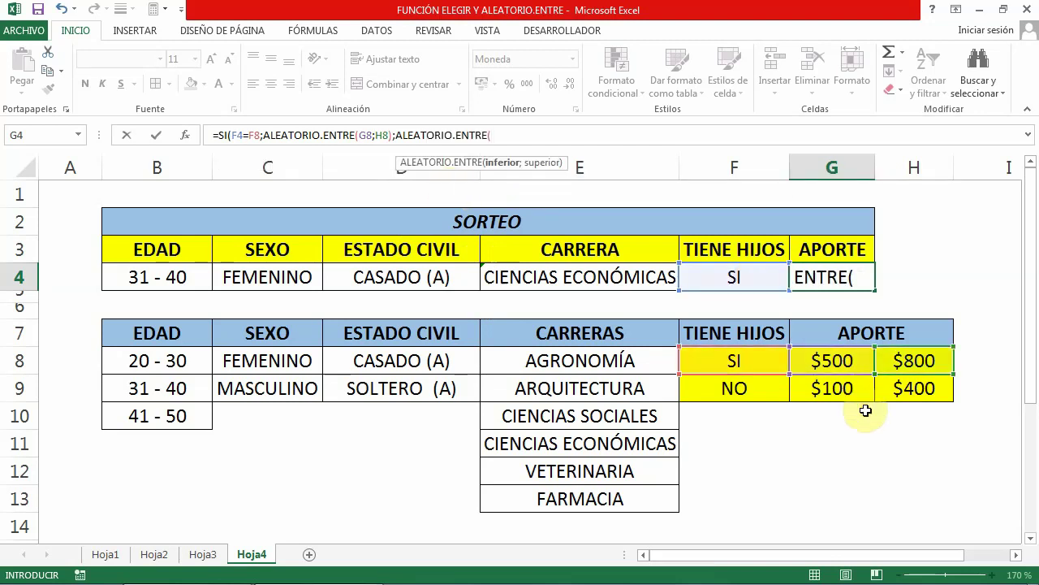
left_click(831, 387)
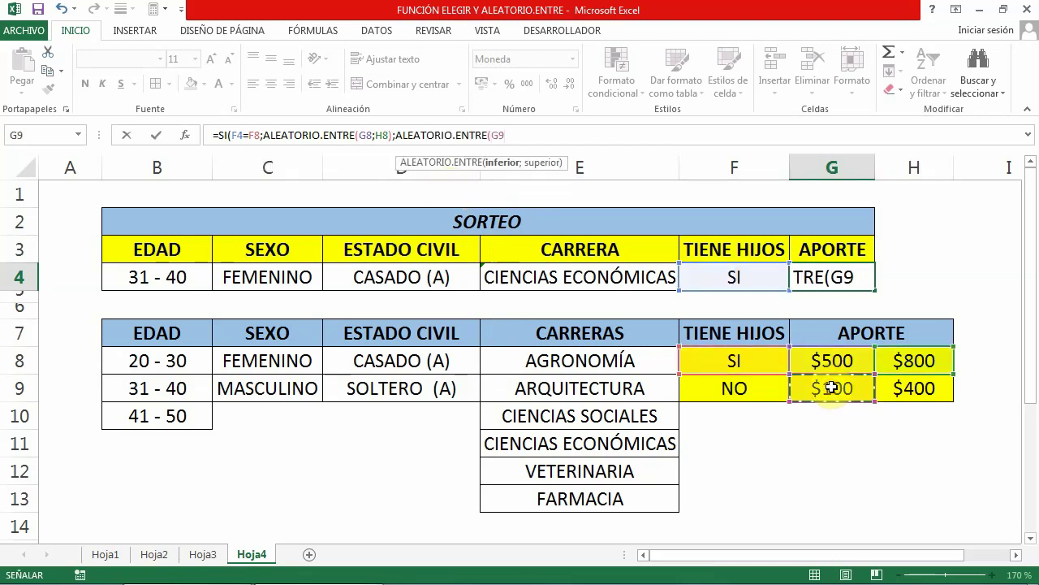
type(";")
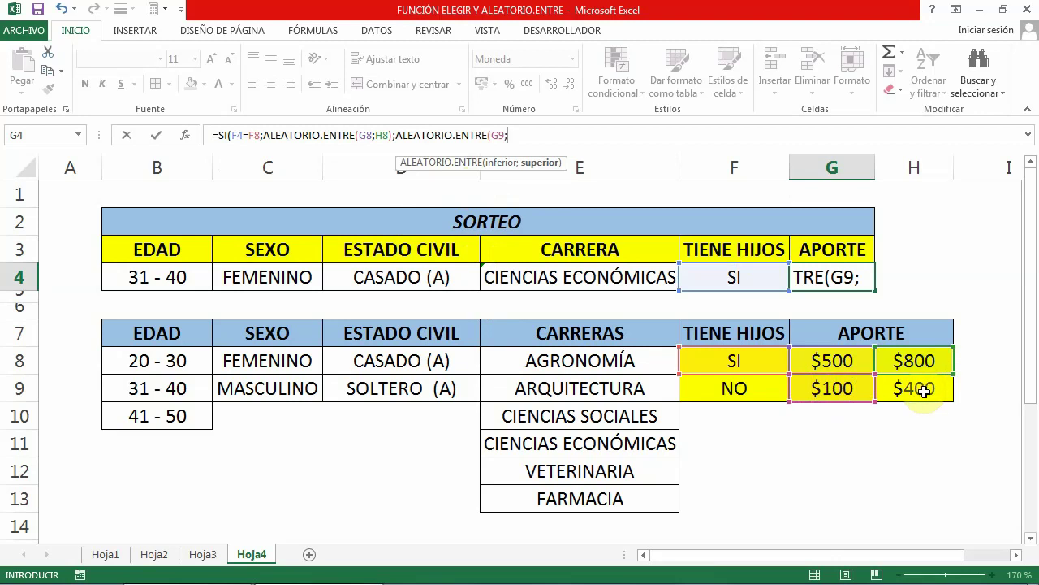
left_click(924, 390)
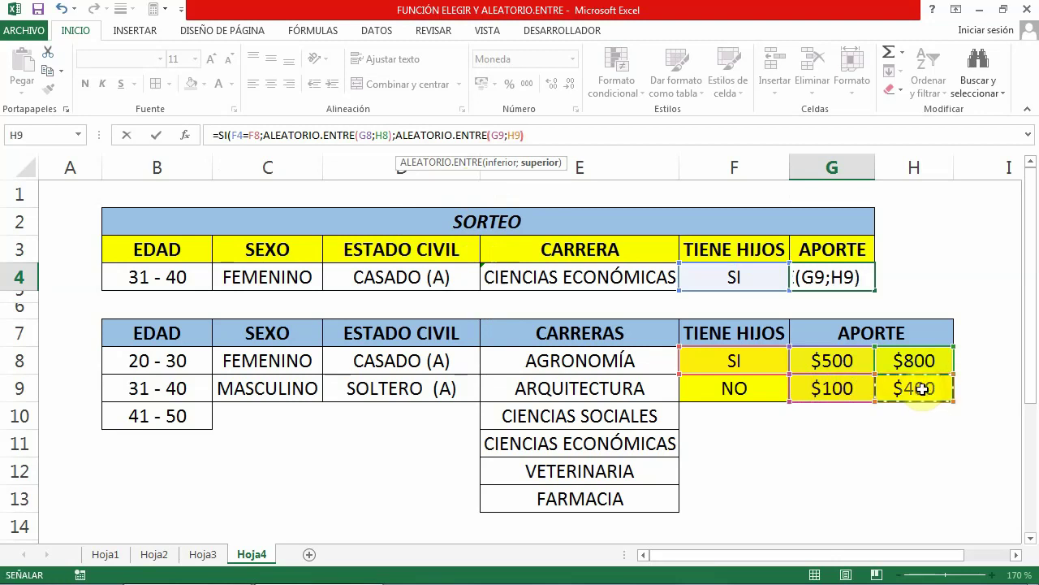
type("))")
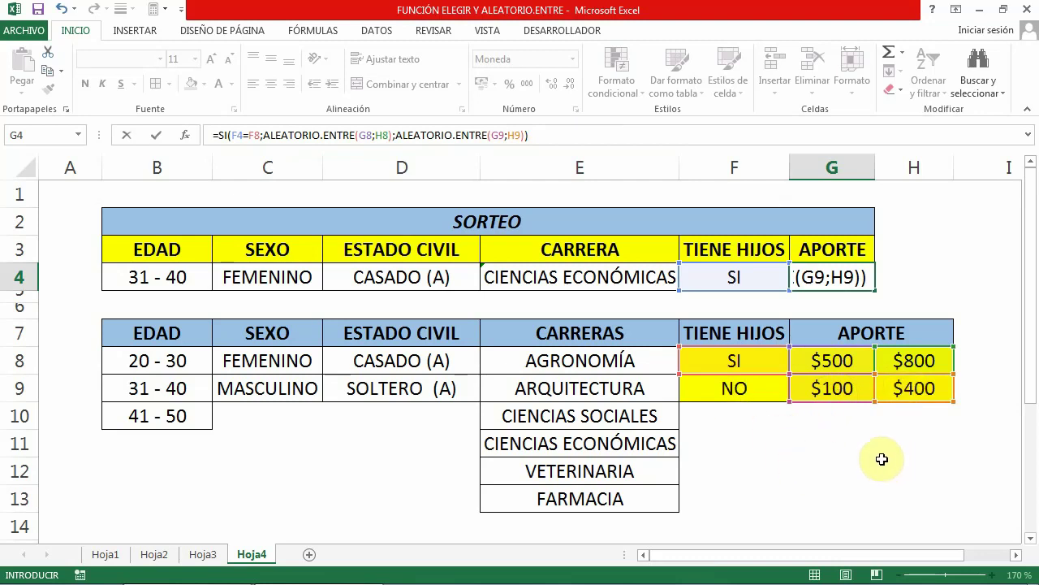
key("Return")
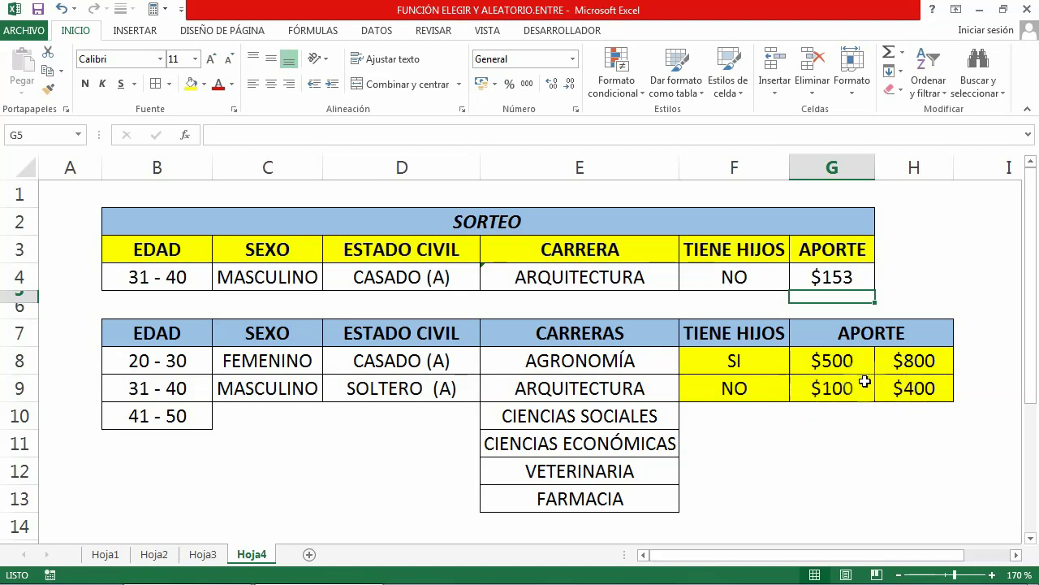
Step: From an empty cell, recalculate twice with F9 to redraw the whole SORTEO row, including APORTE
left_click(974, 239)
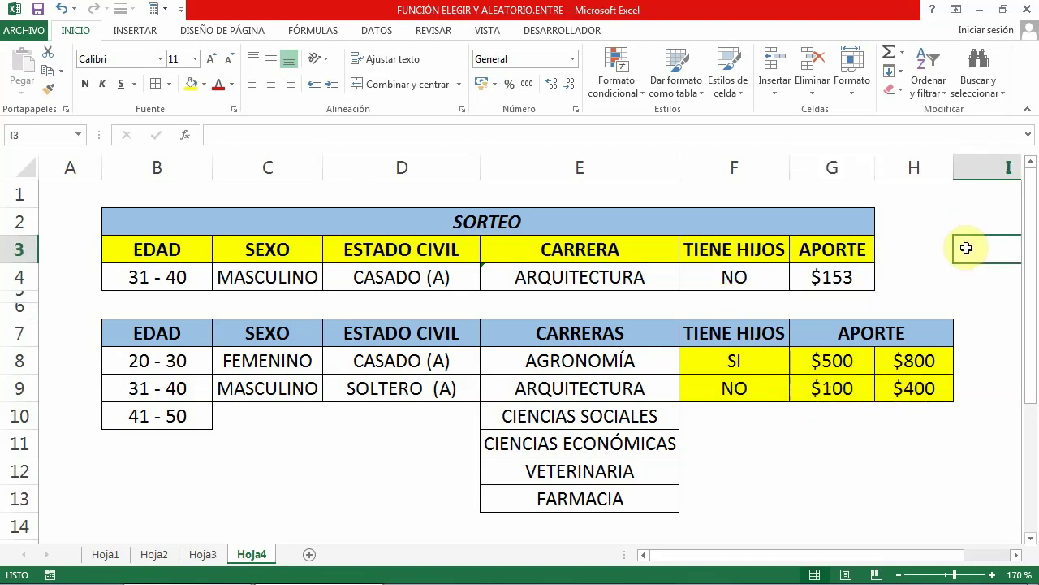
key("F9")
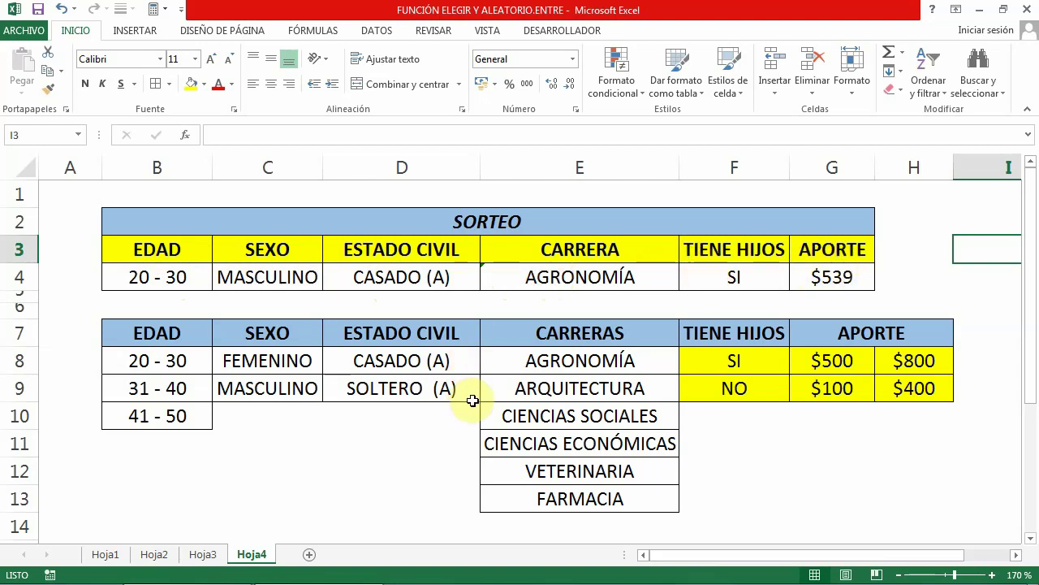
key("F9")
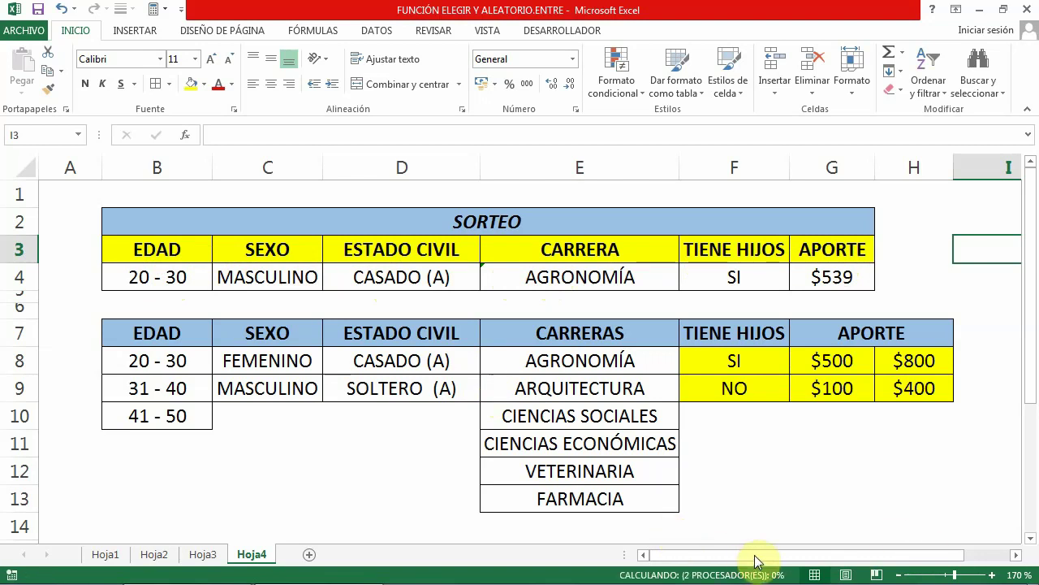